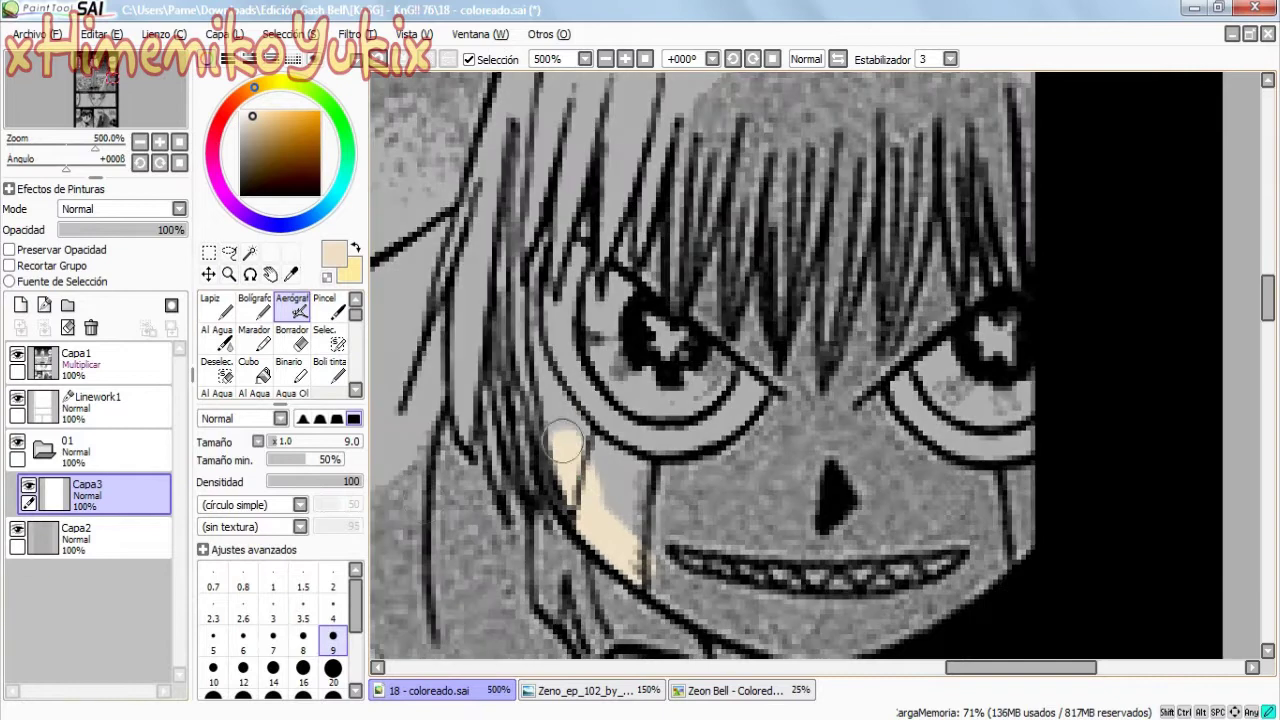
- Paint the face of the figure at the panel's edge in beige skin tone with the airbrush and erase the spill over the hair and cloak
{"action": "mouse_move", "coordinate": [548, 450]}
{"action": "left_mouse_down"}
{"action": "mouse_move", "coordinate": [940, 230]}
{"action": "mouse_move", "coordinate": [600, 600]}
{"action": "mouse_move", "coordinate": [900, 380]}
{"action": "left_mouse_up"}
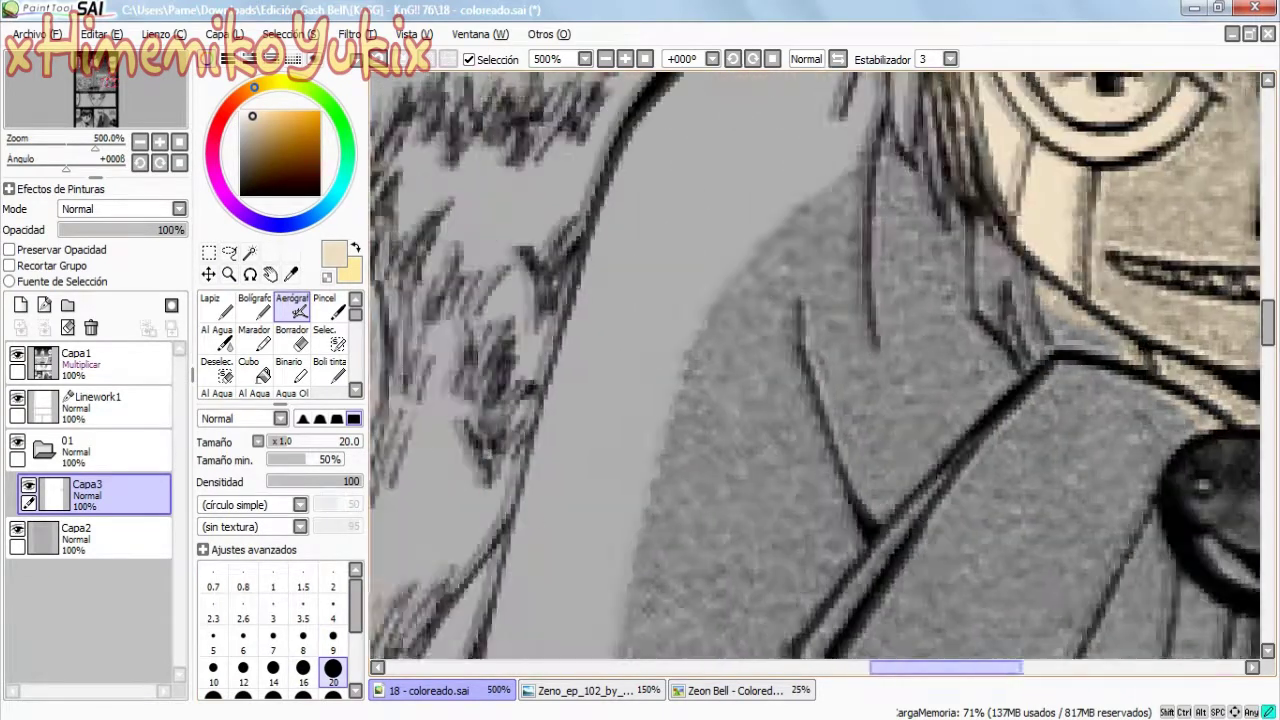
{"action": "key", "text": "e"}
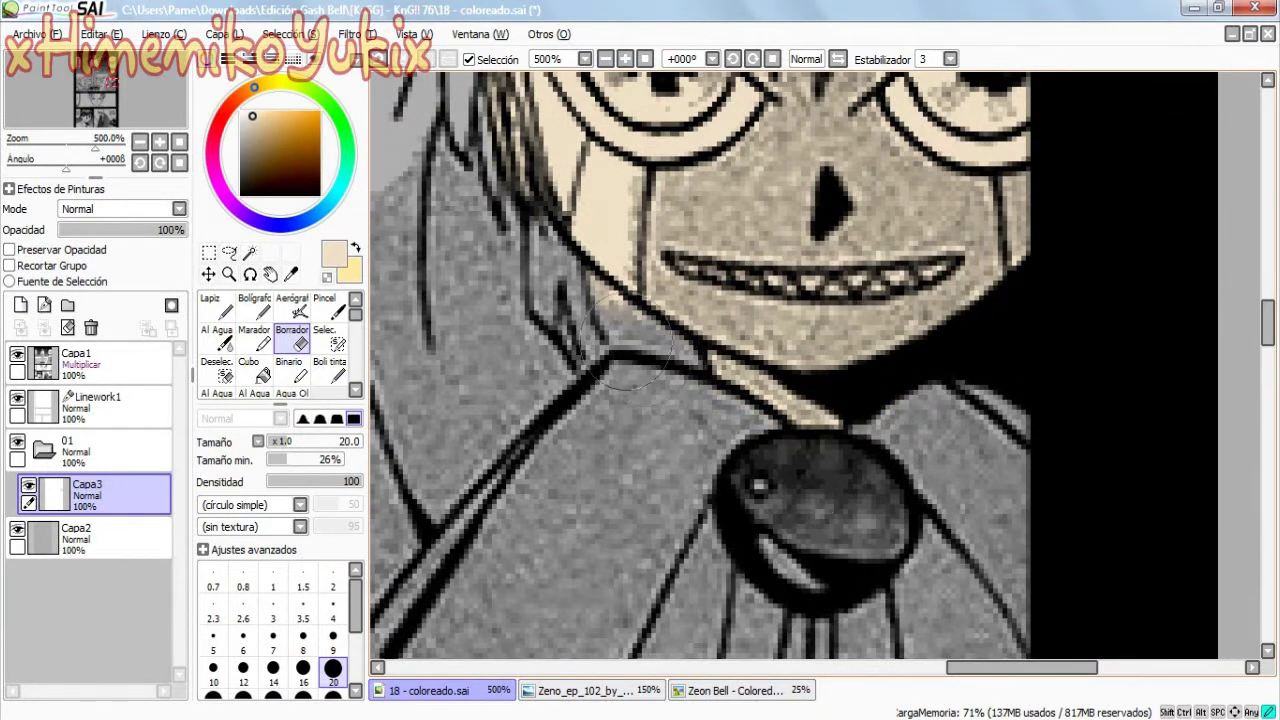
{"action": "scroll", "coordinate": [700, 365], "scroll_direction": "up", "scroll_amount": 5}
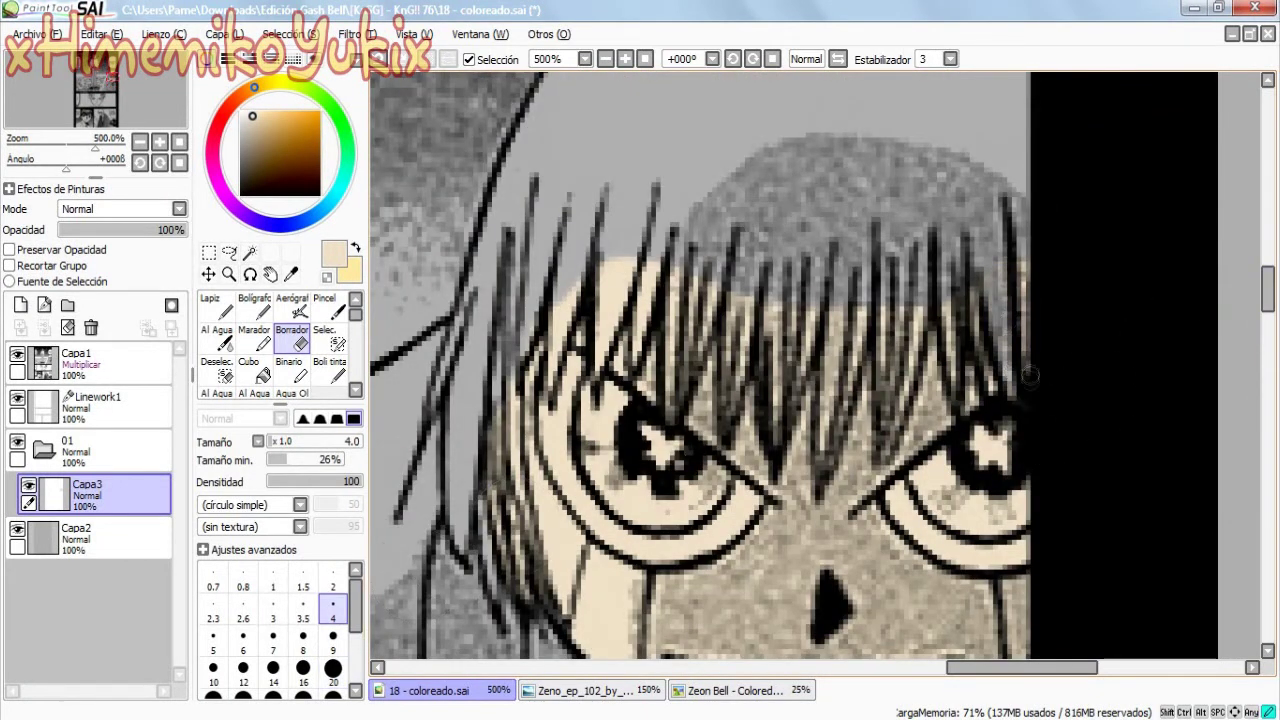
{"action": "key", "text": "v"}
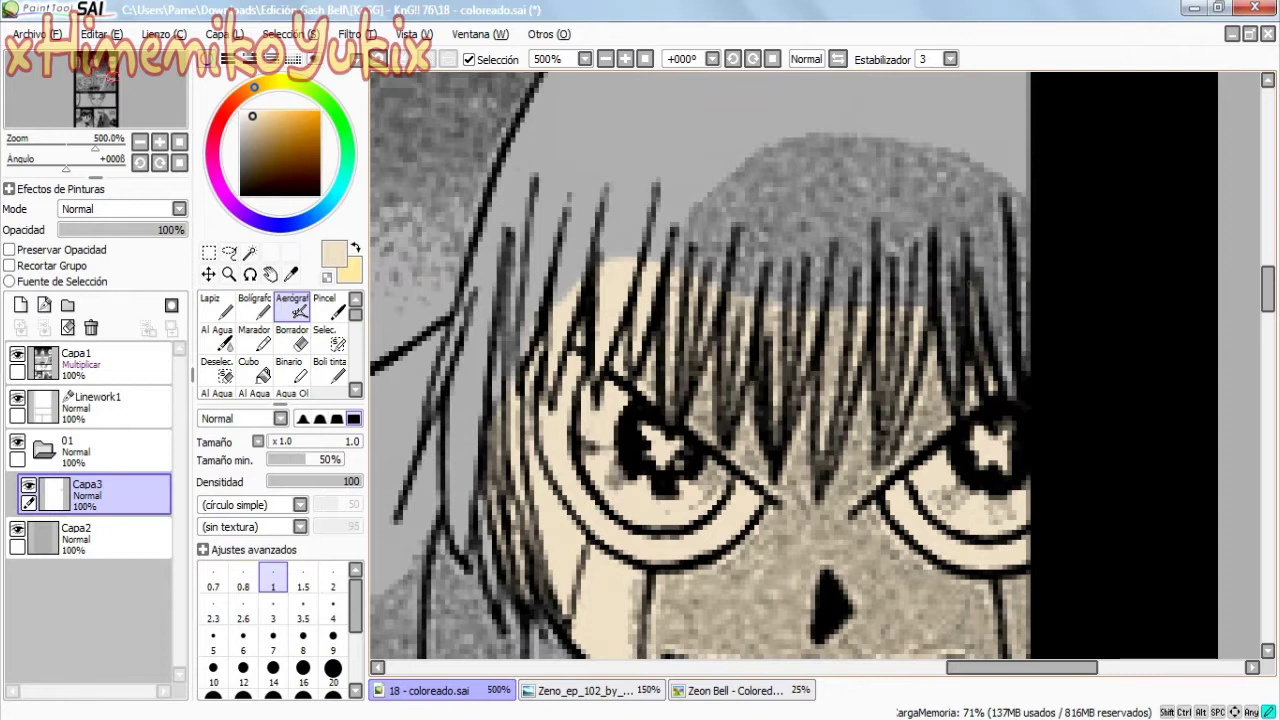
{"action": "key", "text": "e"}
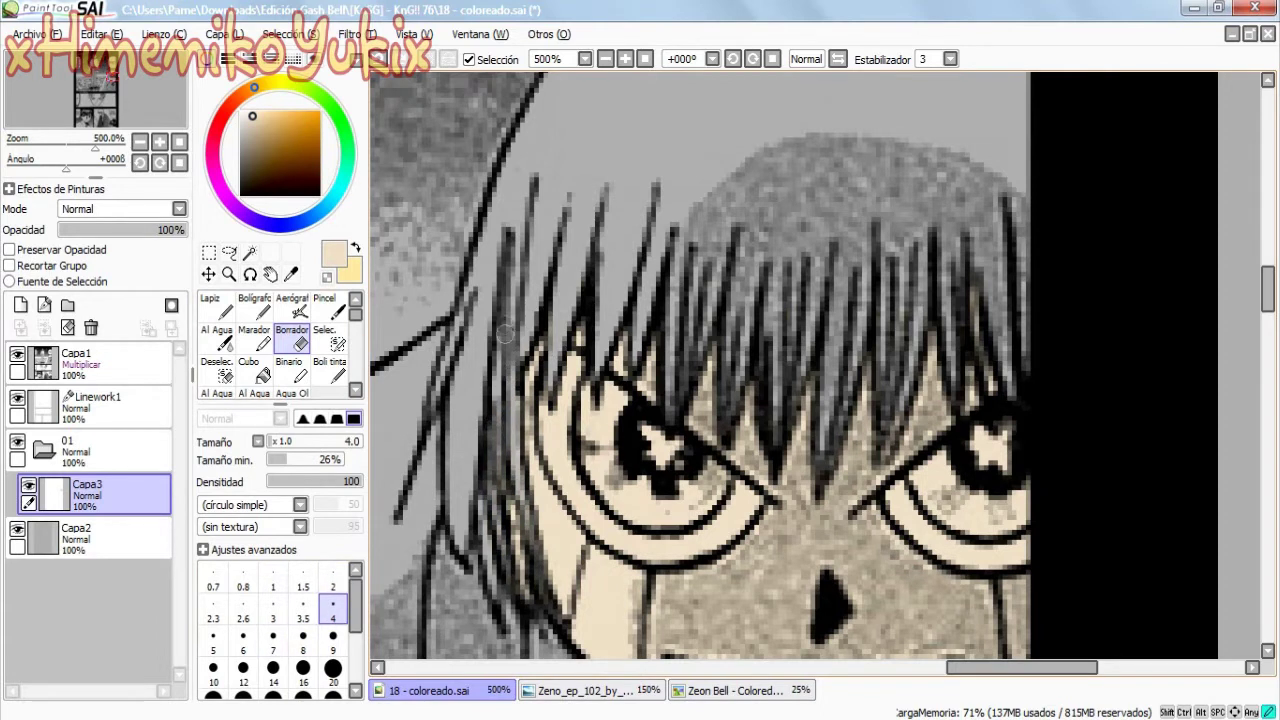
- Sample the dark purple of the iris in the Zeon Bell reference and paint both irises with it on a new layer
{"action": "scroll", "coordinate": [509, 427], "scroll_direction": "down", "scroll_amount": 2}
{"action": "left_click", "coordinate": [735, 690]}
{"action": "left_click", "coordinate": [686, 429]}
{"action": "left_click", "coordinate": [430, 690]}
{"action": "key", "text": "alt"}
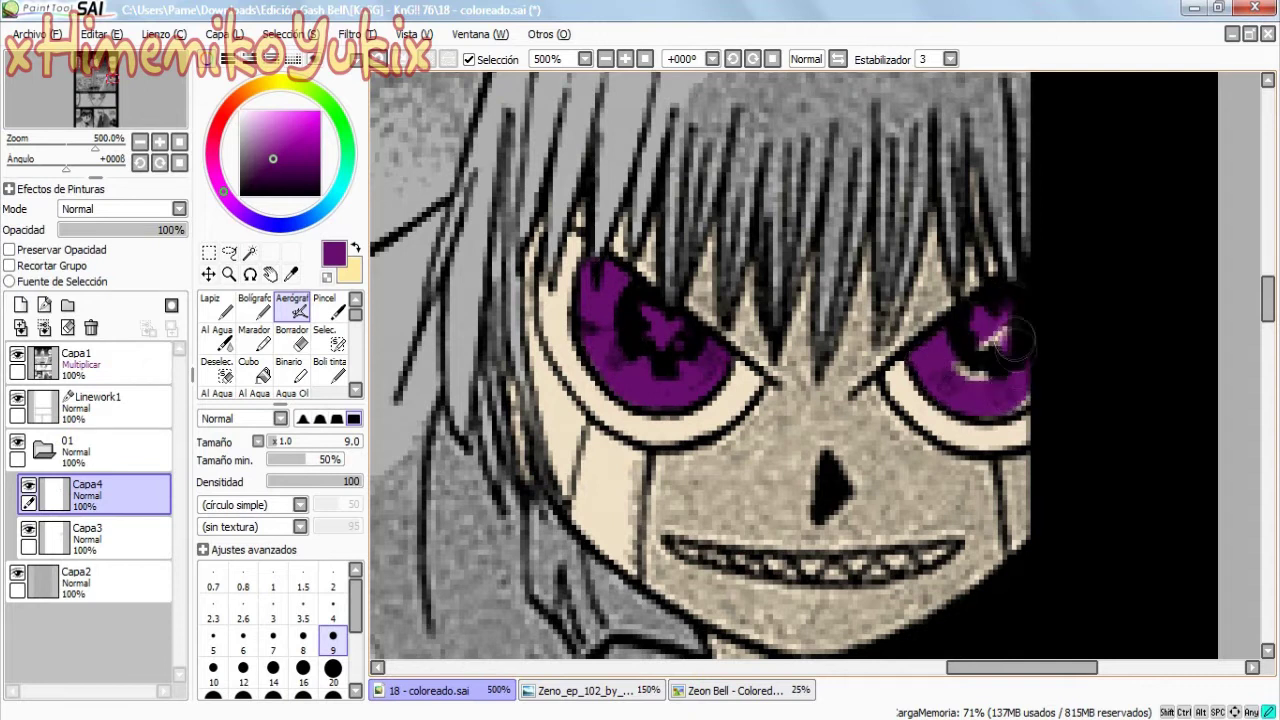
- Sample the light purple from the reference, paint light patches in both irises, and fill the upper part of the left iris with white
{"action": "left_click", "coordinate": [735, 690]}
{"action": "left_click", "coordinate": [686, 429], "text": "alt"}
{"action": "left_click", "coordinate": [430, 690]}
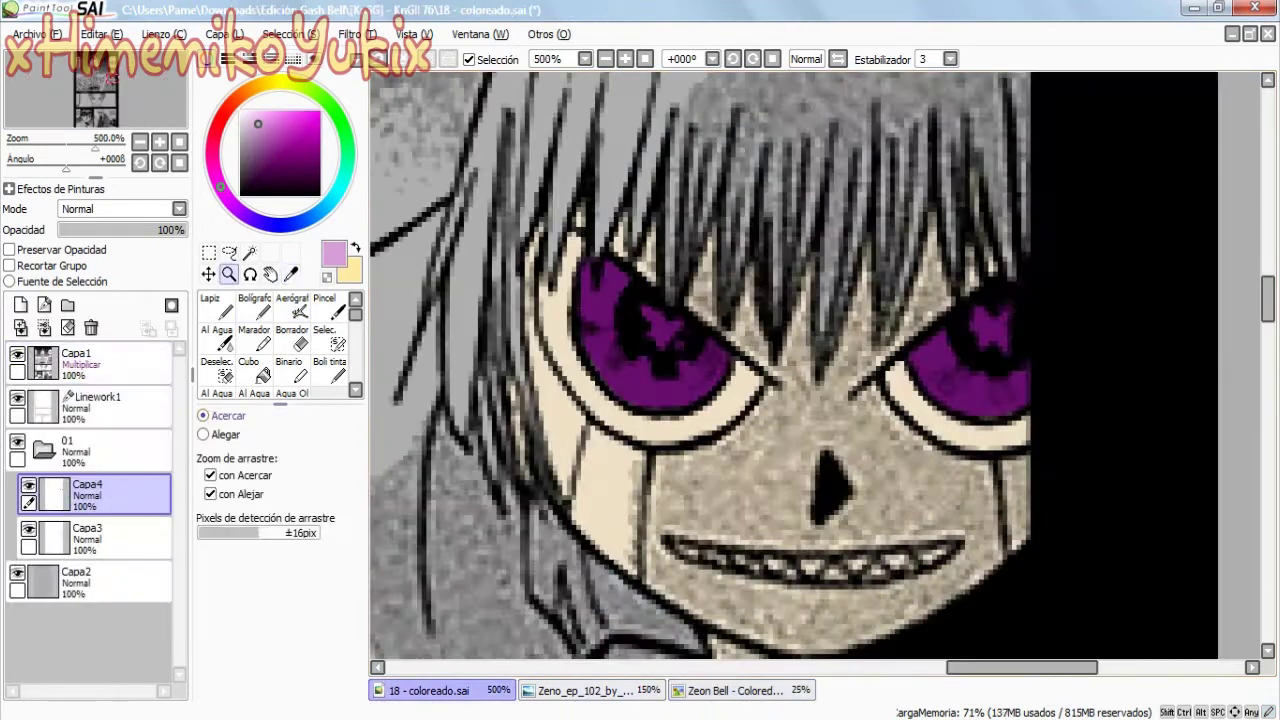
{"action": "left_click", "coordinate": [1020, 390]}
{"action": "scroll", "coordinate": [442, 557], "scroll_direction": "up", "scroll_amount": 1}
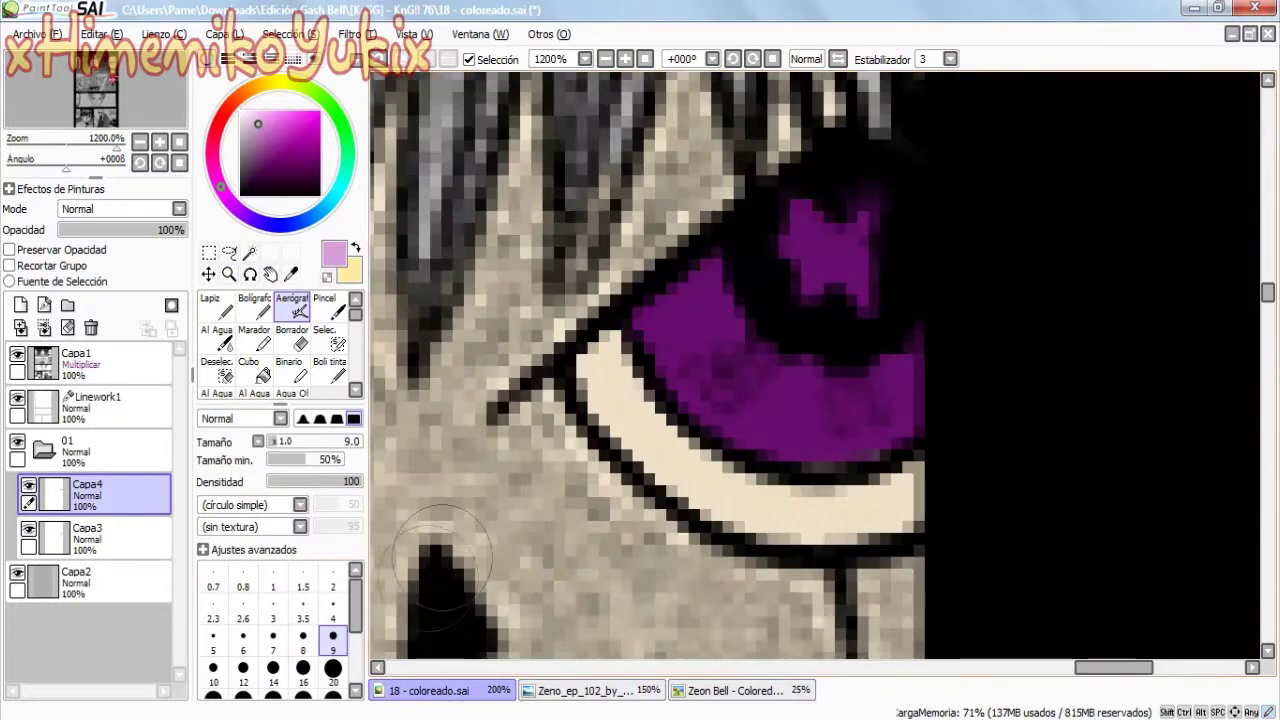
{"action": "mouse_move", "coordinate": [666, 358]}
{"action": "left_mouse_down"}
{"action": "mouse_move", "coordinate": [728, 319]}
{"action": "mouse_move", "coordinate": [650, 320]}
{"action": "left_mouse_up"}
{"action": "mouse_move", "coordinate": [800, 452]}
{"action": "left_mouse_down"}
{"action": "mouse_move", "coordinate": [805, 362]}
{"action": "mouse_move", "coordinate": [760, 435]}
{"action": "left_mouse_up"}
{"action": "left_click_drag", "start_coordinate": [902, 440], "coordinate": [893, 346]}
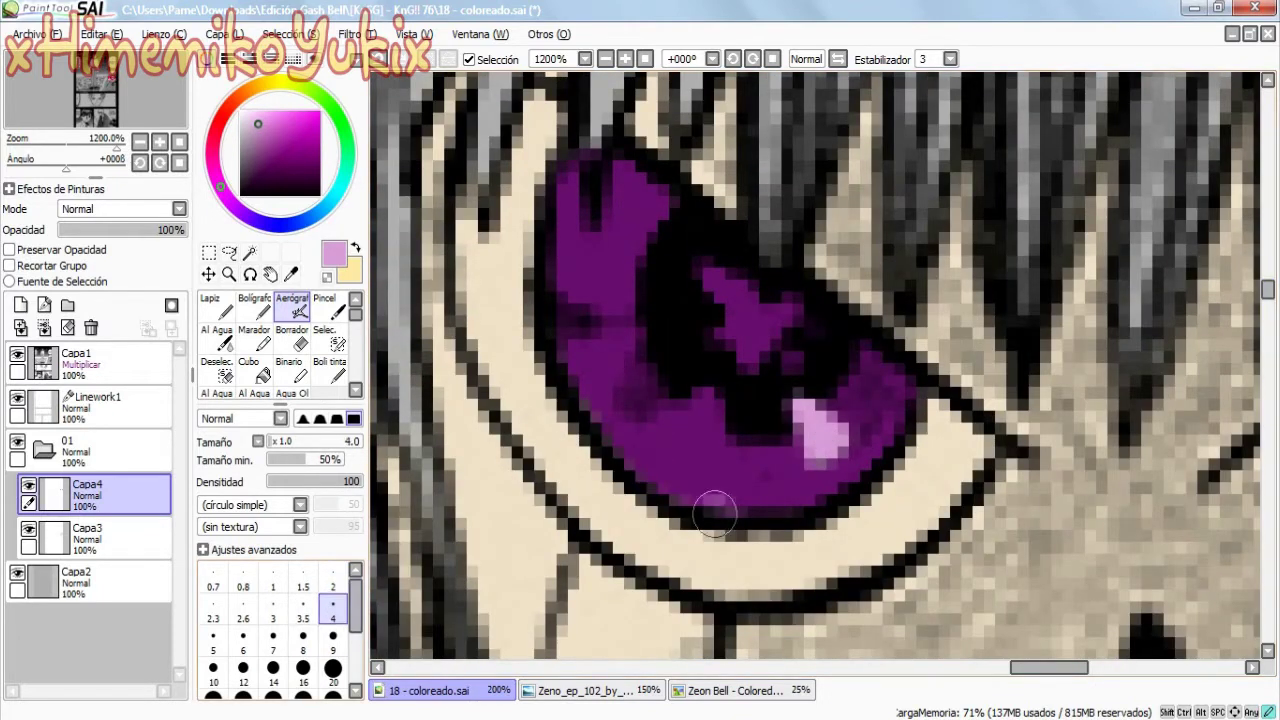
{"action": "mouse_move", "coordinate": [714, 513]}
{"action": "left_mouse_down"}
{"action": "mouse_move", "coordinate": [699, 411]}
{"action": "mouse_move", "coordinate": [630, 434]}
{"action": "mouse_move", "coordinate": [632, 451]}
{"action": "mouse_move", "coordinate": [676, 463]}
{"action": "mouse_move", "coordinate": [665, 468]}
{"action": "mouse_move", "coordinate": [640, 344]}
{"action": "mouse_move", "coordinate": [563, 333]}
{"action": "left_mouse_up"}
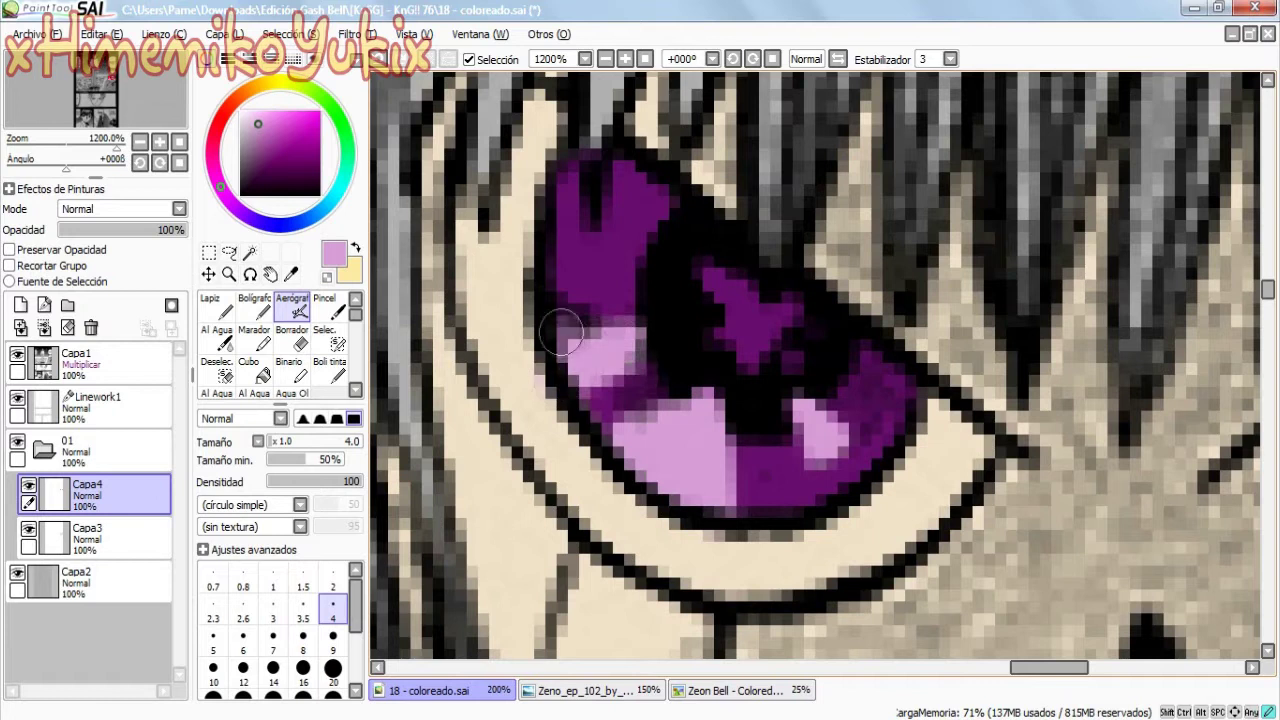
{"action": "mouse_move", "coordinate": [630, 308]}
{"action": "left_mouse_down"}
{"action": "mouse_move", "coordinate": [601, 297]}
{"action": "mouse_move", "coordinate": [651, 187]}
{"action": "mouse_move", "coordinate": [613, 228]}
{"action": "mouse_move", "coordinate": [573, 230]}
{"action": "mouse_move", "coordinate": [570, 180]}
{"action": "left_mouse_up"}
- Sample the greyish violet of the reference's pupil and paint the star shapes inside both pupils at brush size 4
{"action": "key", "text": "alt"}
{"action": "left_click", "coordinate": [740, 690]}
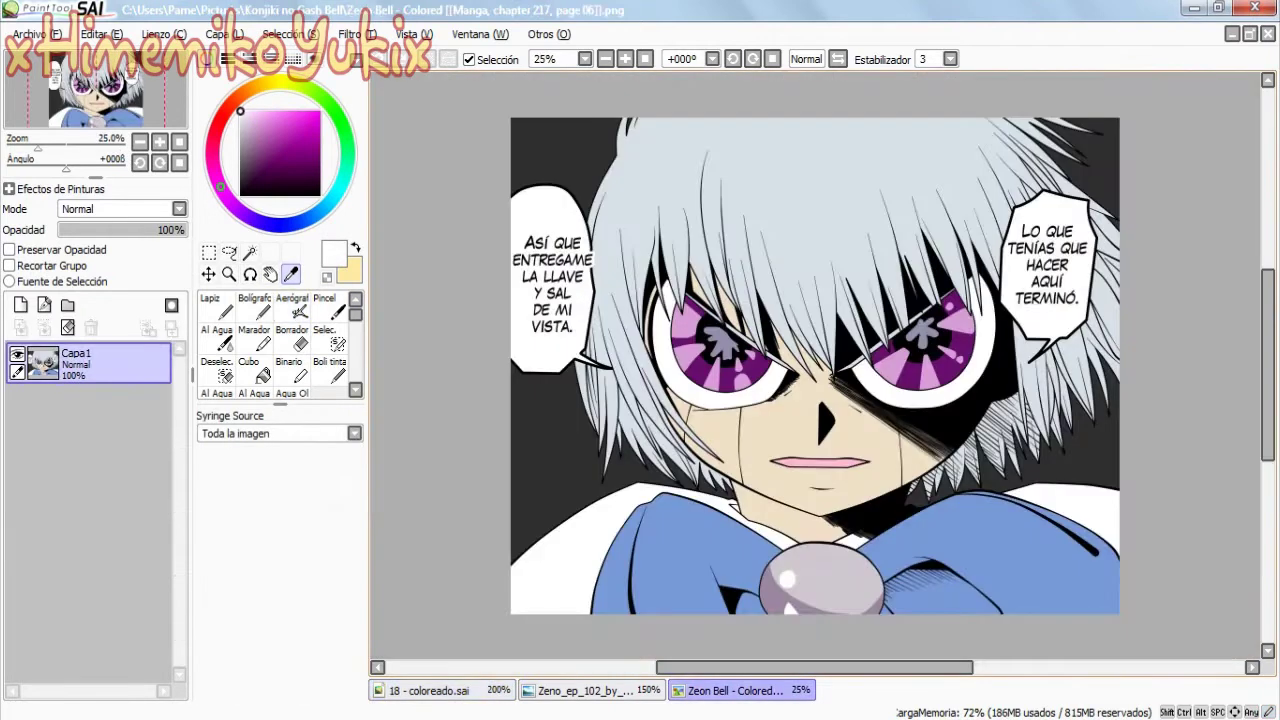
{"action": "left_click", "coordinate": [714, 271]}
{"action": "left_click", "coordinate": [420, 690]}
{"action": "left_click", "coordinate": [292, 305]}
{"action": "mouse_move", "coordinate": [705, 270]}
{"action": "left_mouse_down"}
{"action": "mouse_move", "coordinate": [760, 330]}
{"action": "mouse_move", "coordinate": [729, 303]}
{"action": "left_mouse_up"}
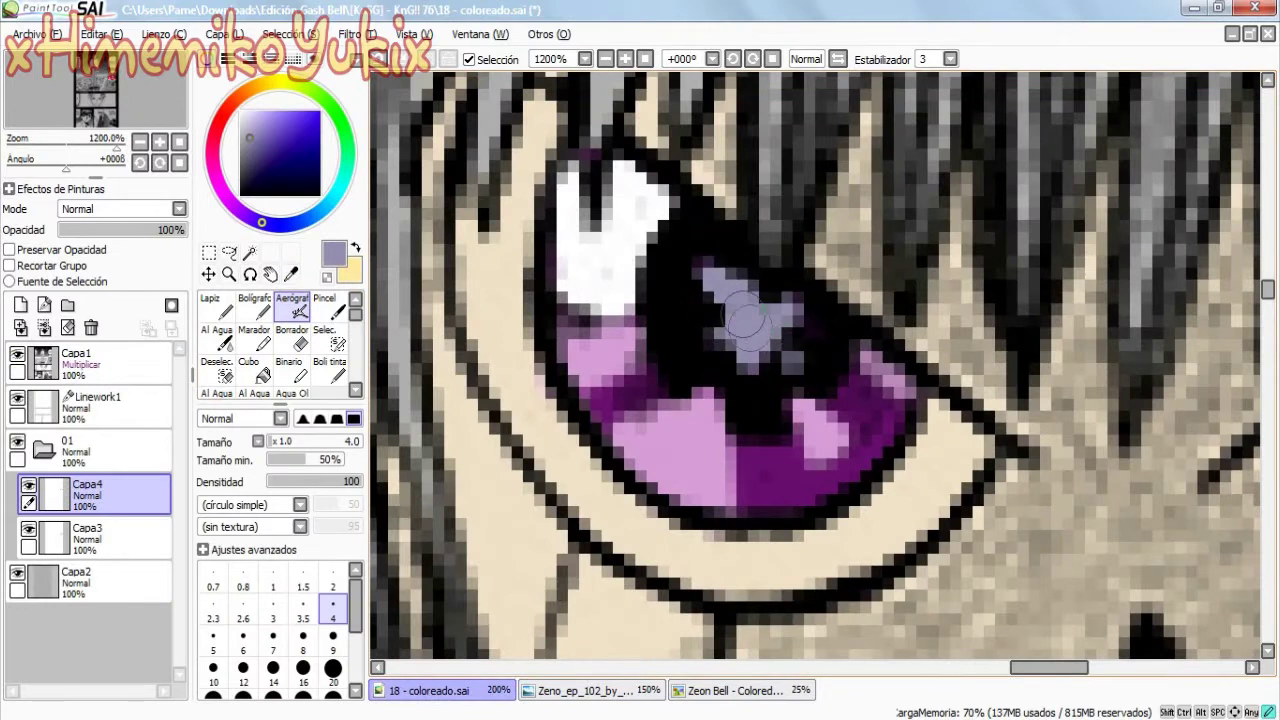
{"action": "key", "text": "h"}
{"action": "left_click_drag", "start_coordinate": [842, 370], "coordinate": [840, 285]}
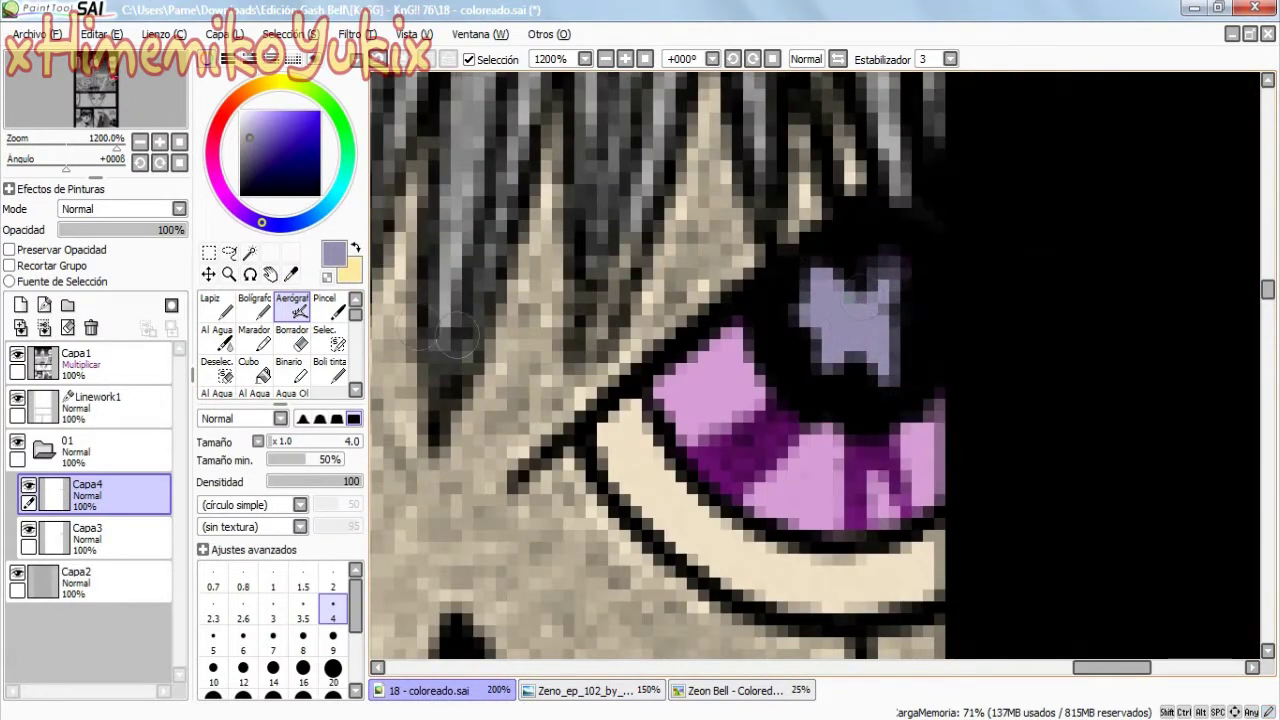
- Paint the whites of both eyes pure white and erase the spill over the hair strands
{"action": "left_click", "coordinate": [241, 111]}
{"action": "left_click", "coordinate": [333, 636]}
{"action": "mouse_move", "coordinate": [932, 562]}
{"action": "left_mouse_down"}
{"action": "mouse_move", "coordinate": [877, 574]}
{"action": "mouse_move", "coordinate": [748, 557]}
{"action": "mouse_move", "coordinate": [694, 522]}
{"action": "mouse_move", "coordinate": [625, 442]}
{"action": "left_mouse_up"}
{"action": "key", "text": "h"}
{"action": "key", "text": "bracketright"}
{"action": "key", "text": "bracketright"}
{"action": "key", "text": "bracketright"}
{"action": "mouse_move", "coordinate": [960, 400]}
{"action": "left_mouse_down"}
{"action": "mouse_move", "coordinate": [979, 446]}
{"action": "mouse_move", "coordinate": [911, 515]}
{"action": "mouse_move", "coordinate": [791, 555]}
{"action": "mouse_move", "coordinate": [711, 550]}
{"action": "mouse_move", "coordinate": [623, 498]}
{"action": "mouse_move", "coordinate": [501, 268]}
{"action": "left_mouse_up"}
{"action": "scroll", "coordinate": [516, 285], "scroll_direction": "up", "scroll_amount": 3}
{"action": "key", "text": "e"}
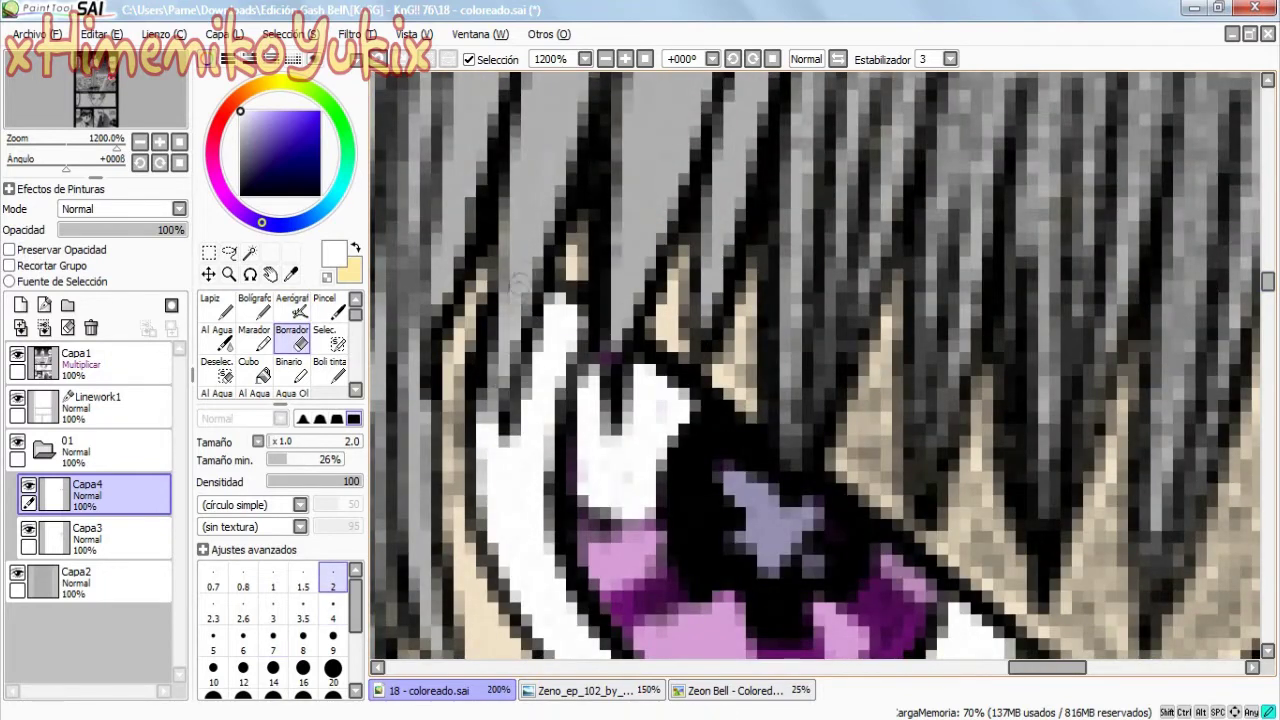
- Paint the figure's cloak white with the airbrush at size 50 on a new layer below the skin layer
{"action": "key", "text": "ctrl+alt+space"}
{"action": "left_click_drag", "start_coordinate": [650, 360], "coordinate": [570, 365]}
{"action": "left_click_drag", "start_coordinate": [700, 430], "coordinate": [760, 430]}
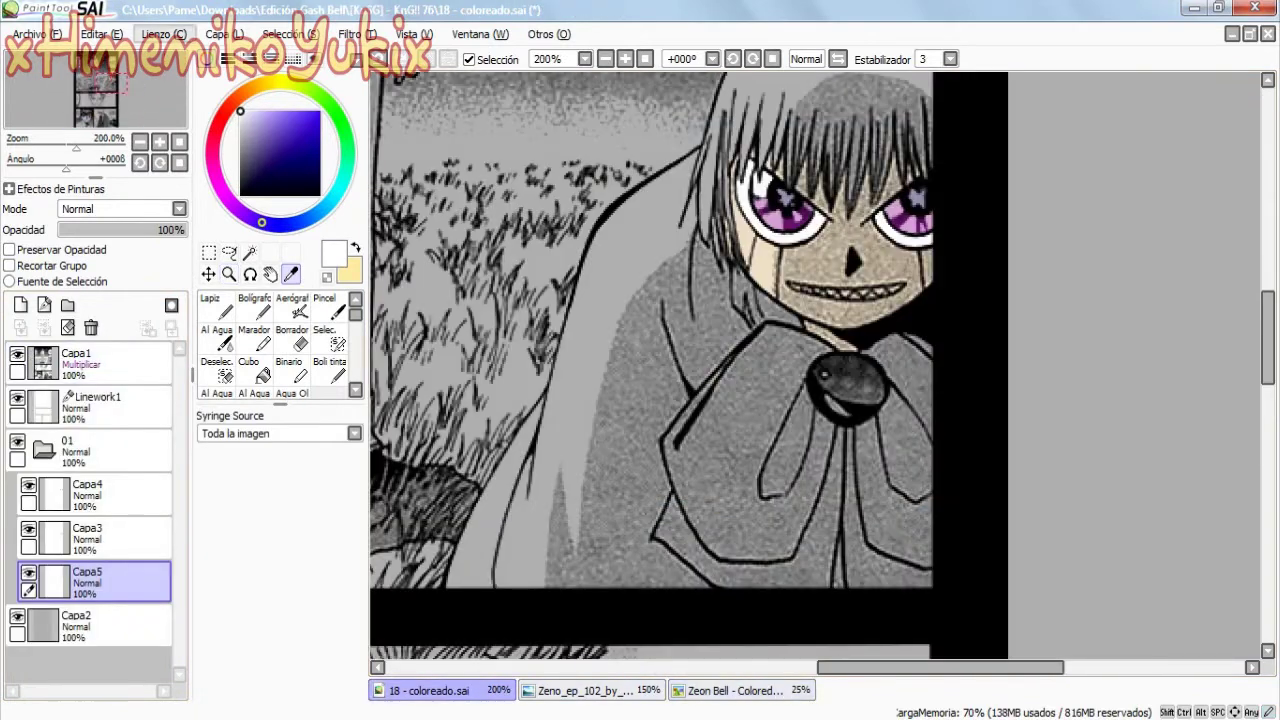
{"action": "left_click", "coordinate": [292, 305]}
{"action": "mouse_move", "coordinate": [420, 610]}
{"action": "left_mouse_down"}
{"action": "mouse_move", "coordinate": [688, 215]}
{"action": "mouse_move", "coordinate": [850, 480]}
{"action": "mouse_move", "coordinate": [620, 430]}
{"action": "mouse_move", "coordinate": [650, 300]}
{"action": "left_mouse_up"}
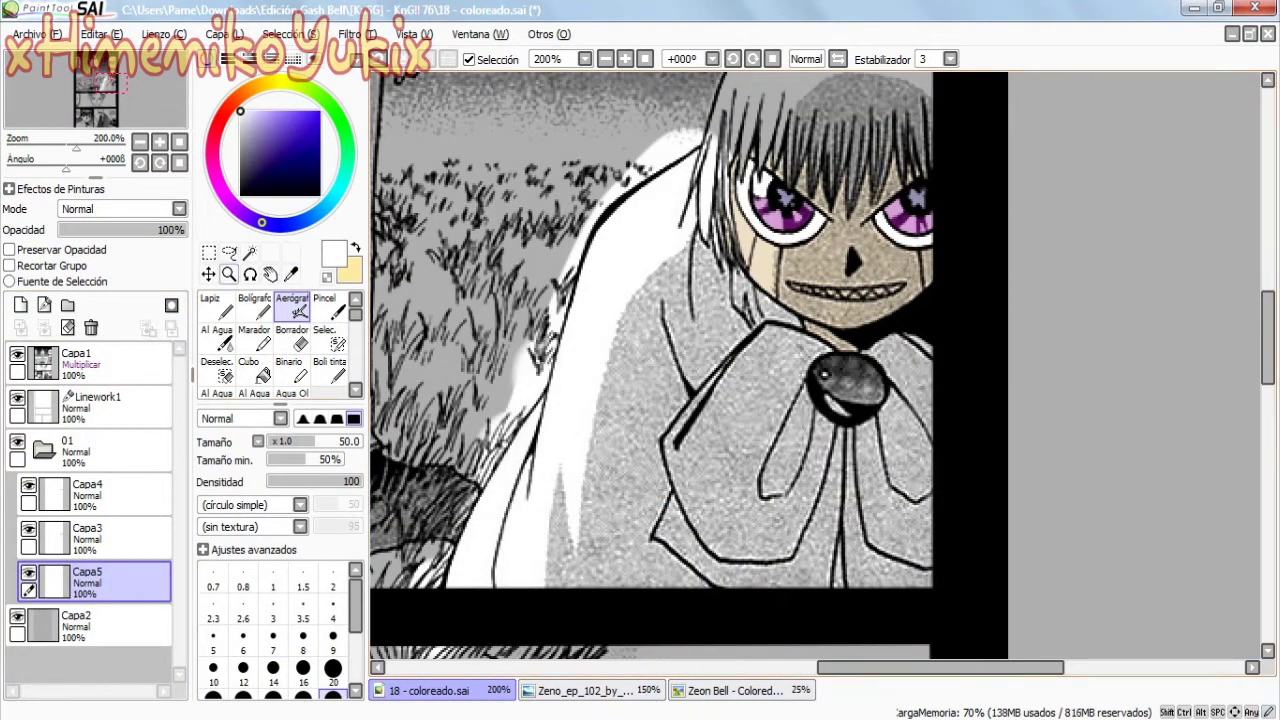
- Erase the white spill along the cloak's outer outline and over the hair beside the face
{"action": "key", "text": "ctrl+space"}
{"action": "left_click", "coordinate": [445, 600]}
{"action": "key", "text": "e"}
{"action": "mouse_move", "coordinate": [430, 575]}
{"action": "left_mouse_down"}
{"action": "mouse_move", "coordinate": [542, 352]}
{"action": "mouse_move", "coordinate": [645, 192]}
{"action": "mouse_move", "coordinate": [680, 120]}
{"action": "left_mouse_up"}
{"action": "scroll", "coordinate": [680, 150], "scroll_direction": "up", "scroll_amount": 5}
{"action": "mouse_move", "coordinate": [700, 530]}
{"action": "left_mouse_down"}
{"action": "mouse_move", "coordinate": [780, 290]}
{"action": "mouse_move", "coordinate": [866, 222]}
{"action": "mouse_move", "coordinate": [1000, 150]}
{"action": "left_mouse_up"}
{"action": "scroll", "coordinate": [900, 635], "scroll_direction": "right", "scroll_amount": 5}
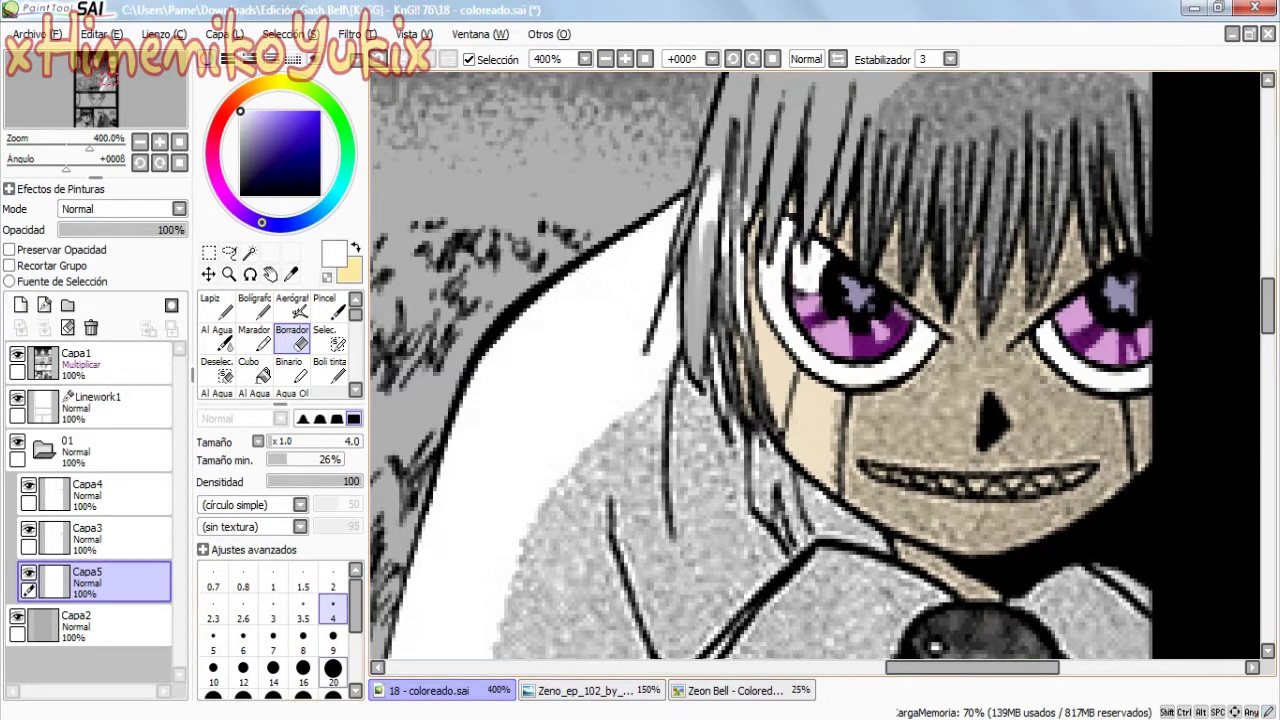
{"action": "left_click", "coordinate": [333, 668]}
{"action": "left_click_drag", "start_coordinate": [735, 350], "coordinate": [723, 258]}
- Sample the bow's blue from the Zeon Bell reference and paint the figure's large neck bow with it on a new layer
{"action": "scroll", "coordinate": [760, 370], "scroll_direction": "down", "scroll_amount": 5}
{"action": "left_click", "coordinate": [730, 690]}
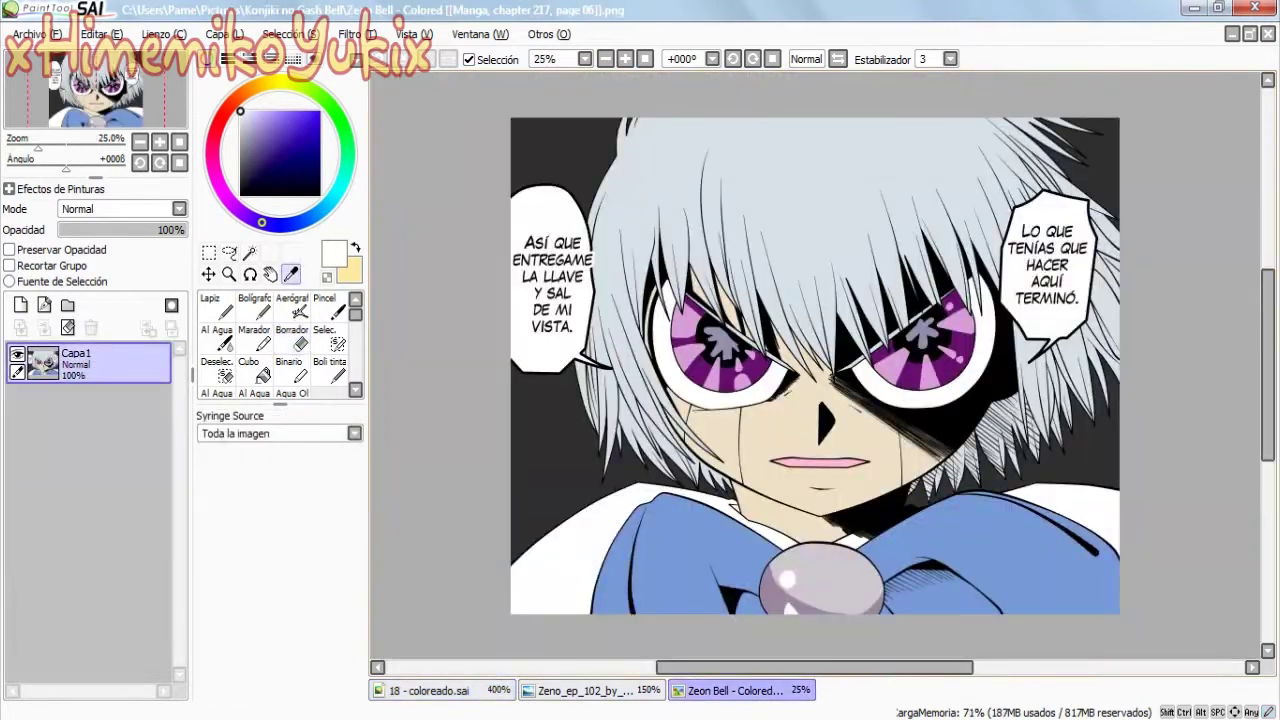
{"action": "left_click", "coordinate": [430, 690]}
{"action": "left_click", "coordinate": [292, 305]}
{"action": "left_click", "coordinate": [20, 305]}
{"action": "mouse_move", "coordinate": [935, 220]}
{"action": "left_mouse_down"}
{"action": "mouse_move", "coordinate": [1000, 260]}
{"action": "mouse_move", "coordinate": [960, 200]}
{"action": "mouse_move", "coordinate": [940, 260]}
{"action": "mouse_move", "coordinate": [930, 175]}
{"action": "mouse_move", "coordinate": [785, 180]}
{"action": "mouse_move", "coordinate": [645, 345]}
{"action": "mouse_move", "coordinate": [693, 588]}
{"action": "mouse_move", "coordinate": [928, 612]}
{"action": "mouse_move", "coordinate": [1005, 522]}
{"action": "mouse_move", "coordinate": [1010, 600]}
{"action": "mouse_move", "coordinate": [1120, 615]}
{"action": "mouse_move", "coordinate": [1120, 200]}
{"action": "mouse_move", "coordinate": [1068, 254]}
{"action": "mouse_move", "coordinate": [1045, 340]}
{"action": "mouse_move", "coordinate": [1060, 560]}
{"action": "mouse_move", "coordinate": [927, 281]}
{"action": "mouse_move", "coordinate": [740, 565]}
{"action": "mouse_move", "coordinate": [880, 300]}
{"action": "mouse_move", "coordinate": [862, 577]}
{"action": "left_mouse_up"}
{"action": "left_click", "coordinate": [733, 690]}
{"action": "key", "text": "alt"}
{"action": "left_click", "coordinate": [650, 560], "text": "alt"}
{"action": "left_click", "coordinate": [430, 690]}
{"action": "left_click", "coordinate": [20, 305]}
{"action": "key", "text": "ctrl+space"}
{"action": "mouse_move", "coordinate": [620, 500]}
{"action": "left_mouse_down"}
{"action": "mouse_move", "coordinate": [560, 500]}
{"action": "mouse_move", "coordinate": [720, 400]}
{"action": "left_mouse_up"}
- Add a new layer and paint the figure's teeth white at brush size 4
{"action": "key", "text": "ctrl+shift+n"}
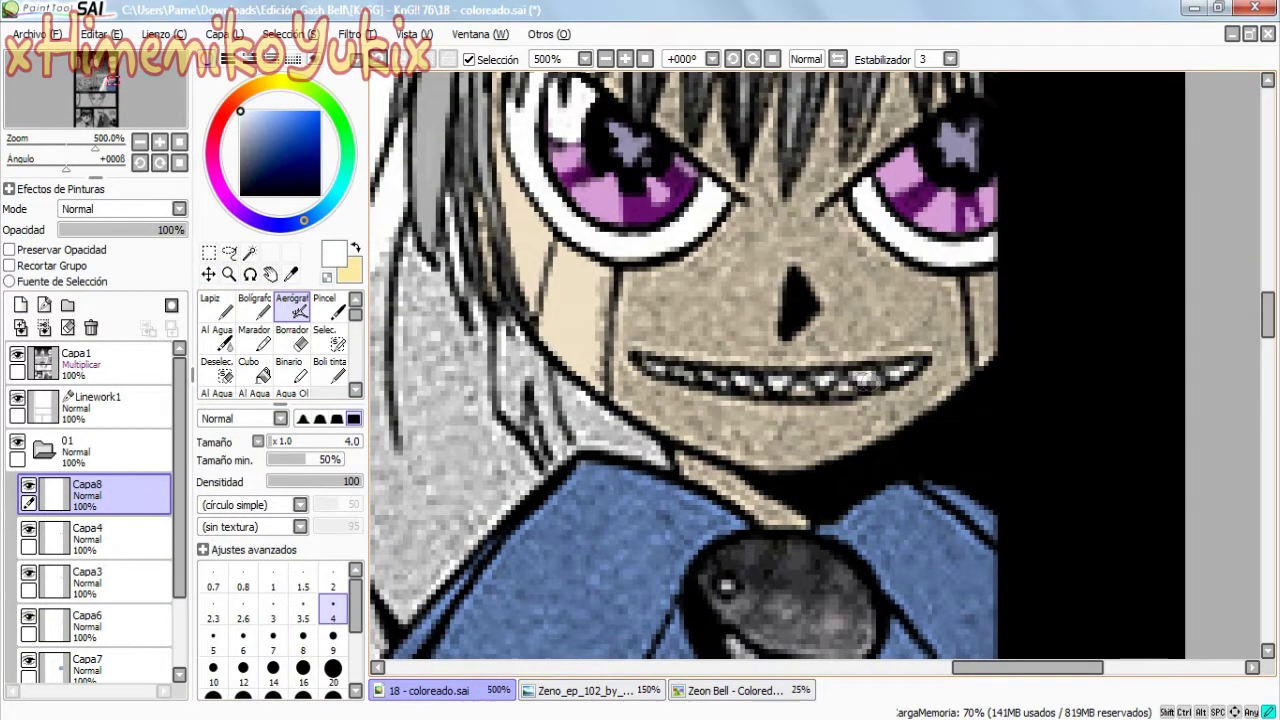
{"action": "key", "text": "ctrl+alt+space"}
{"action": "left_click", "coordinate": [707, 375]}
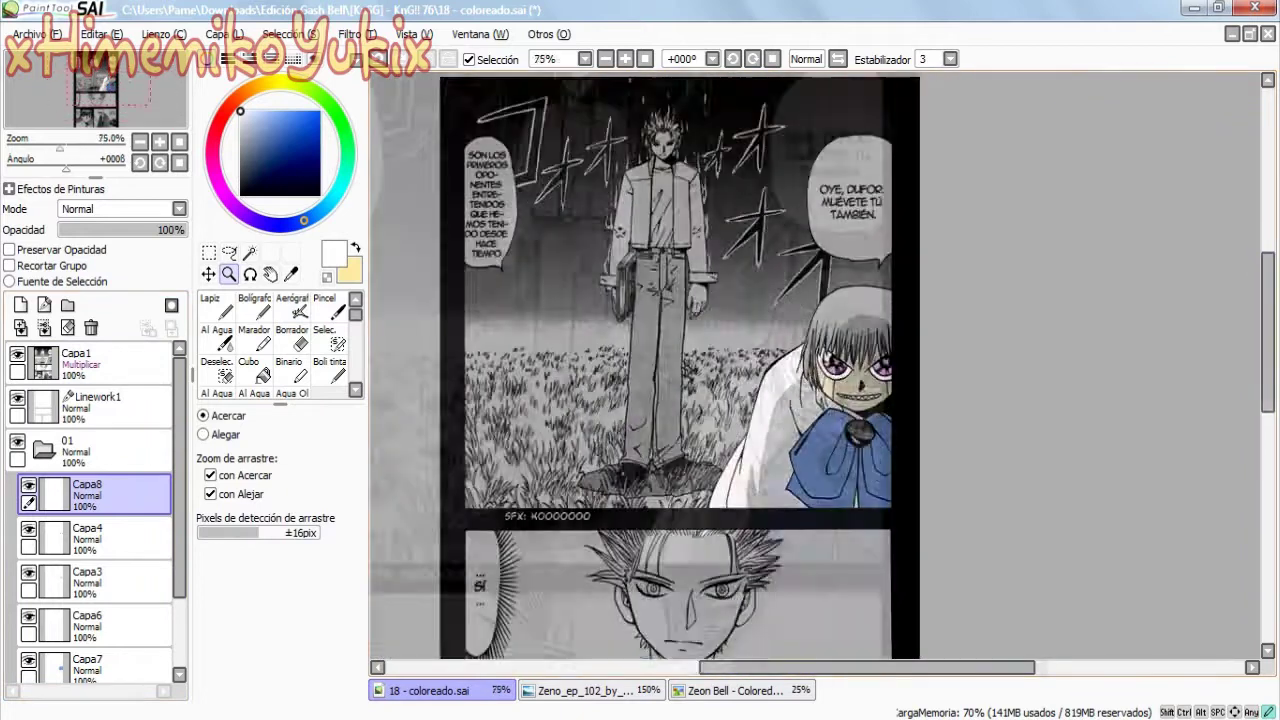
- Sample the pale blue-grey hair colour from the reference, paint the figure's hair on a new layer below the cloak layer, and erase the spill
{"action": "left_click", "coordinate": [735, 690]}
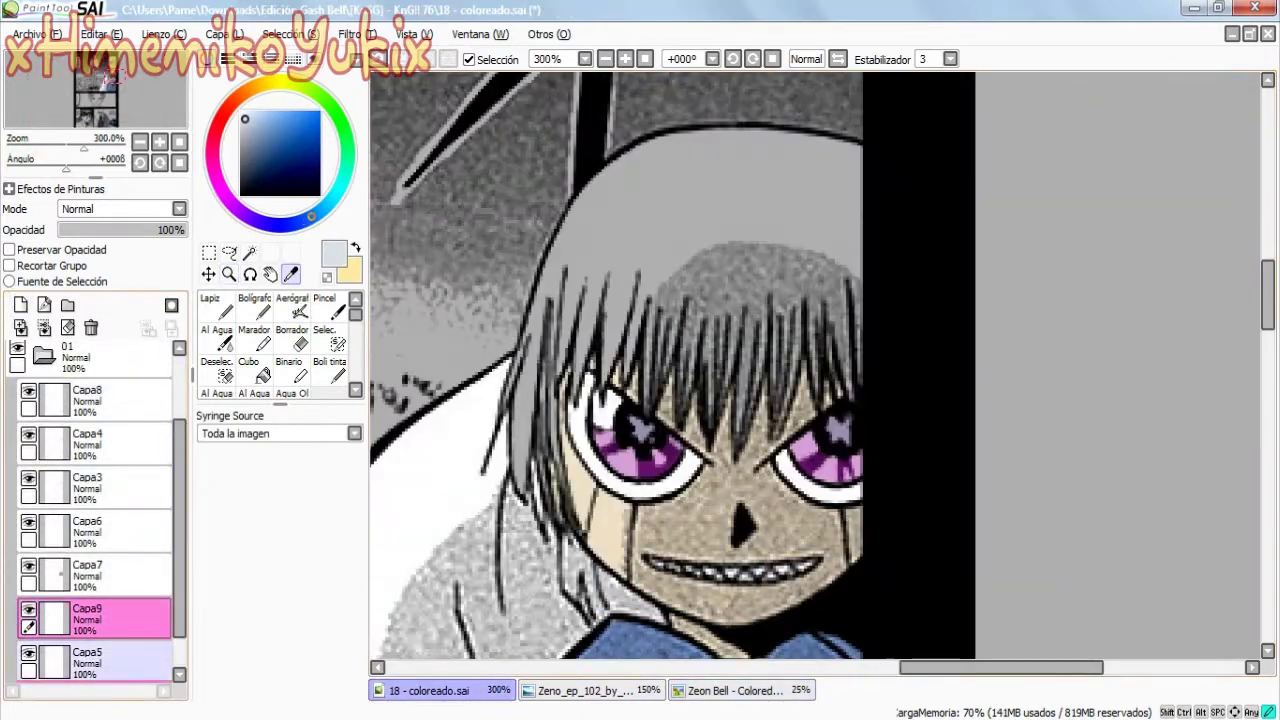
{"action": "key", "text": "alt"}
{"action": "mouse_move", "coordinate": [660, 340]}
{"action": "left_mouse_down"}
{"action": "mouse_move", "coordinate": [820, 360]}
{"action": "mouse_move", "coordinate": [540, 280]}
{"action": "mouse_move", "coordinate": [860, 140]}
{"action": "left_mouse_up"}
{"action": "key", "text": "e"}
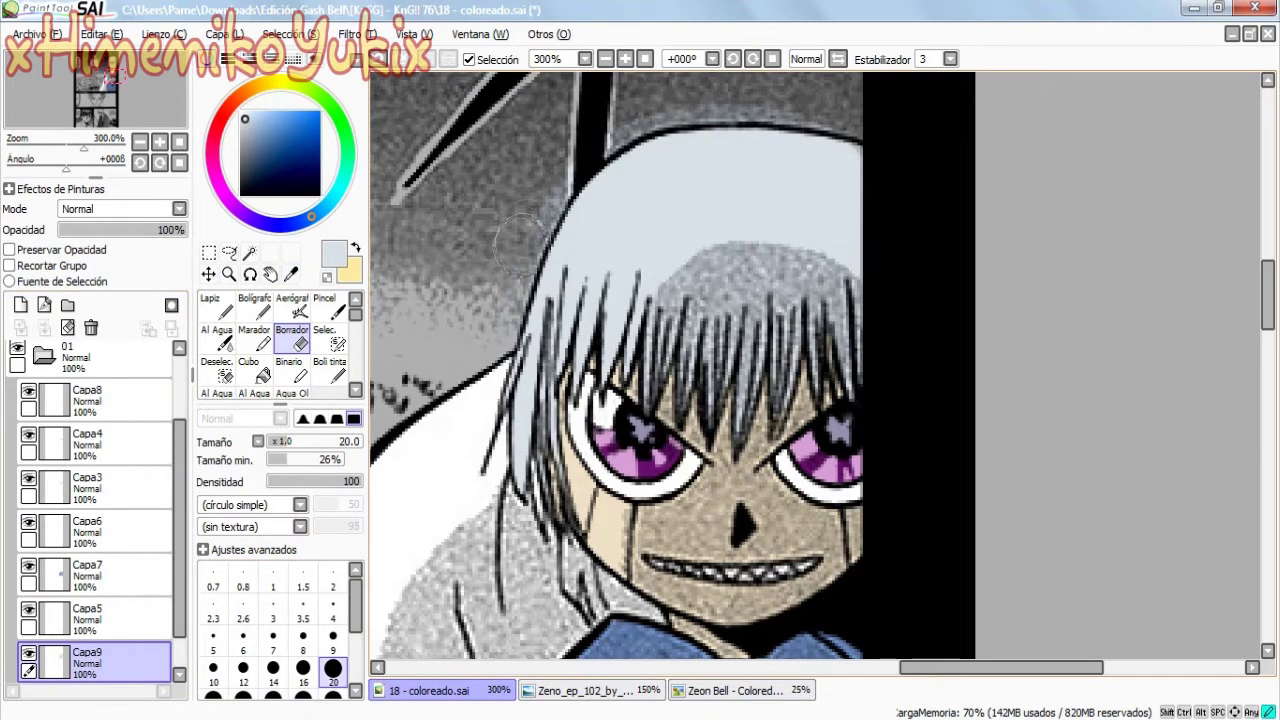
{"action": "key", "text": "v"}
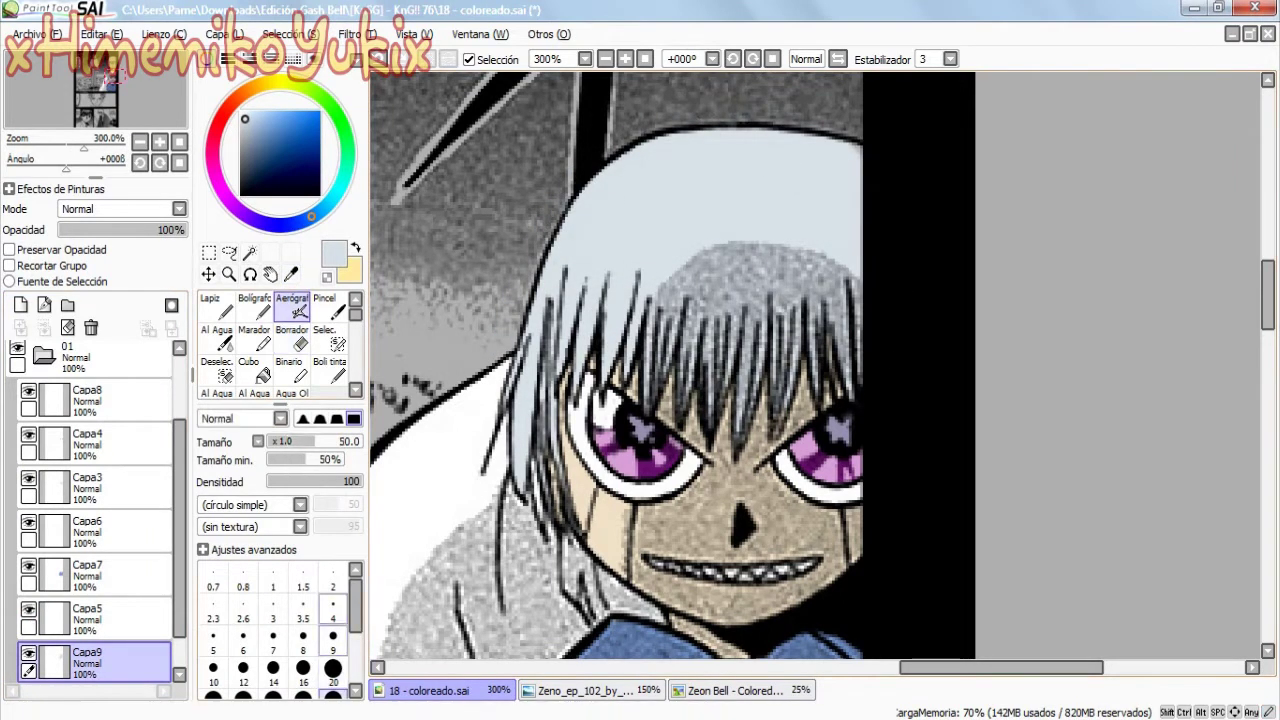
- Create a layer folder above the linework layer for the speech balloons and name it Globes
{"action": "key", "text": "ctrl+alt+space"}
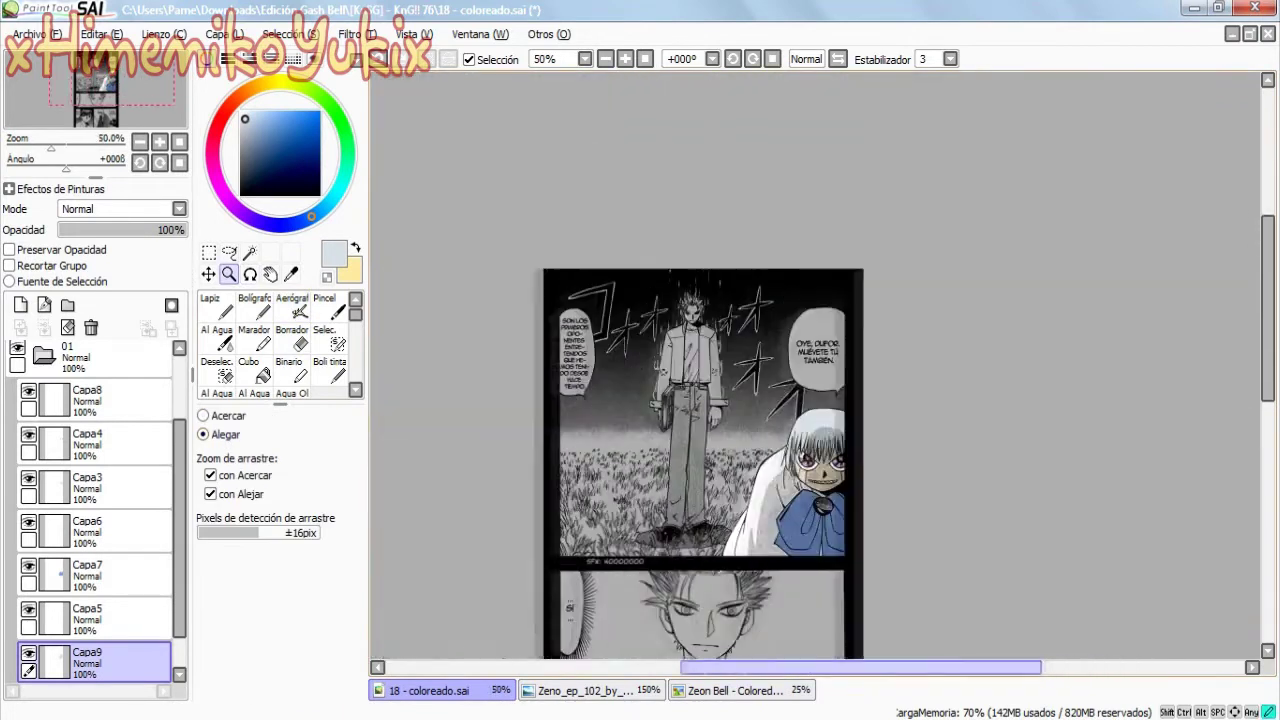
{"action": "left_click_drag", "start_coordinate": [770, 115], "coordinate": [885, 230]}
{"action": "left_click", "coordinate": [43, 355]}
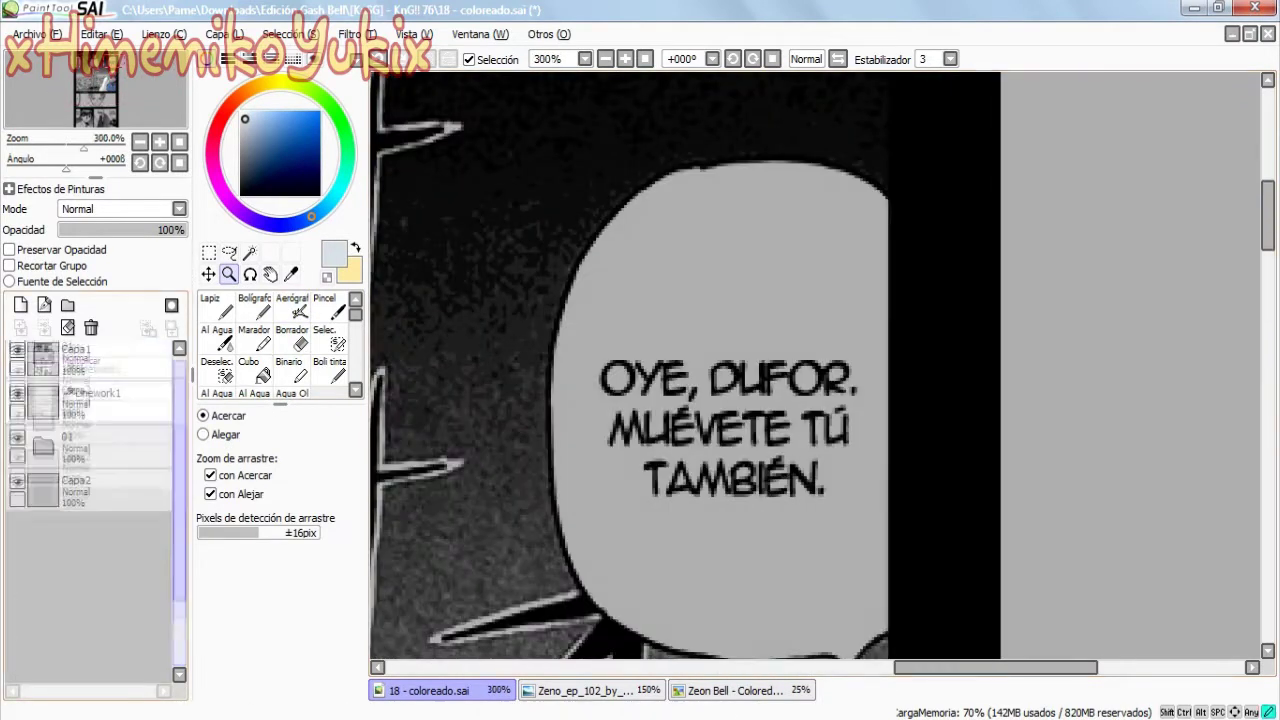
{"action": "left_click", "coordinate": [80, 405]}
{"action": "double_click", "coordinate": [80, 405]}
{"action": "type", "text": "Globes"}
{"action": "key", "text": "Return"}
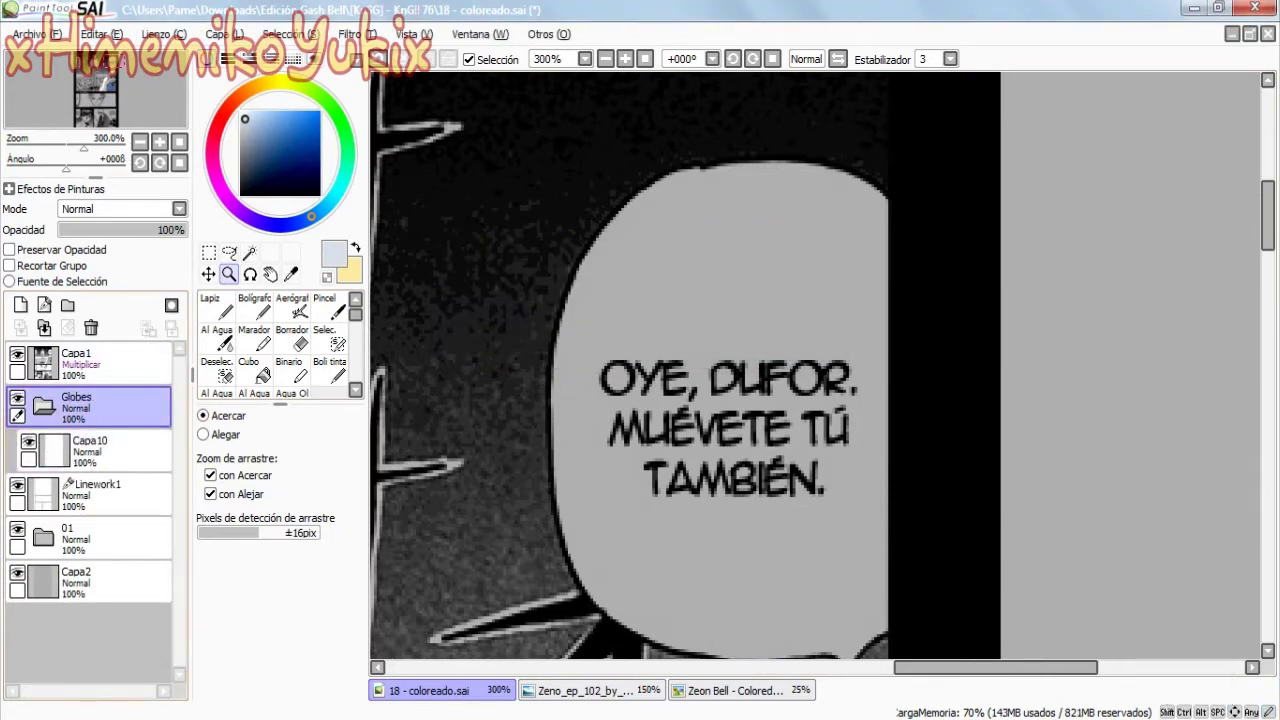
- Move the Linework1 layer into the Globes folder and add a second linework layer there
{"action": "left_click_drag", "start_coordinate": [100, 484], "coordinate": [100, 440]}
{"action": "left_click", "coordinate": [44, 328]}
- Trace the outline of the "OYE, DUFOR" speech balloon with a grey curve at size 4
{"action": "left_click", "coordinate": [240, 126]}
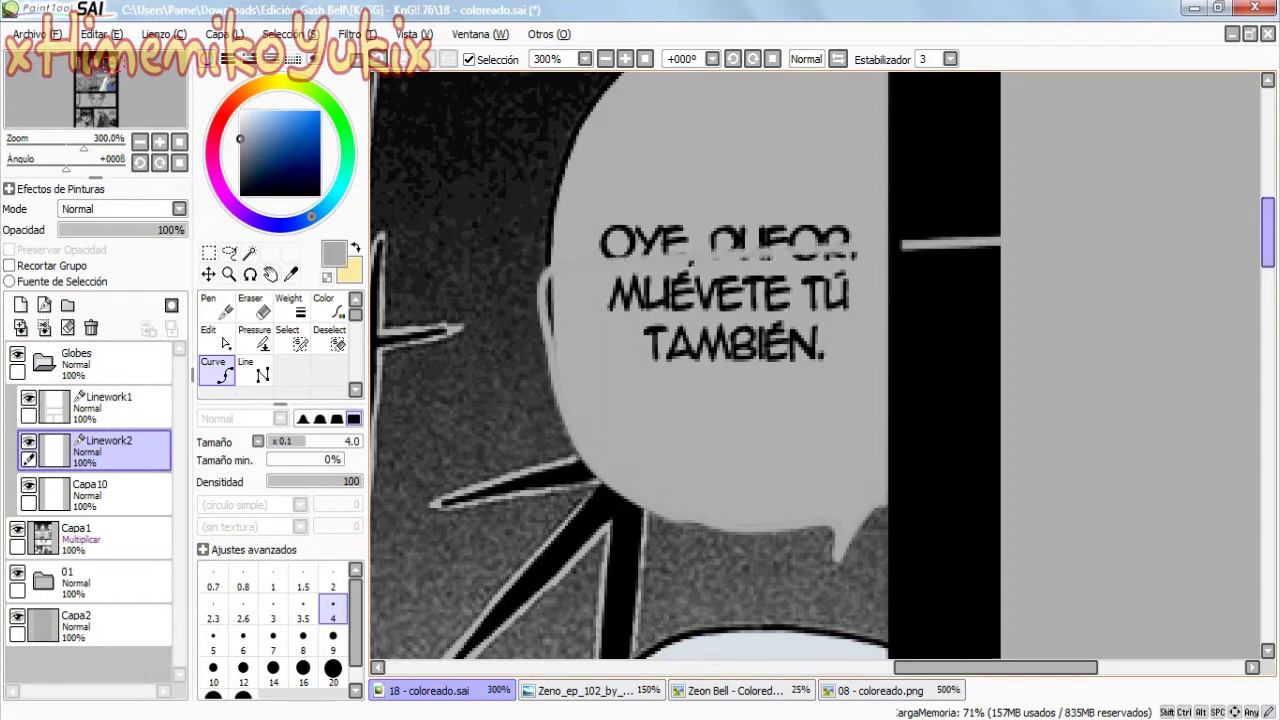
{"action": "scroll", "coordinate": [561, 485], "scroll_direction": "up", "scroll_amount": 3}
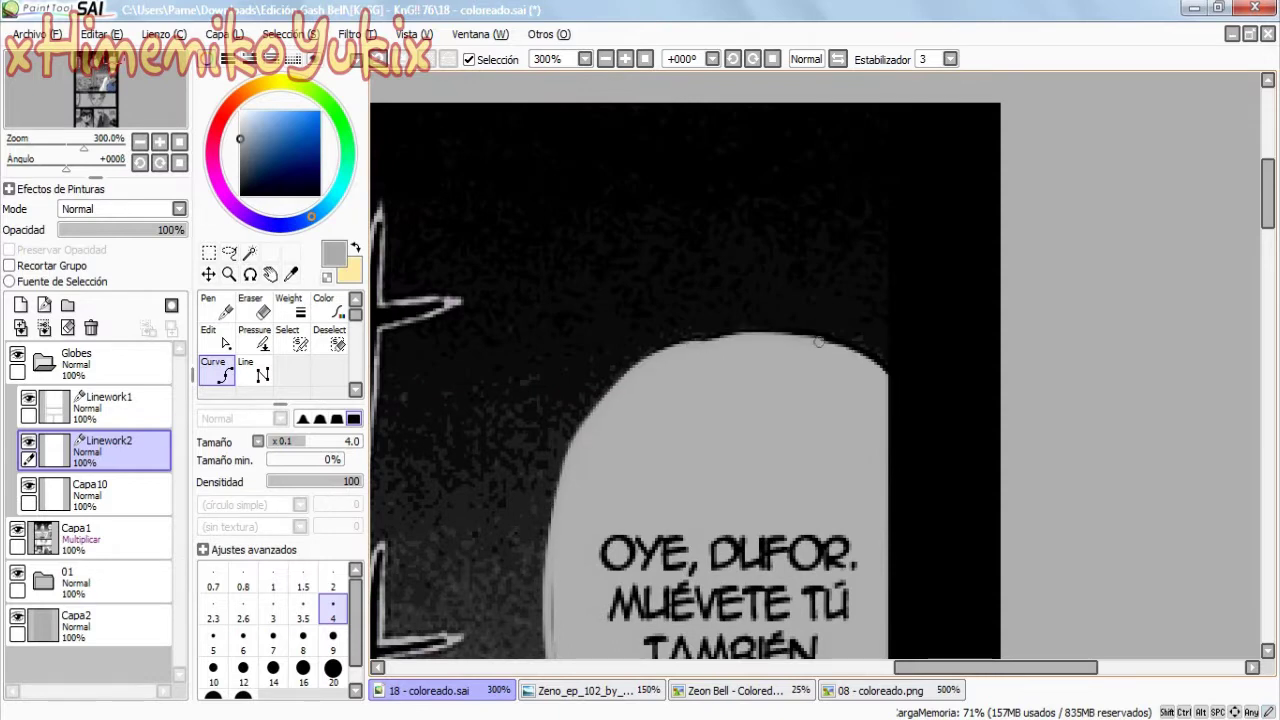
{"action": "scroll", "coordinate": [685, 380], "scroll_direction": "down", "scroll_amount": 2}
{"action": "left_click", "coordinate": [289, 305]}
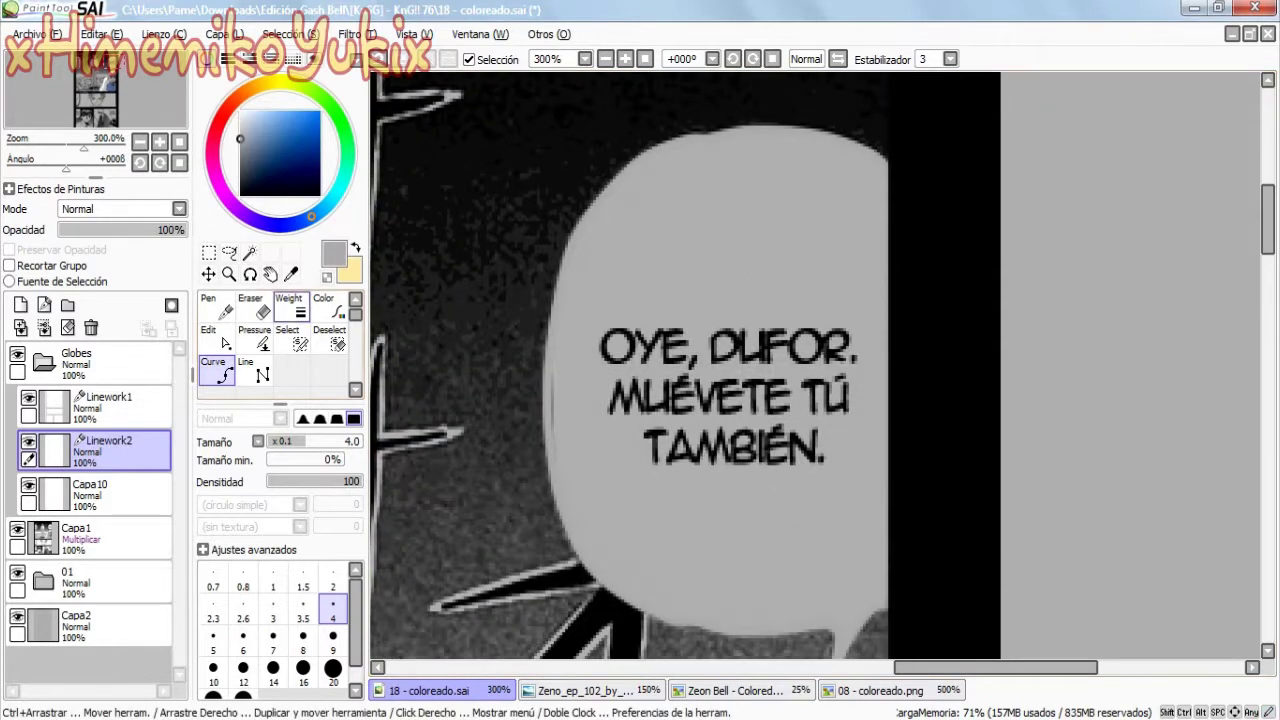
{"action": "left_click", "coordinate": [218, 370]}
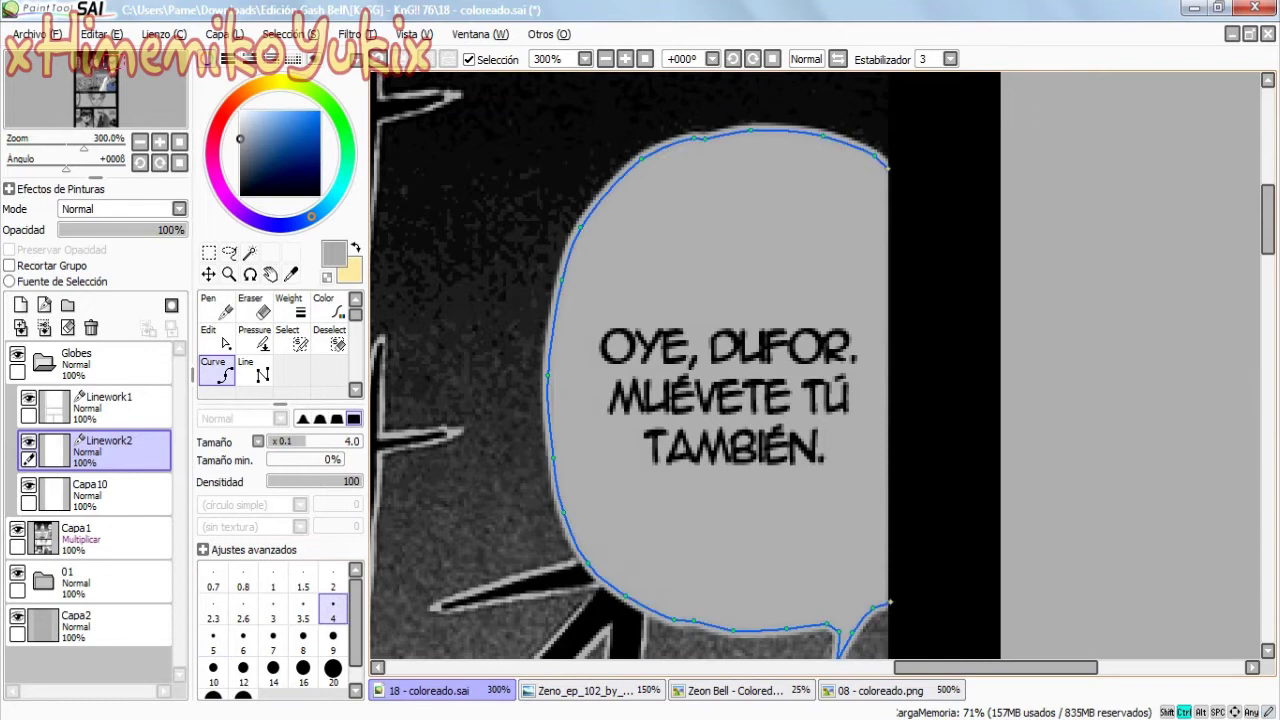
- Select the interior of the "OYE, DUFOR" balloon with the magic wand, using the Globes folder as the active layer
{"action": "left_click", "coordinate": [76, 360]}
{"action": "left_click", "coordinate": [249, 253]}
{"action": "left_click", "coordinate": [700, 250]}
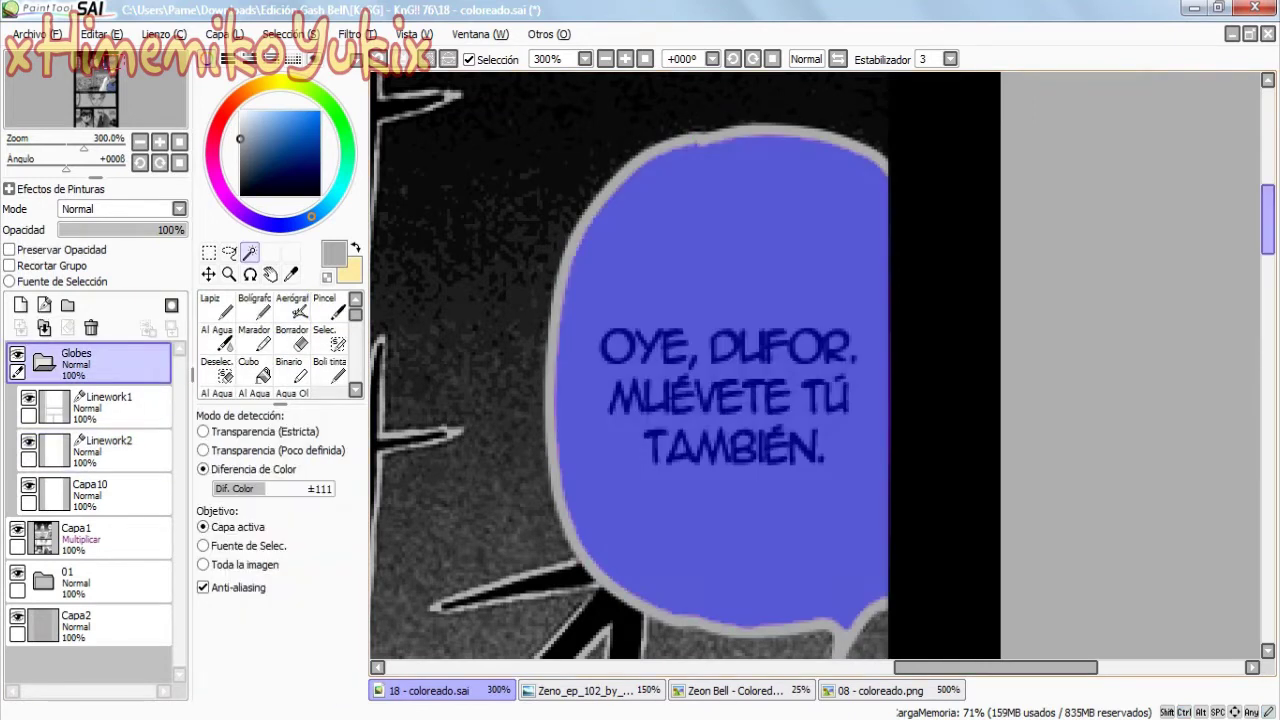
- Trace the outline of the "SON LOS PRIMEROS" speech balloon with a grey curve on the Linework2 layer
{"action": "left_click", "coordinate": [218, 370]}
{"action": "left_click", "coordinate": [109, 445]}
{"action": "scroll", "coordinate": [510, 615], "scroll_direction": "left", "scroll_amount": 10}
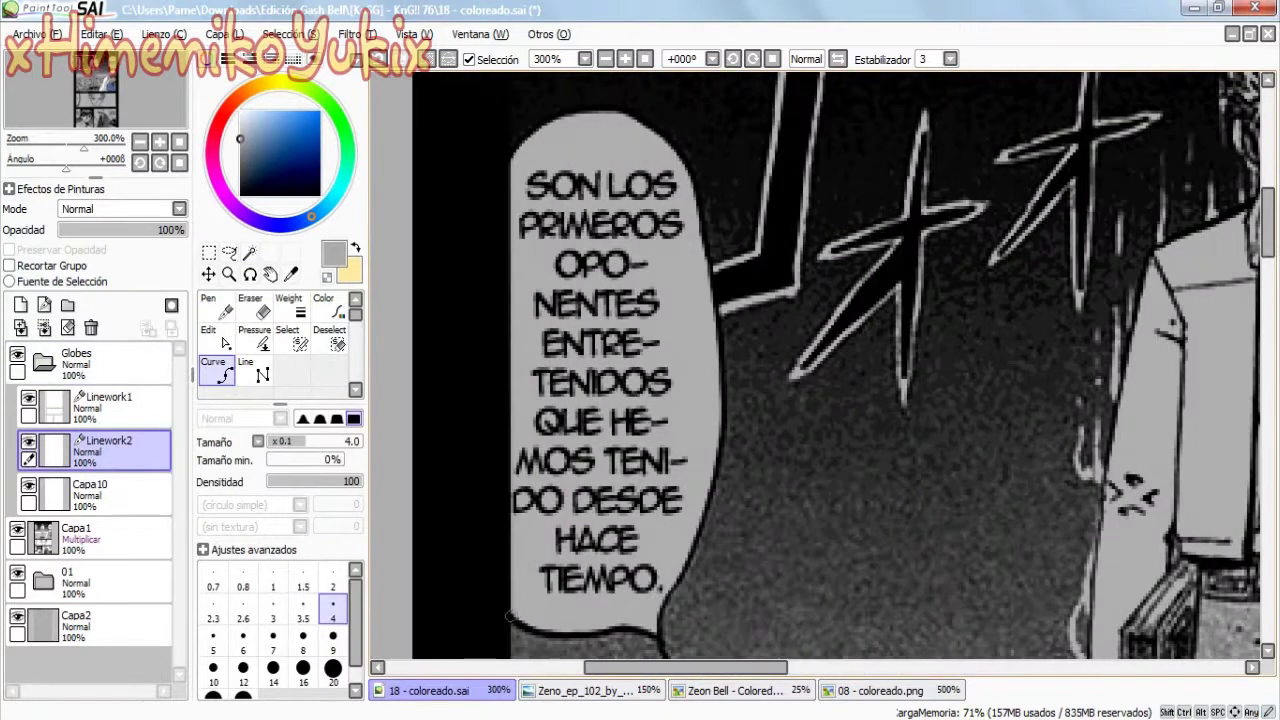
{"action": "scroll", "coordinate": [645, 635], "scroll_direction": "down", "scroll_amount": 1}
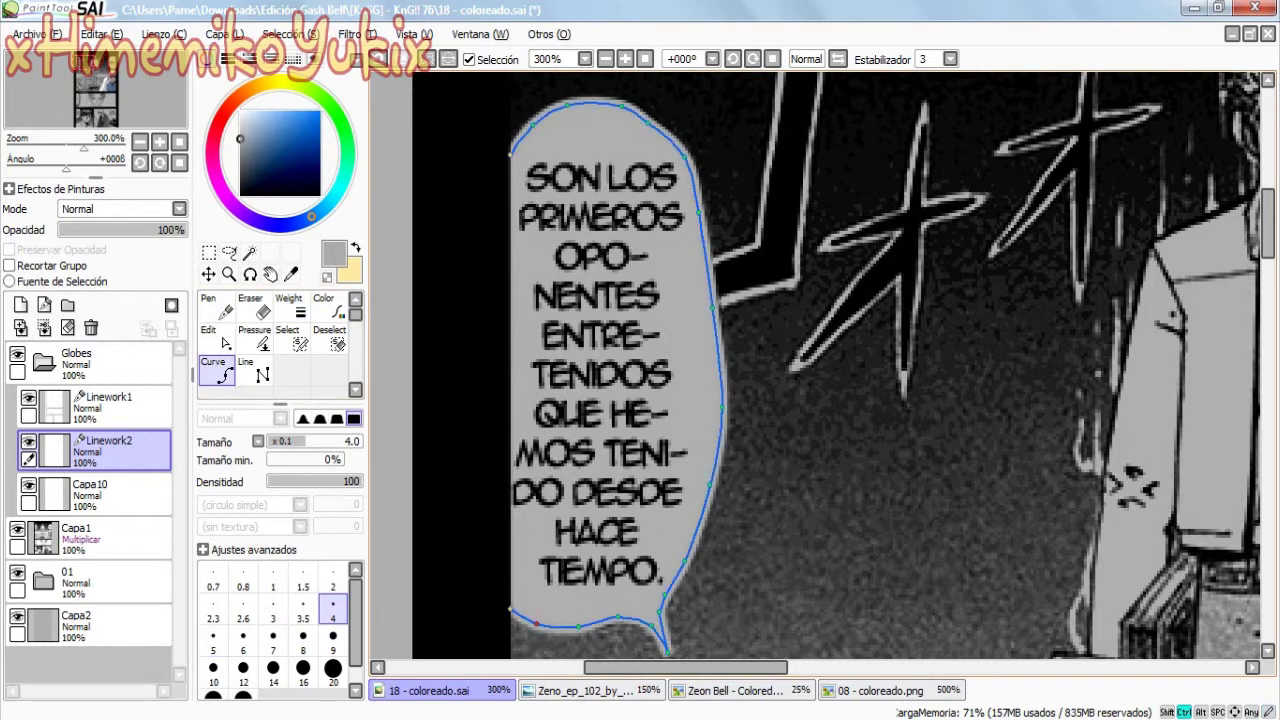
- Add the "SON LOS PRIMEROS" balloon's interior to the selection and fill both balloons with light grey using the Bolígrafo at size 500
{"action": "left_click", "coordinate": [75, 360]}
{"action": "left_click", "coordinate": [600, 400]}
{"action": "key", "text": "minus"}
{"action": "key", "text": "minus"}
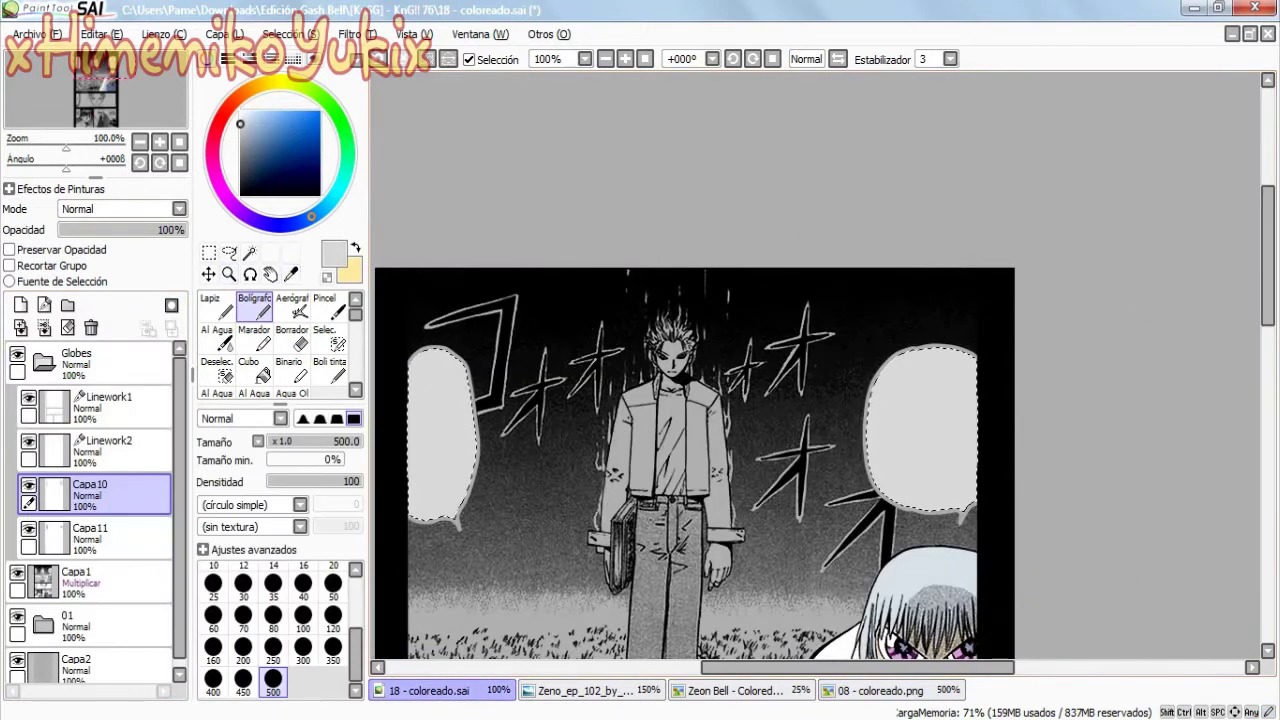
- Set the blending mode of the balloon fill layer Capa10 to Multiplicar
{"action": "scroll", "coordinate": [120, 209], "scroll_direction": "down", "scroll_amount": 6}
{"action": "left_click", "coordinate": [120, 209]}
{"action": "left_click", "coordinate": [85, 237]}
{"action": "key", "text": "plus"}
{"action": "key", "text": "plus"}
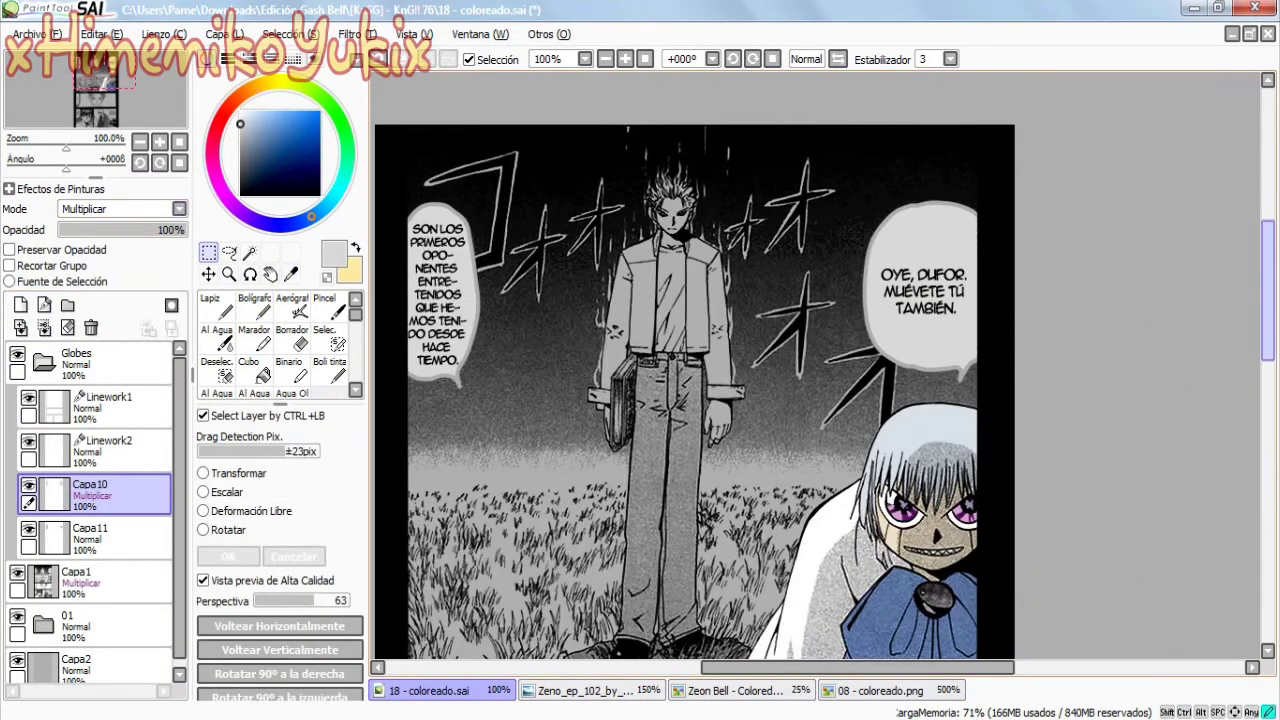
- Sample the light green balloon fill colour from the 08 - coloreado.png reference and return to the page's "SÍ" balloon
{"action": "key", "text": "plus"}
{"action": "scroll", "coordinate": [815, 365], "scroll_direction": "down", "scroll_amount": 10}
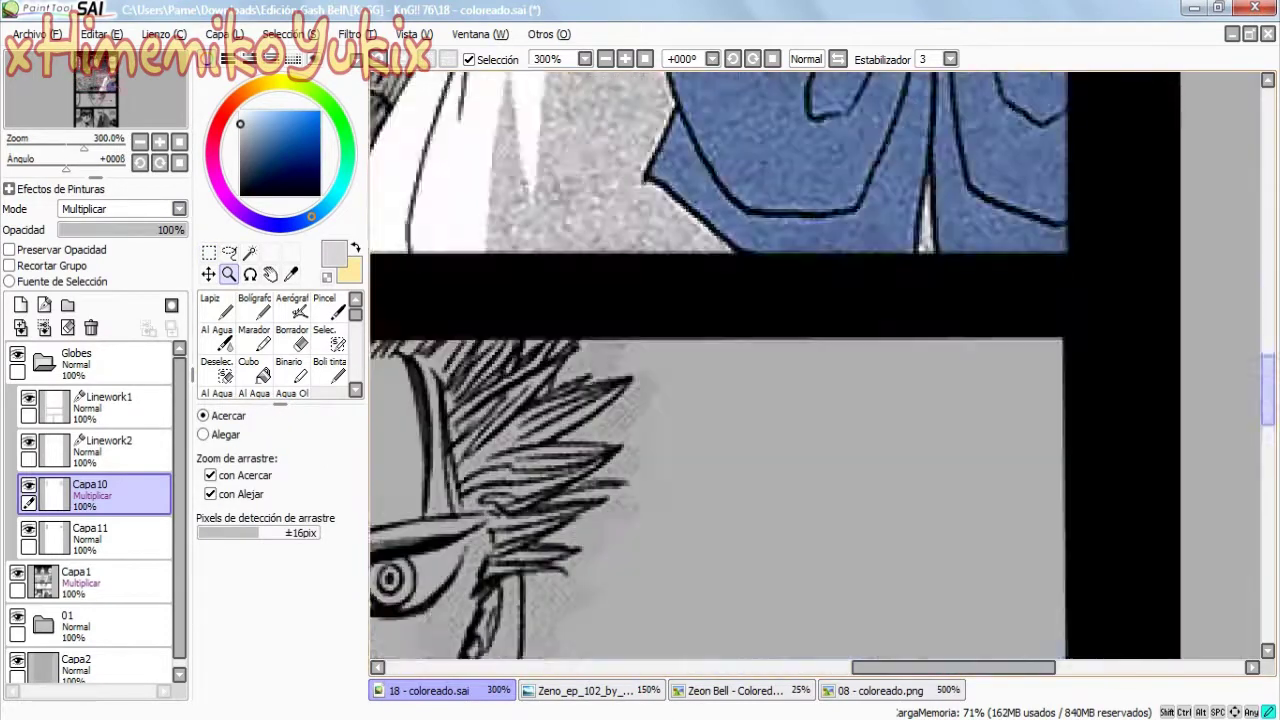
{"action": "scroll", "coordinate": [815, 365], "scroll_direction": "right", "scroll_amount": 3}
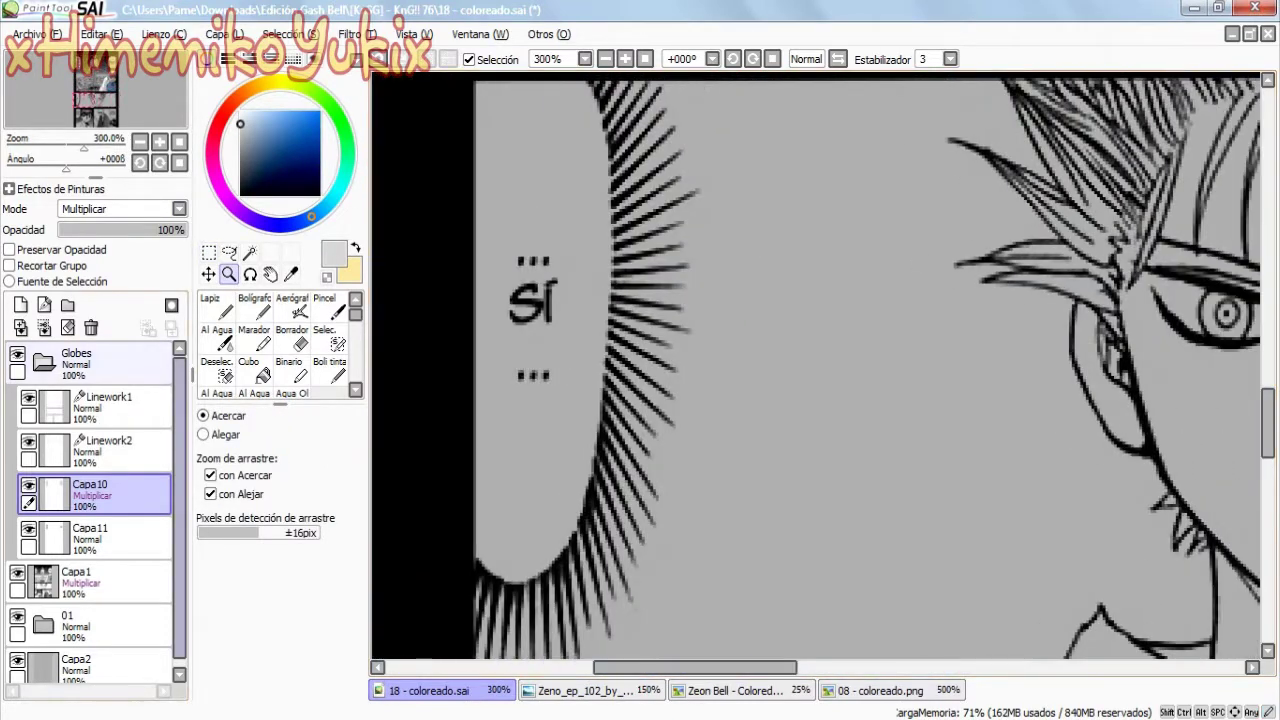
{"action": "key", "text": "alt"}
{"action": "key", "text": "ctrl+shift+Tab"}
{"action": "scroll", "coordinate": [815, 365], "scroll_direction": "right", "scroll_amount": 10}
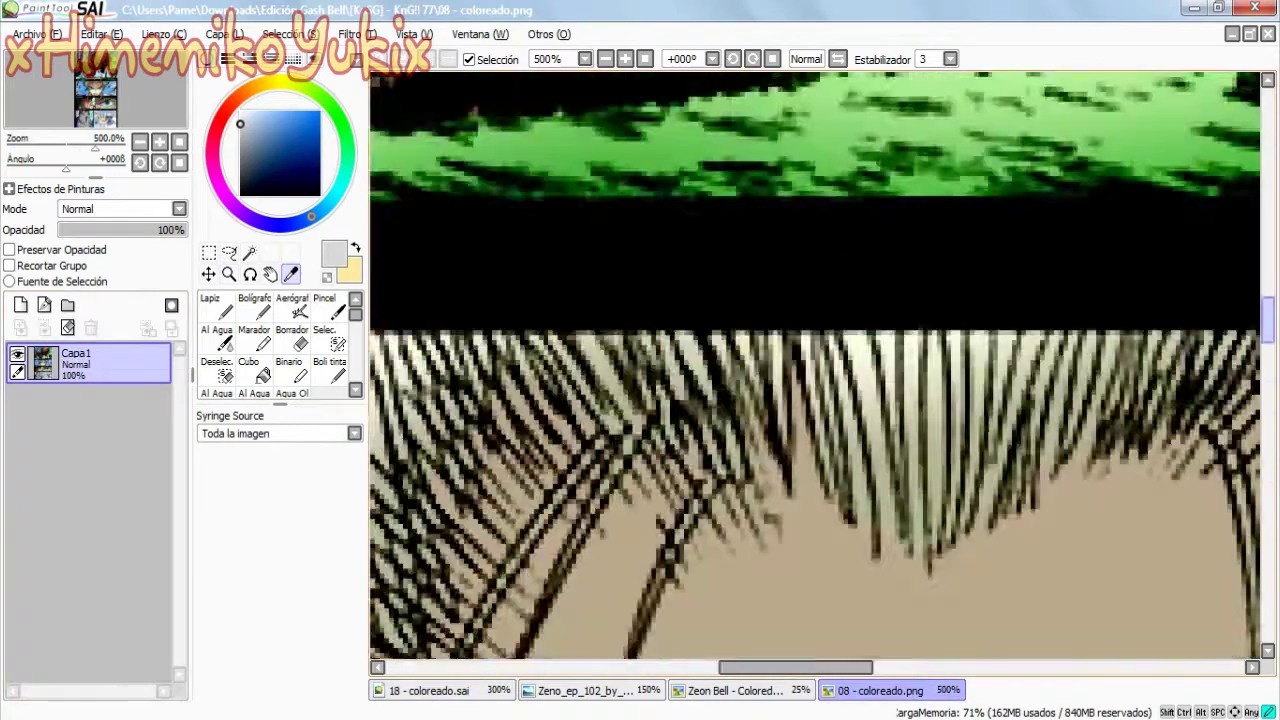
{"action": "key", "text": "ctrl+Tab"}
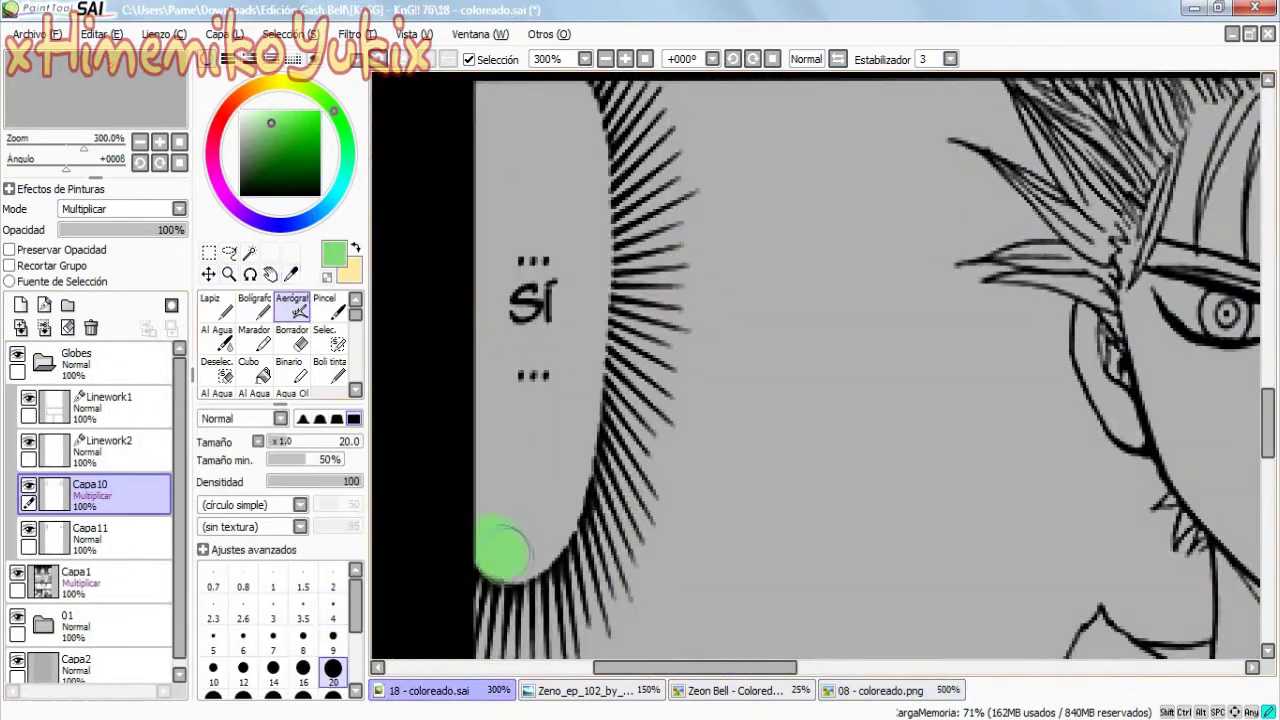
- Try painting the "SÍ" balloon's interior light green on Capa10 with the Aerógrafo at size 20, and erase the paint
{"action": "left_click_drag", "start_coordinate": [586, 275], "coordinate": [575, 113]}
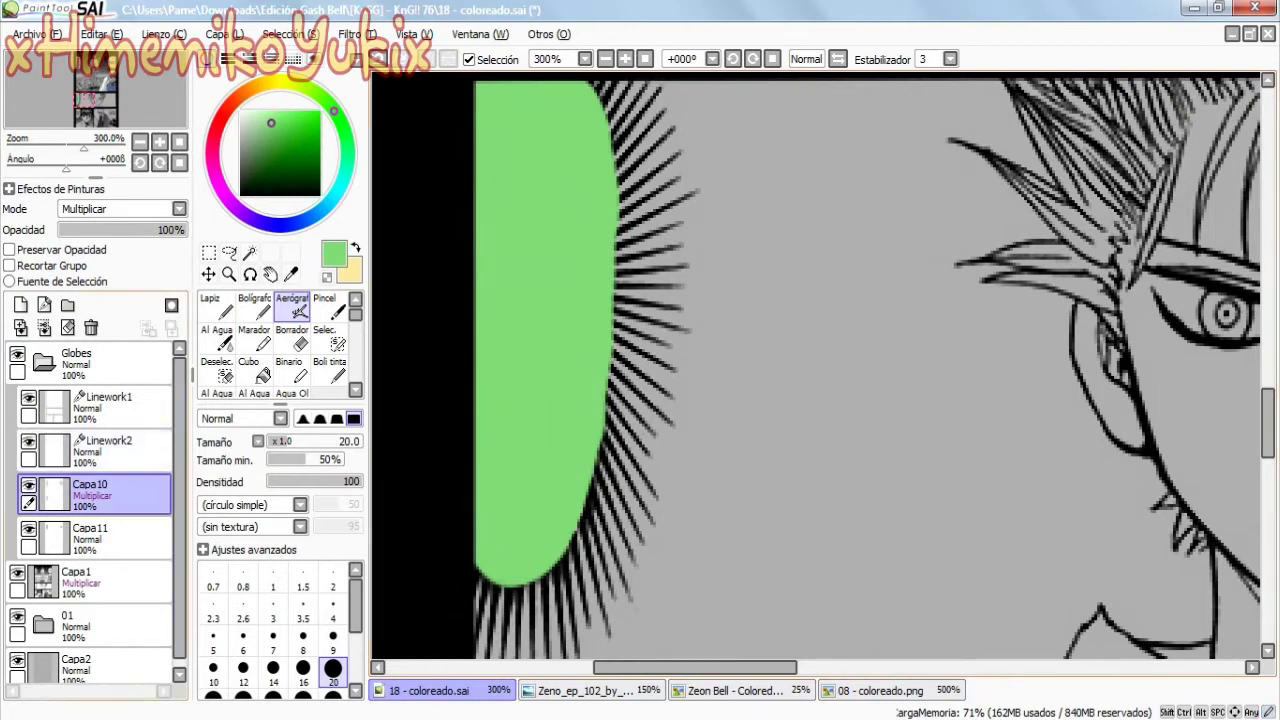
{"action": "left_click", "coordinate": [20, 304]}
{"action": "left_click", "coordinate": [95, 490]}
{"action": "key", "text": "e"}
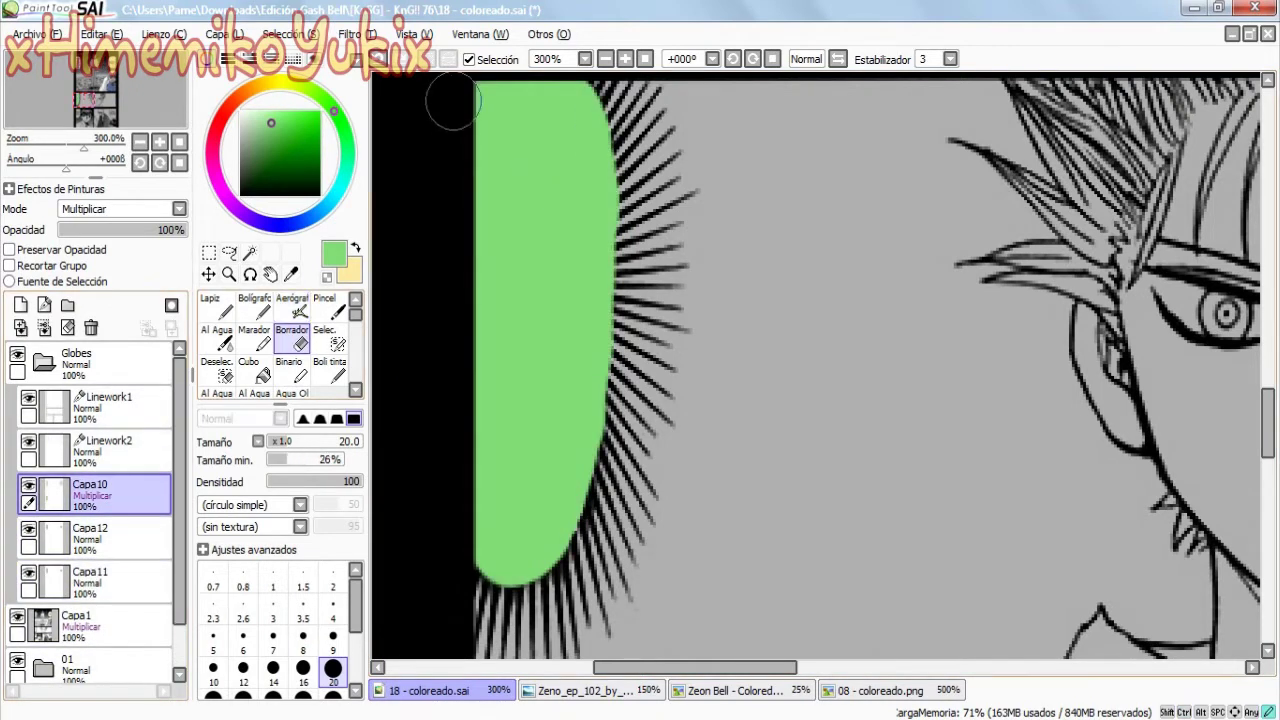
{"action": "left_click_drag", "start_coordinate": [540, 108], "coordinate": [543, 160]}
{"action": "left_click", "coordinate": [95, 538]}
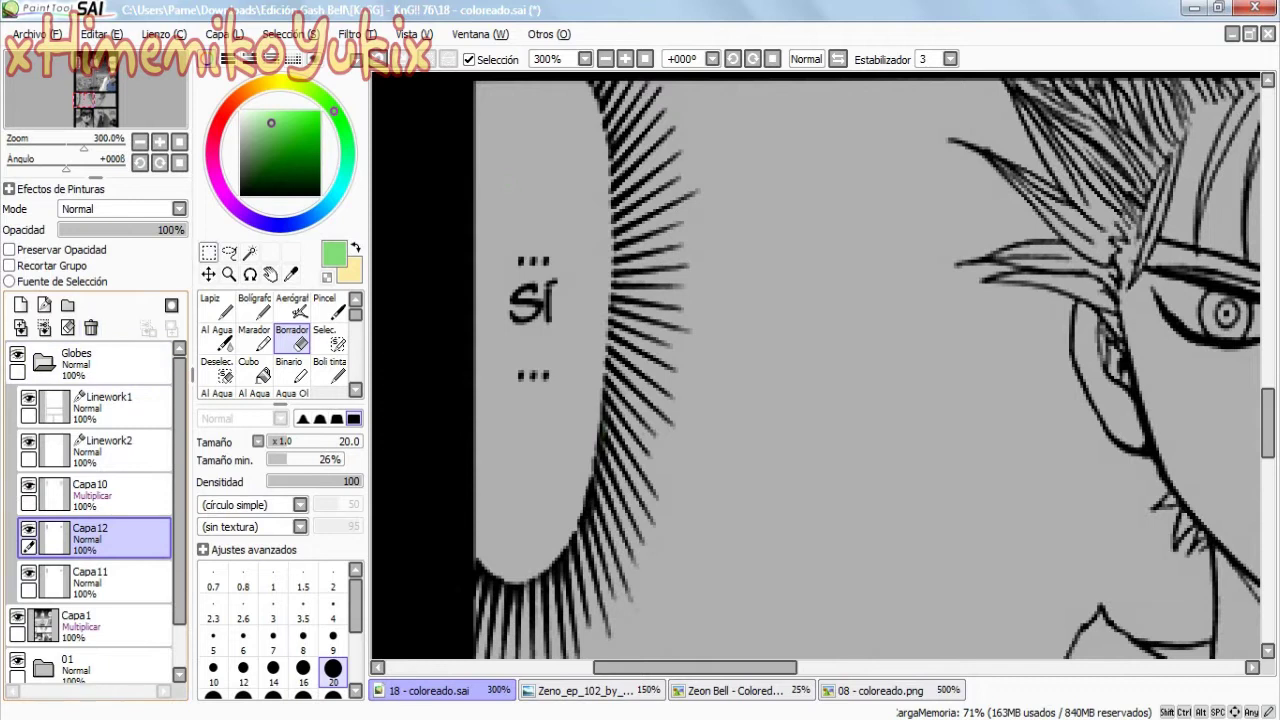
{"action": "left_click", "coordinate": [91, 328]}
- Try painting the "SÍ" balloon light green on a new layer with the blending mode Superponer, and delete that layer
{"action": "left_click", "coordinate": [95, 490]}
{"action": "left_click", "coordinate": [20, 304]}
{"action": "left_click", "coordinate": [292, 310]}
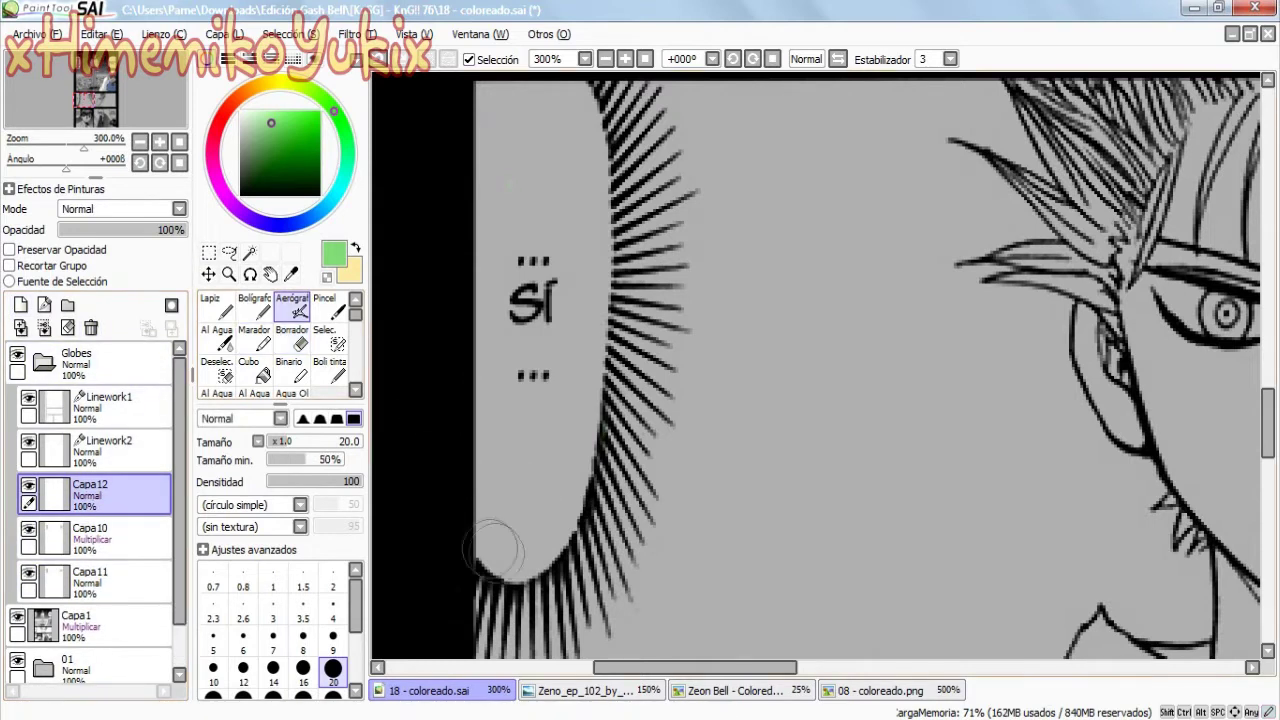
{"action": "left_click_drag", "start_coordinate": [484, 556], "coordinate": [585, 300]}
{"action": "left_click", "coordinate": [120, 209]}
{"action": "left_click", "coordinate": [95, 232]}
{"action": "left_click", "coordinate": [120, 209]}
{"action": "left_click", "coordinate": [95, 250]}
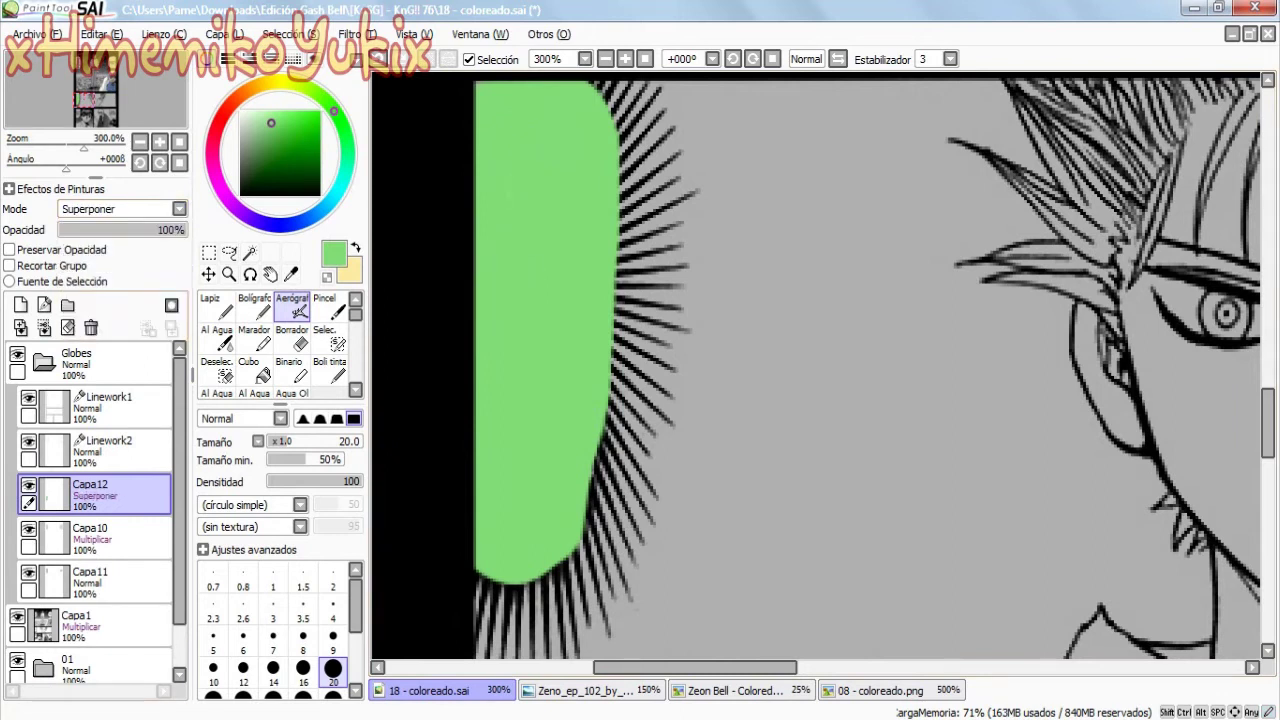
{"action": "left_click", "coordinate": [91, 327]}
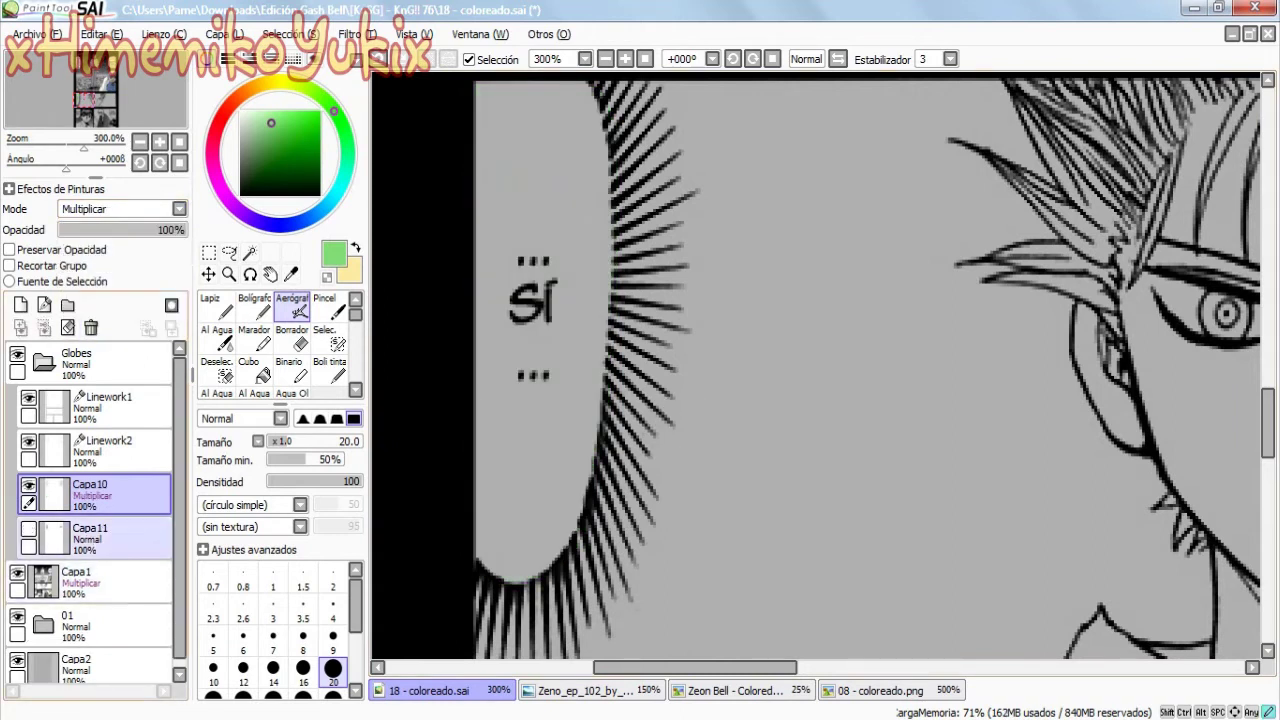
- Try a light green stroke across the "SÍ" balloon on Capa10 with another blending mode, undo it and restore Multiplicar
{"action": "left_click_drag", "start_coordinate": [518, 302], "coordinate": [584, 292]}
{"action": "left_click", "coordinate": [120, 209]}
{"action": "left_click", "coordinate": [78, 227]}
{"action": "left_click", "coordinate": [292, 337]}
{"action": "key", "text": "ctrl+z"}
{"action": "left_click", "coordinate": [120, 209]}
{"action": "left_click", "coordinate": [78, 241]}
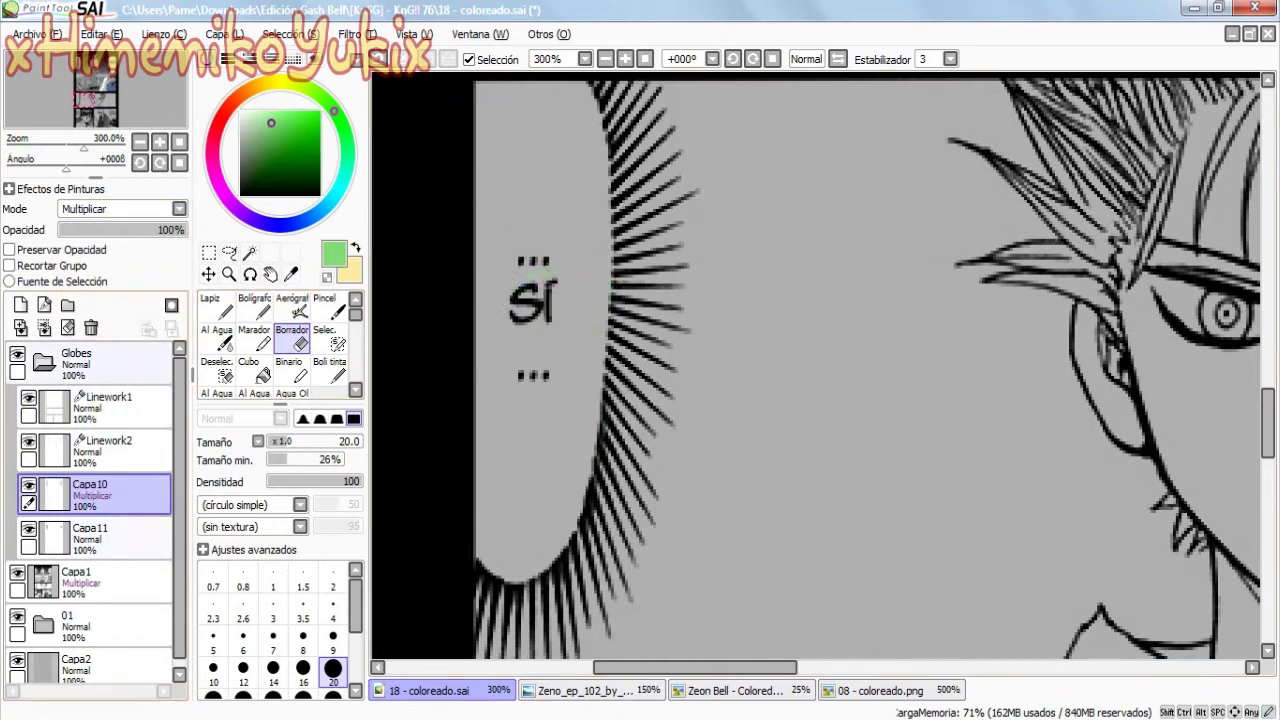
- Trace the "SÍ" balloon's outline with a light green curve of size 4 on a new linework layer above Capa10
{"action": "left_click", "coordinate": [110, 450]}
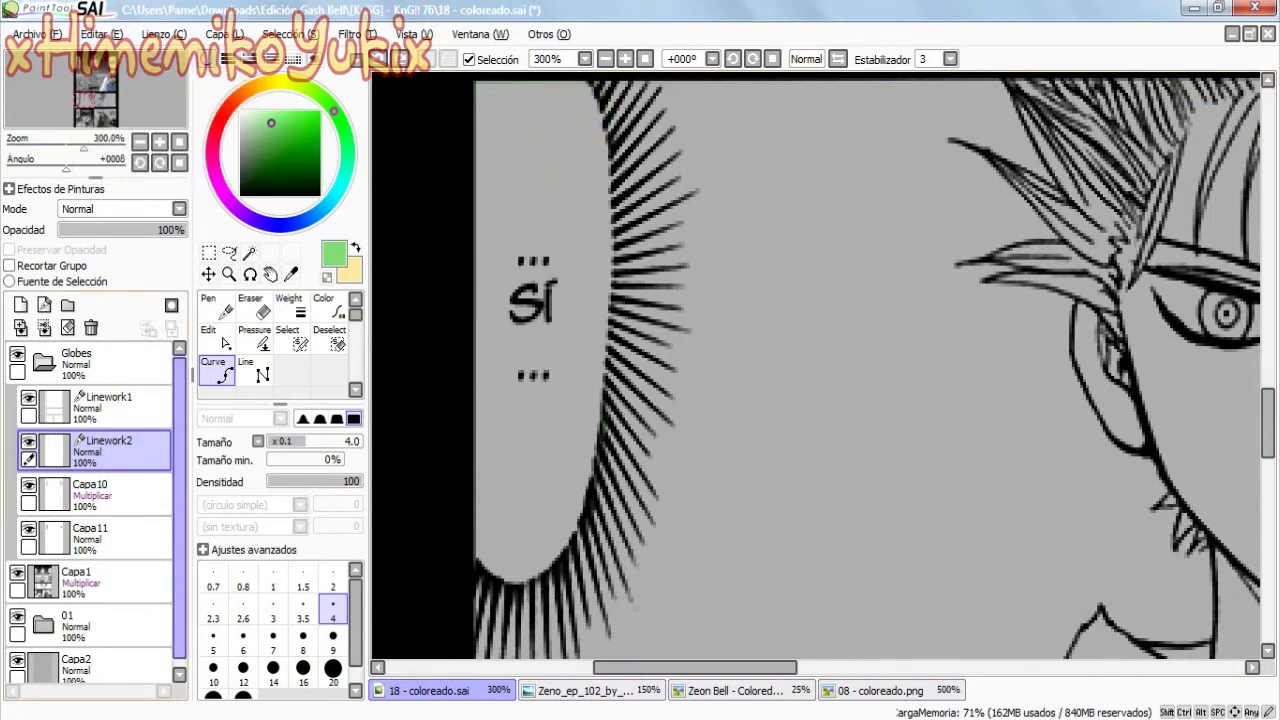
{"action": "left_click", "coordinate": [110, 490]}
{"action": "left_click", "coordinate": [44, 305]}
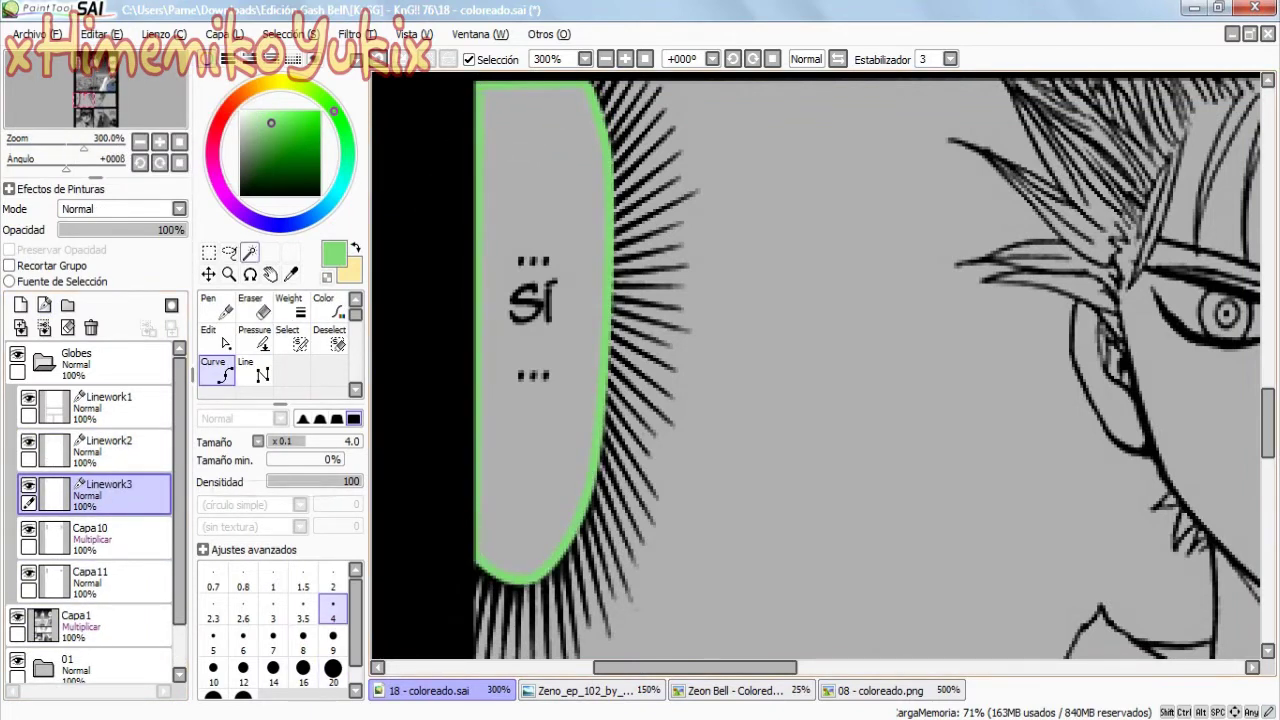
- Select the interior of the "SÍ" balloon with the magic wand and fill it light green on a new layer
{"action": "left_click", "coordinate": [249, 252]}
{"action": "left_click", "coordinate": [540, 330]}
{"action": "left_click", "coordinate": [20, 305]}
{"action": "left_click", "coordinate": [540, 330]}
{"action": "left_click", "coordinate": [208, 252]}
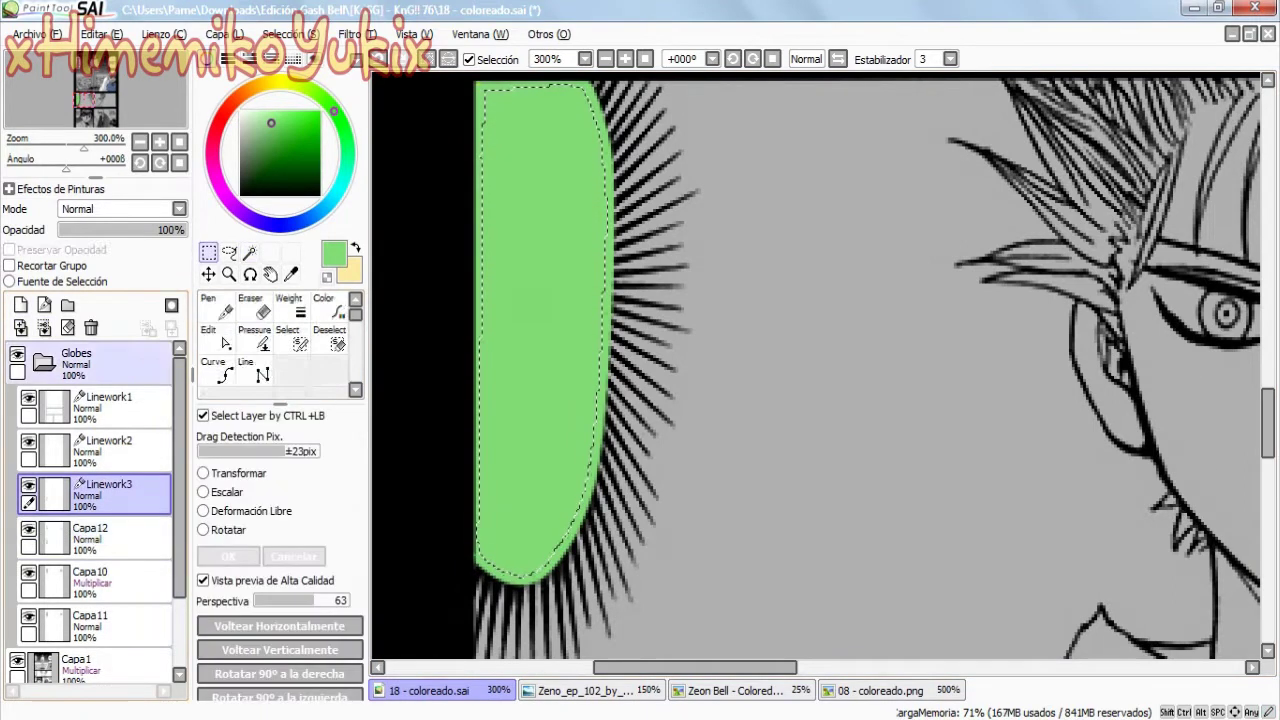
- Remove the Linework3 layer and set the blending mode of the "SÍ" balloon's fill layer Capa13 to Multiplicar
{"action": "left_click", "coordinate": [91, 327]}
{"action": "left_click", "coordinate": [110, 625]}
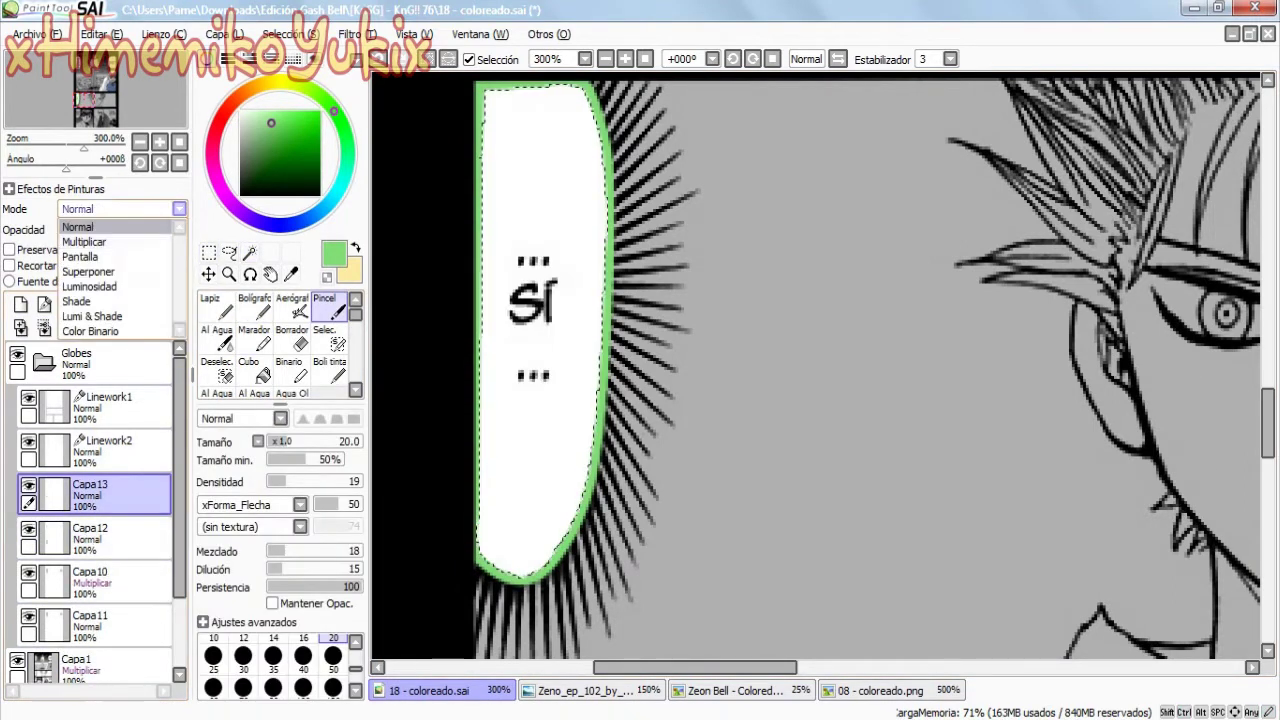
{"action": "key", "text": "ctrl+t"}
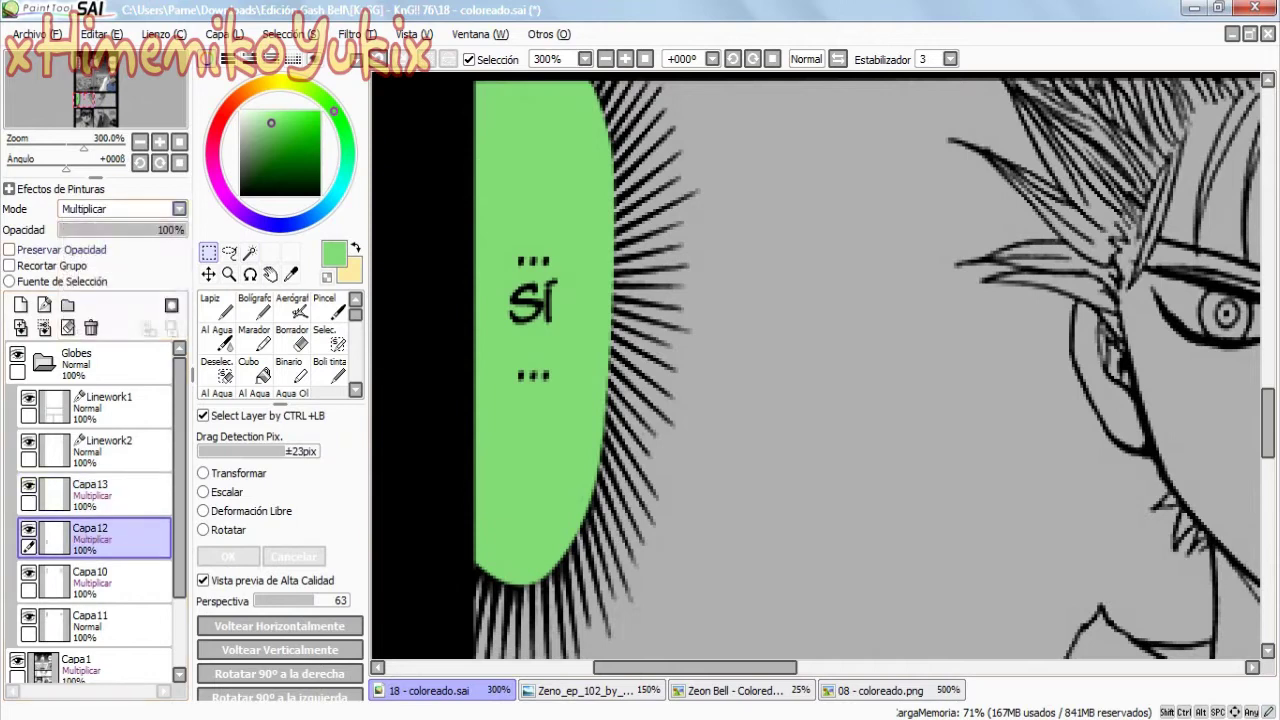
{"action": "key", "text": "ctrl+alt+space"}
{"action": "key", "text": "minus"}
{"action": "key", "text": "minus"}
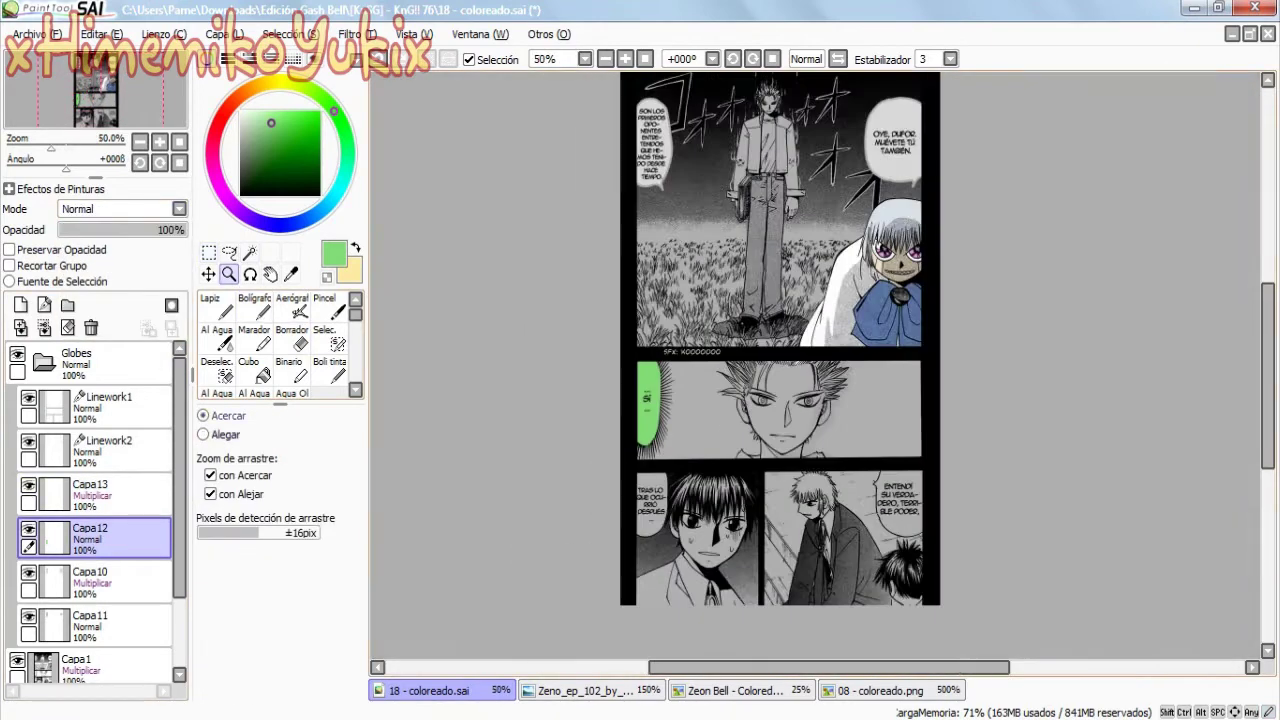
- Outline the "TRAS LO QUE OCURRIÓ" and "ENTENDÍ SU VERDADERO" balloons with dark green curves on Linework2 and select their interiors
{"action": "key", "text": "plus"}
{"action": "key", "text": "plus"}
{"action": "key", "text": "plus"}
{"action": "key", "text": "ctrl+Tab"}
{"action": "key", "text": "ctrl+Tab"}
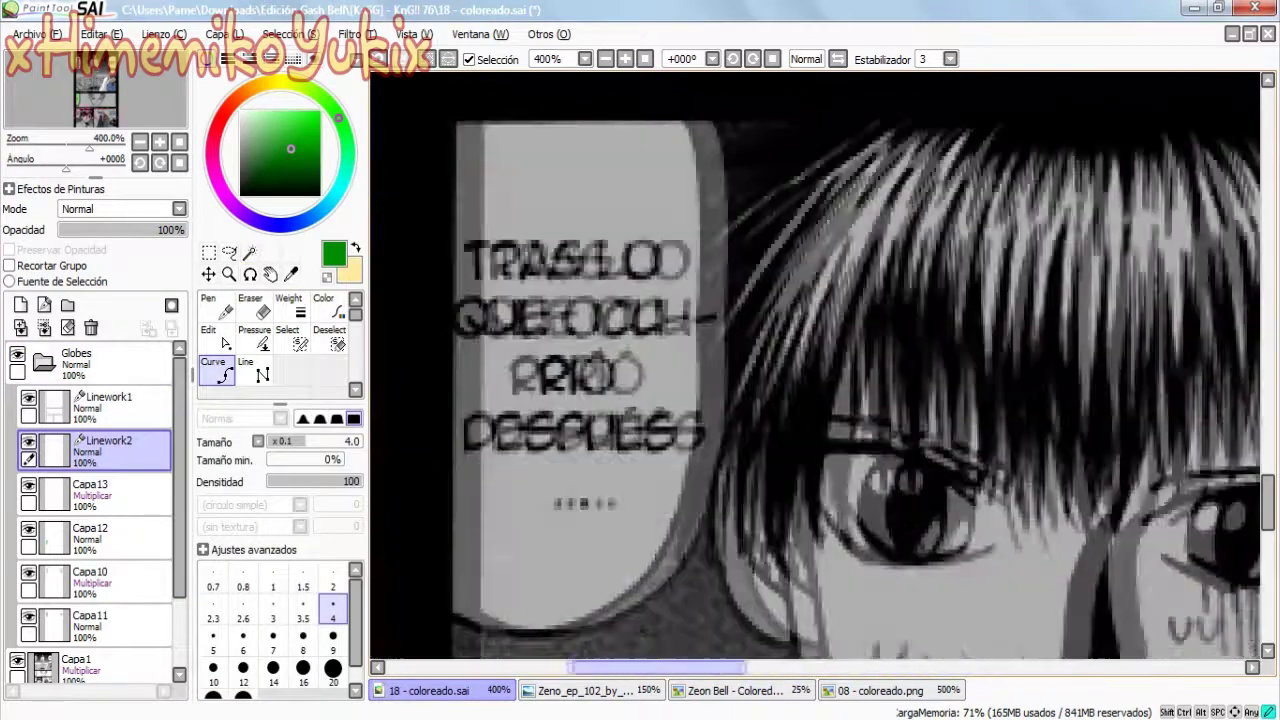
{"action": "scroll", "coordinate": [815, 365], "scroll_direction": "left", "scroll_amount": 1}
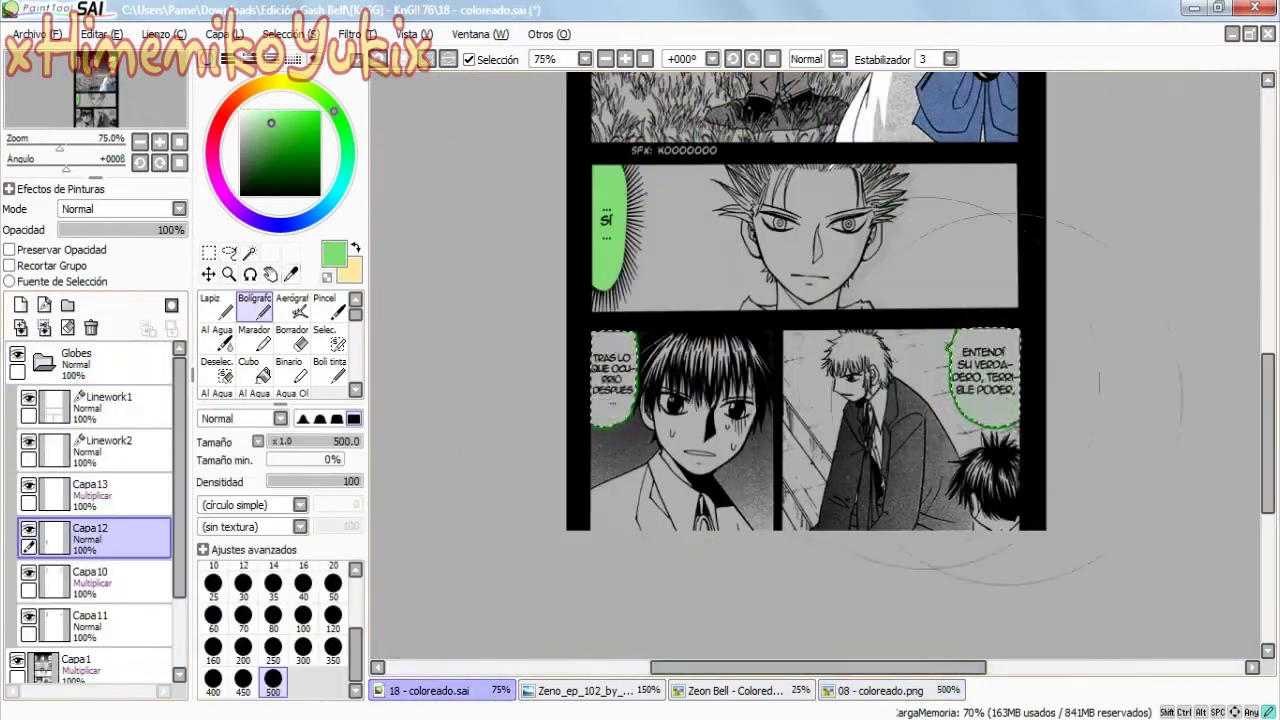
- Fill the two selected lower balloons with light green on a new layer and set its blending mode to Multiplicar
{"action": "left_click", "coordinate": [20, 305]}
{"action": "left_click", "coordinate": [178, 209]}
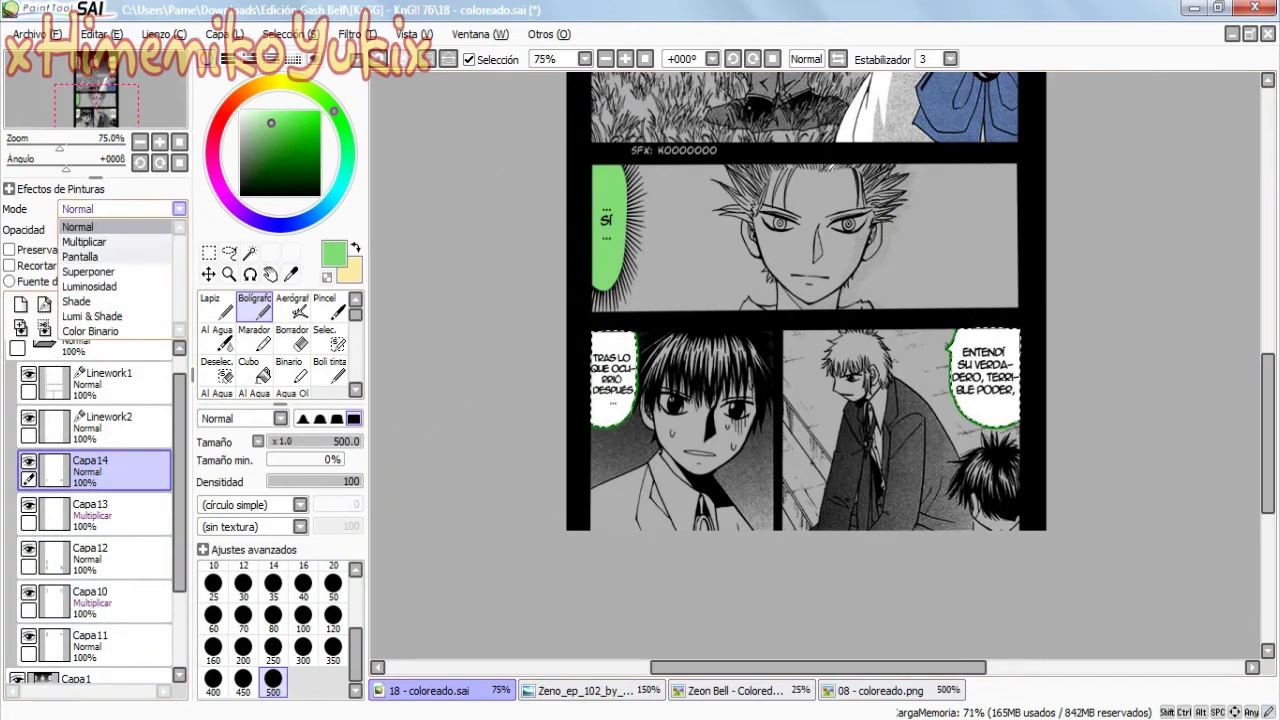
{"action": "left_click", "coordinate": [84, 242]}
{"action": "left_click", "coordinate": [229, 274]}
{"action": "left_click", "coordinate": [612, 375]}
{"action": "left_click", "coordinate": [612, 375]}
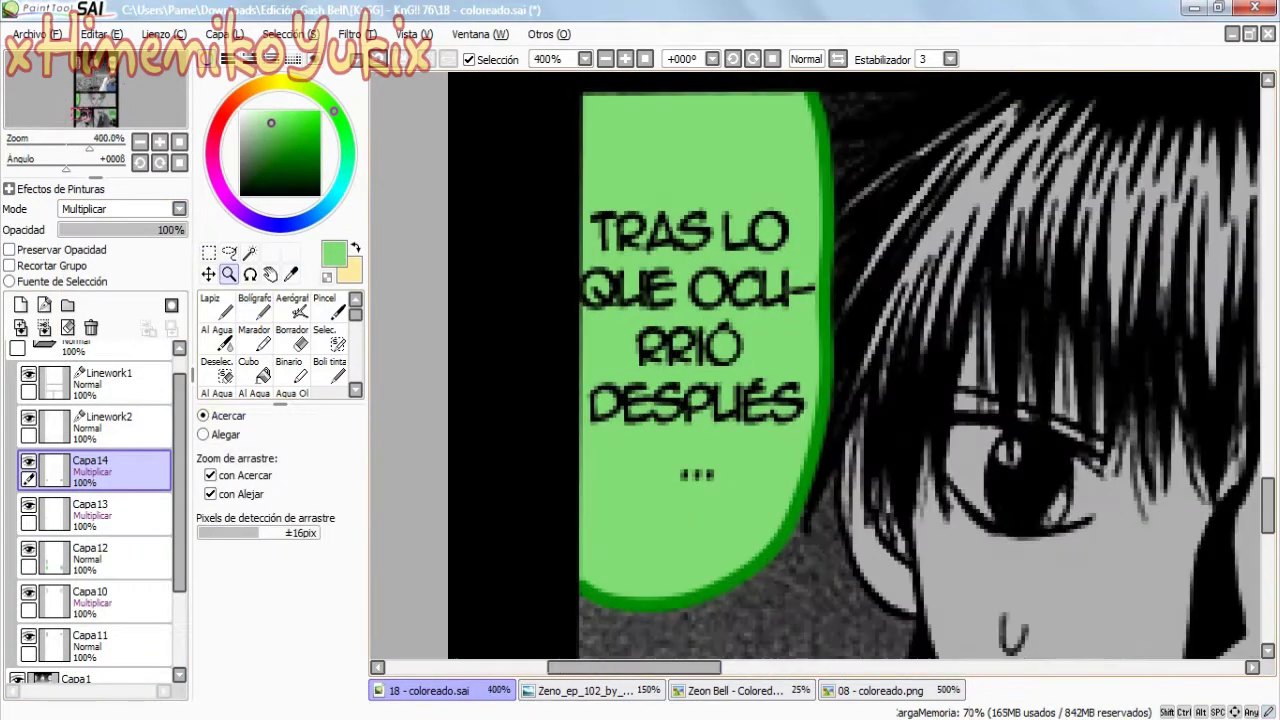
- Sample light blue from the 08 - coloreado.png reference and paint the first panel's sky on a new layer in the BG folder
{"action": "left_click_drag", "start_coordinate": [900, 667], "coordinate": [1020, 667]}
{"action": "key", "text": "Page_Down"}
{"action": "key", "text": "Page_Down"}
{"action": "key", "text": "Page_Down"}
{"action": "key", "text": "Page_Down"}
{"action": "key", "text": "Page_Down"}
{"action": "key", "text": "Page_Down"}
{"action": "key", "text": "Page_Down"}
{"action": "key", "text": "Page_Down"}
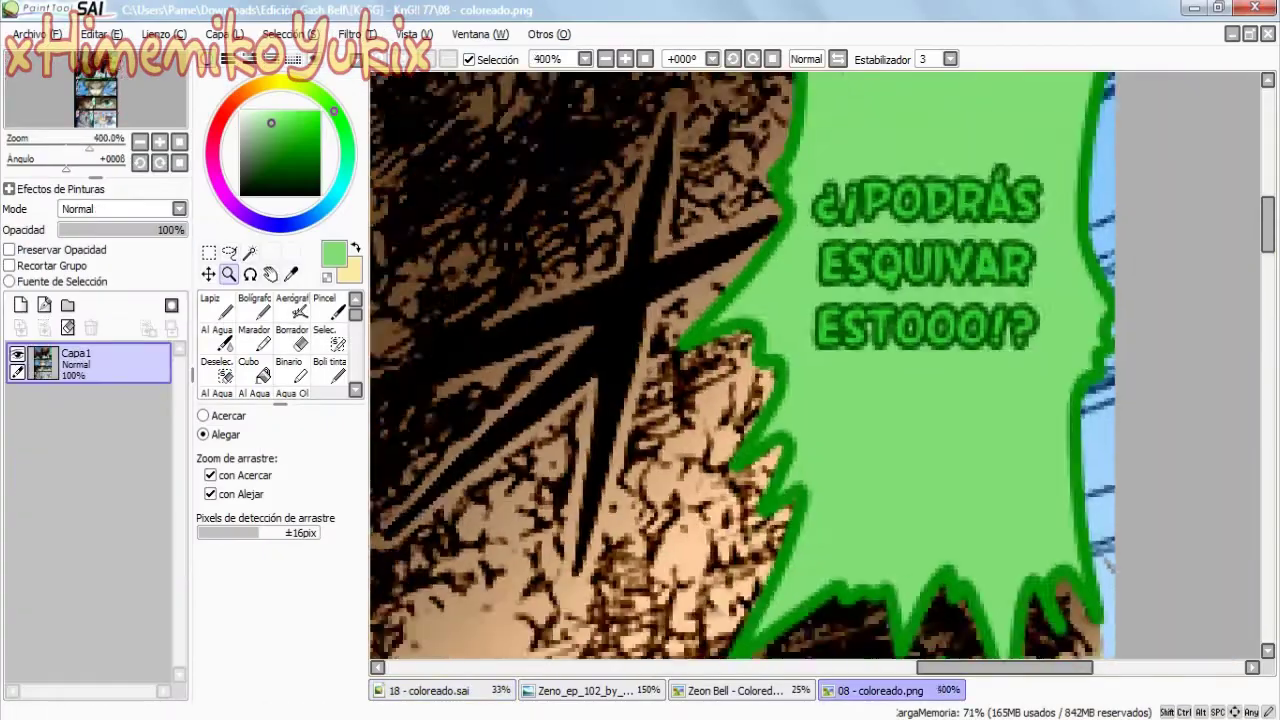
{"action": "key", "text": "Page_Down"}
{"action": "key", "text": "Page_Down"}
{"action": "key", "text": "Page_Down"}
{"action": "key", "text": "alt"}
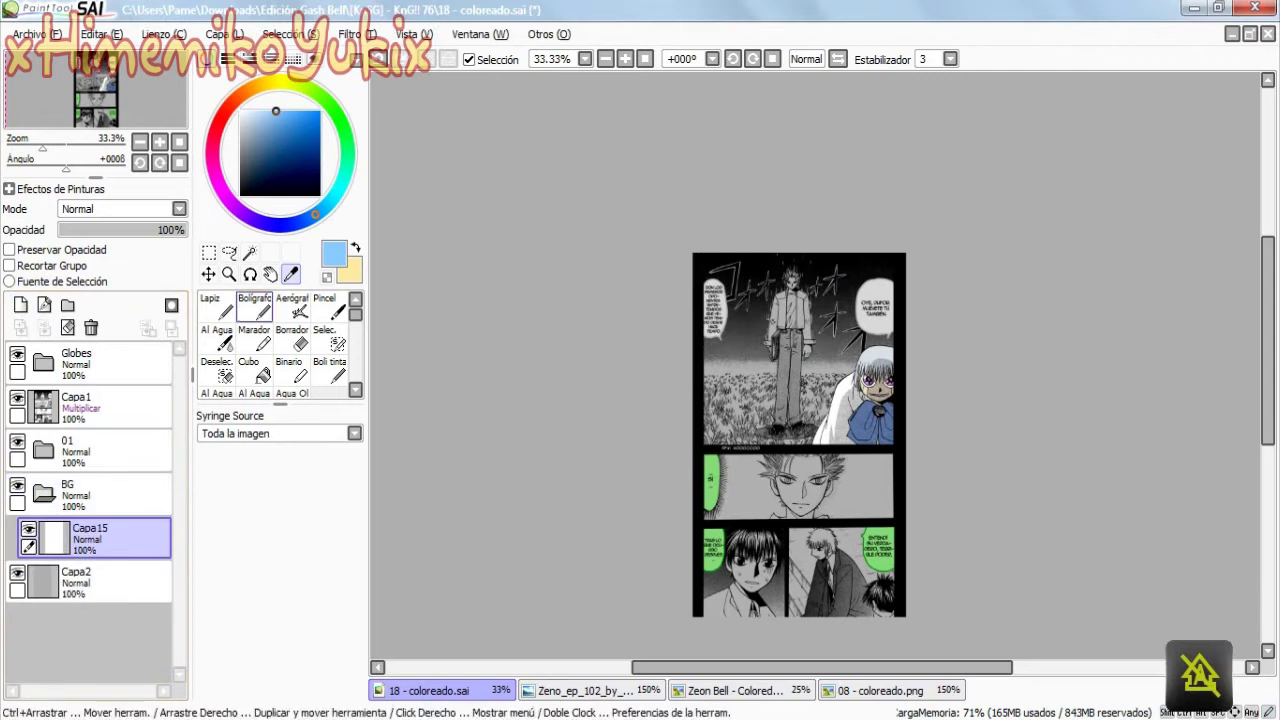
{"action": "left_click_drag", "start_coordinate": [780, 310], "coordinate": [703, 300]}
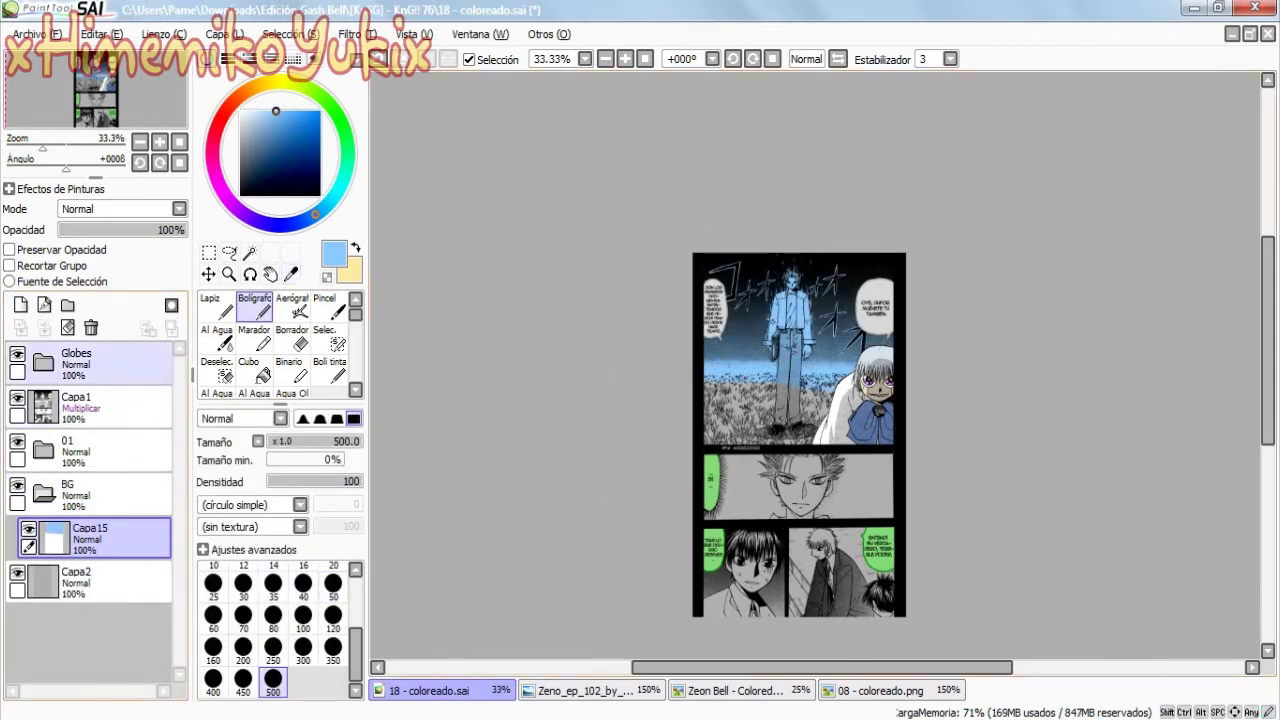
- Select the first panel's area and paint its grass green with the Bolígrafo on a new layer above the blue one
{"action": "left_click", "coordinate": [100, 408]}
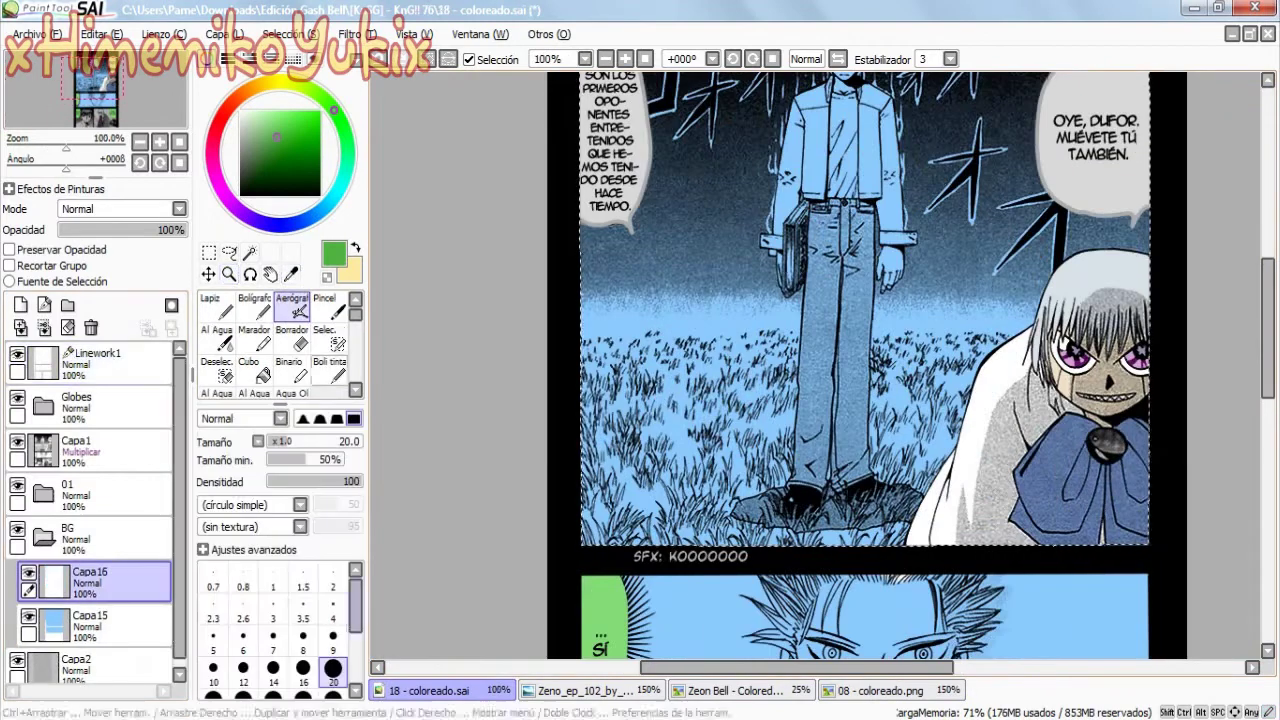
{"action": "left_click", "coordinate": [254, 304]}
{"action": "mouse_move", "coordinate": [1000, 400]}
{"action": "left_mouse_down"}
{"action": "mouse_move", "coordinate": [850, 450]}
{"action": "mouse_move", "coordinate": [650, 380]}
{"action": "mouse_move", "coordinate": [950, 300]}
{"action": "left_mouse_up"}
{"action": "scroll", "coordinate": [280, 340], "scroll_direction": "down", "scroll_amount": 2}
- Soften the green grass's upper edge into the blue sky with the Desenf. blur brush
{"action": "left_click", "coordinate": [329, 393]}
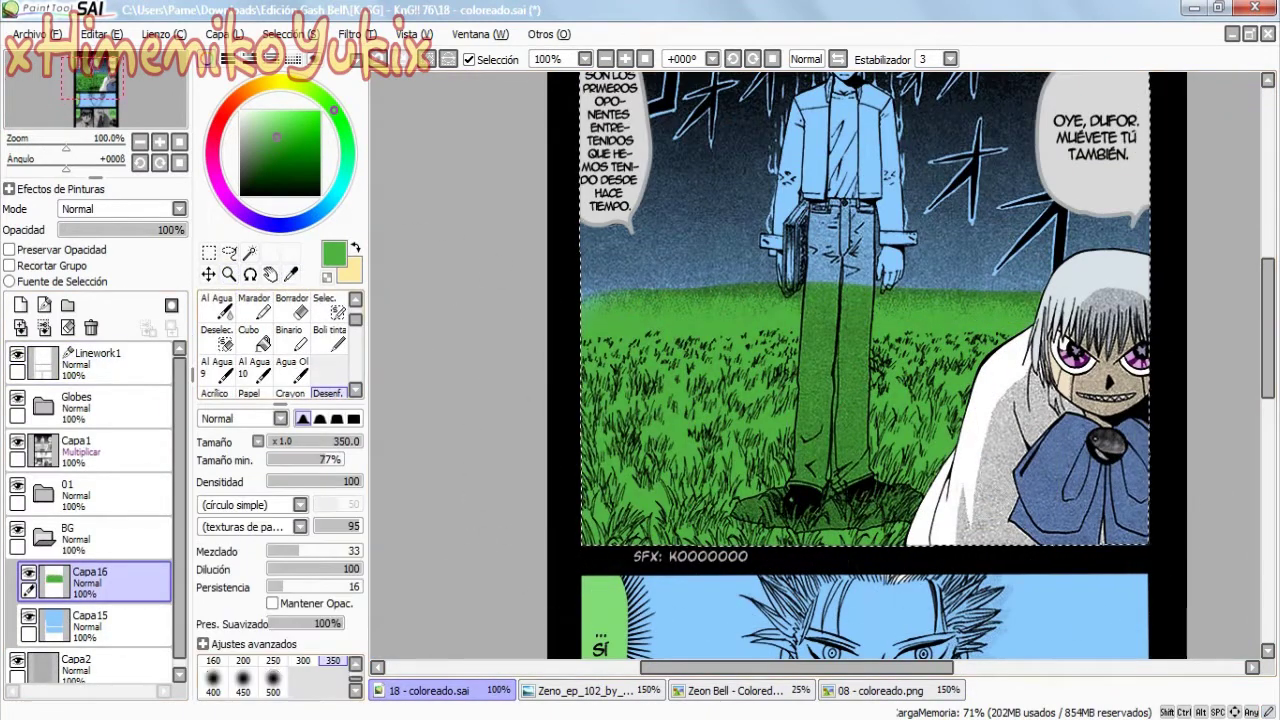
{"action": "left_click_drag", "start_coordinate": [600, 290], "coordinate": [840, 285]}
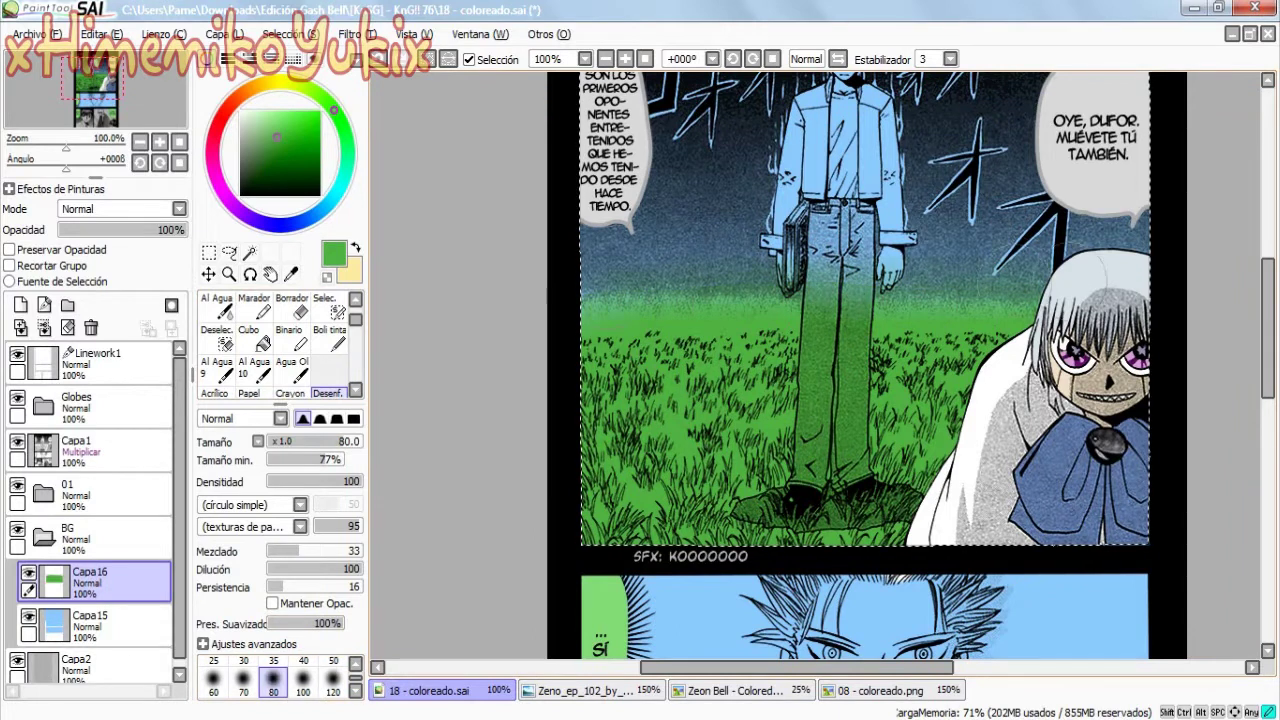
{"action": "key", "text": "ctrl+t"}
{"action": "scroll", "coordinate": [866, 365], "scroll_direction": "down", "scroll_amount": 3}
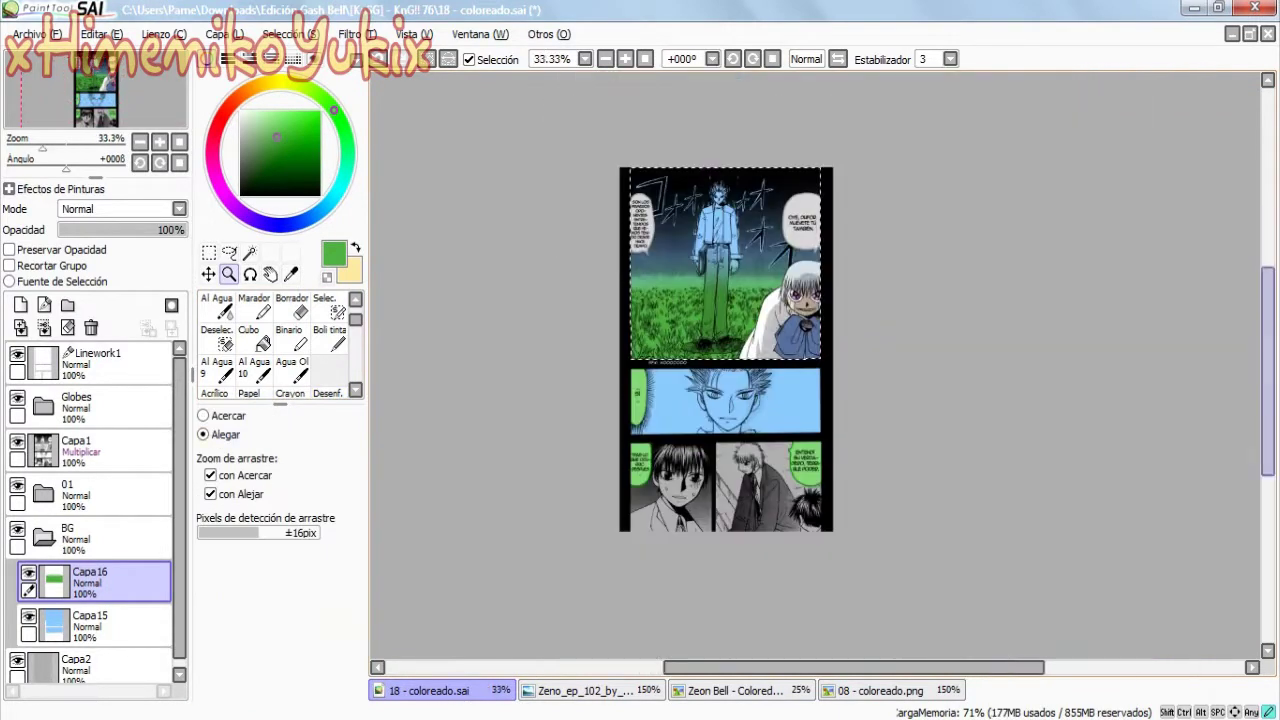
- Select the second panel's background from Capa15 and paint white-to-dark shading from left to right on a new layer
{"action": "key", "text": "Return"}
{"action": "left_click", "coordinate": [90, 620]}
{"action": "left_click", "coordinate": [725, 400]}
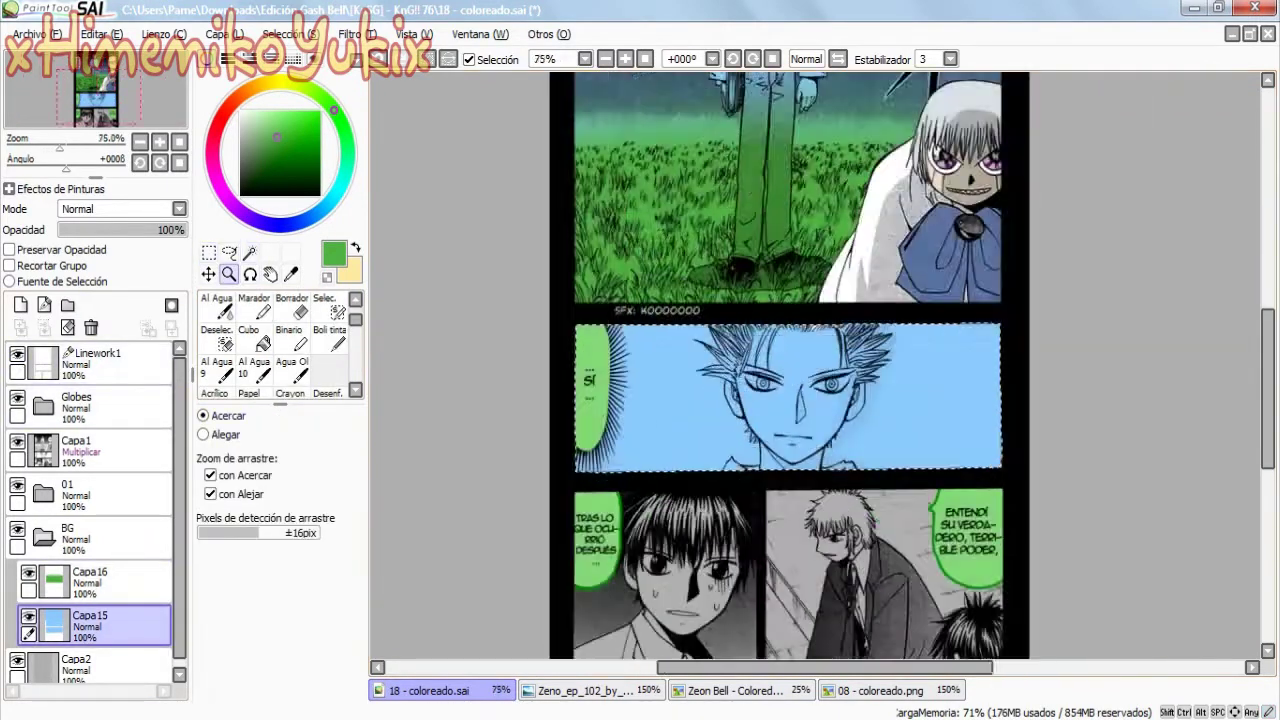
{"action": "left_click", "coordinate": [20, 305]}
{"action": "left_click", "coordinate": [327, 385]}
{"action": "mouse_move", "coordinate": [1000, 400]}
{"action": "left_mouse_down"}
{"action": "mouse_move", "coordinate": [600, 420]}
{"action": "mouse_move", "coordinate": [668, 452]}
{"action": "mouse_move", "coordinate": [760, 420]}
{"action": "mouse_move", "coordinate": [850, 420]}
{"action": "left_mouse_up"}
- Set the shading layer's blending mode to Lumi & Shade with 33% opacity and clear the selection
{"action": "left_click", "coordinate": [120, 208]}
{"action": "left_click", "coordinate": [100, 319]}
{"action": "mouse_move", "coordinate": [150, 230]}
{"action": "left_mouse_down"}
{"action": "mouse_move", "coordinate": [64, 230]}
{"action": "mouse_move", "coordinate": [101, 230]}
{"action": "left_mouse_up"}
{"action": "key", "text": "ctrl+d"}
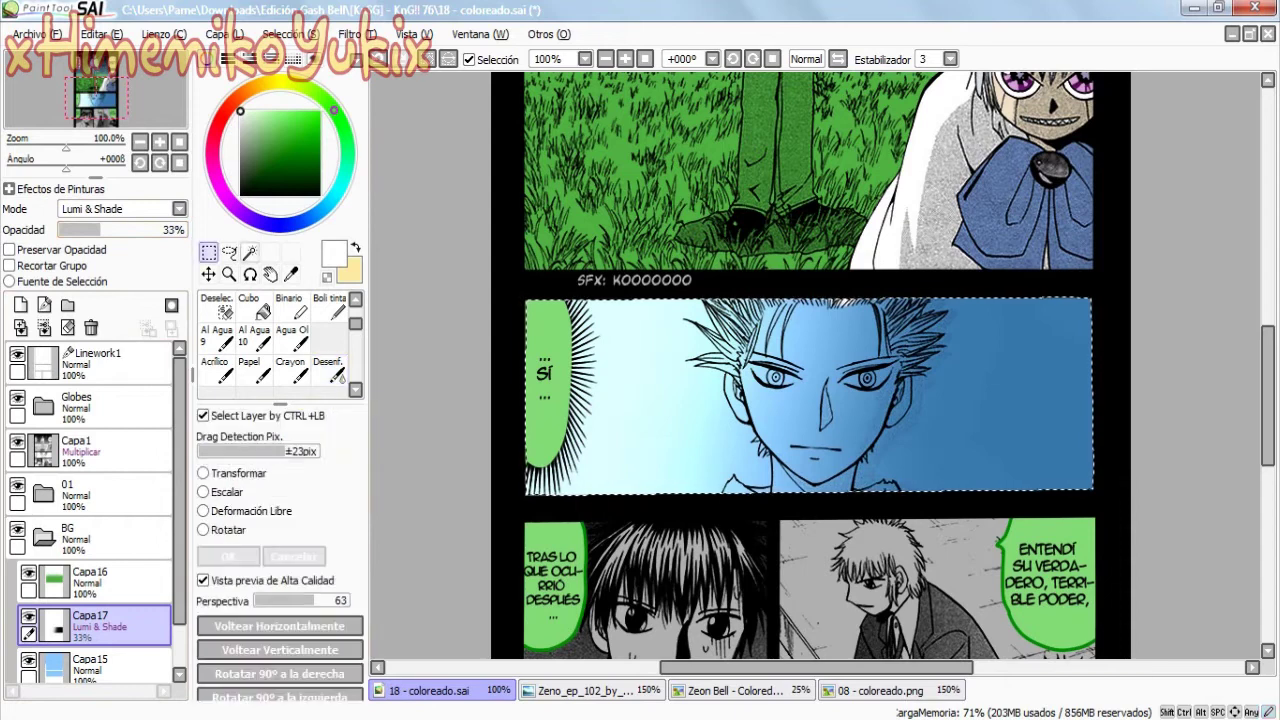
{"action": "key", "text": "ctrl+space"}
{"action": "left_click", "coordinate": [612, 376], "text": "alt"}
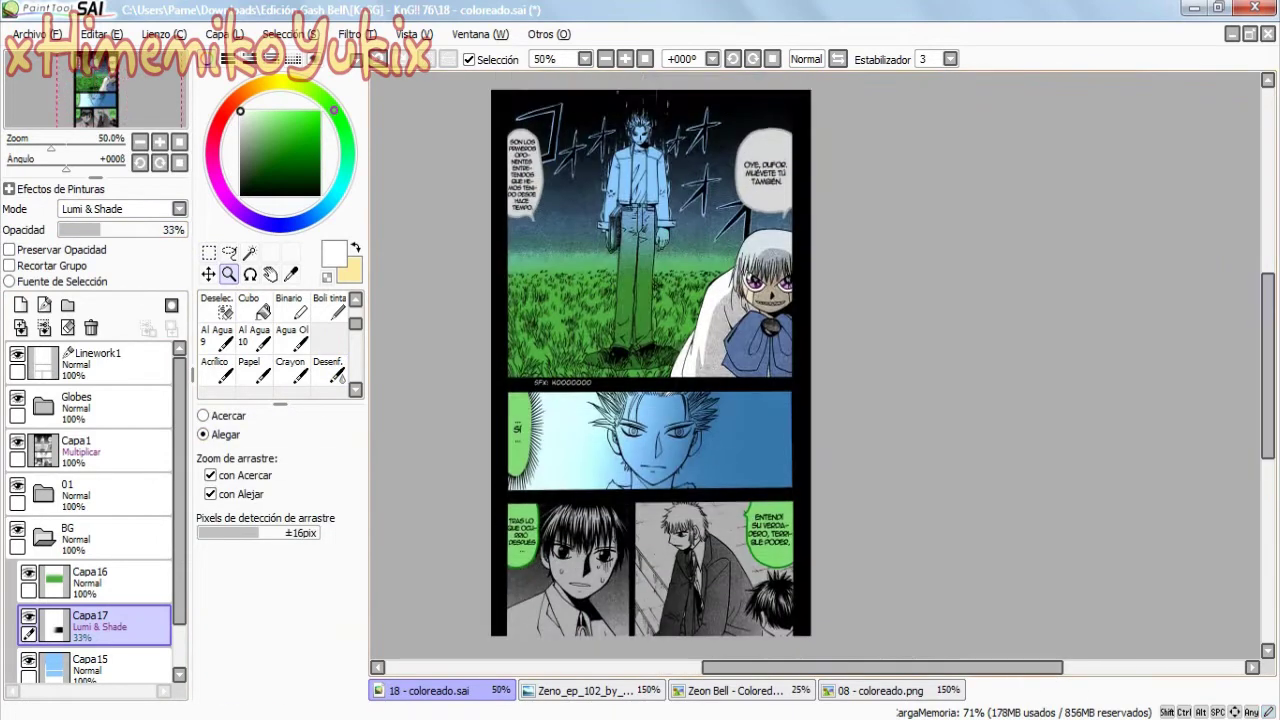
- Create a layer folder named 02 above BG for the standing figure and switch to the Zeno_ep_102 reference image
{"action": "left_click", "coordinate": [612, 376]}
{"action": "left_click", "coordinate": [43, 538]}
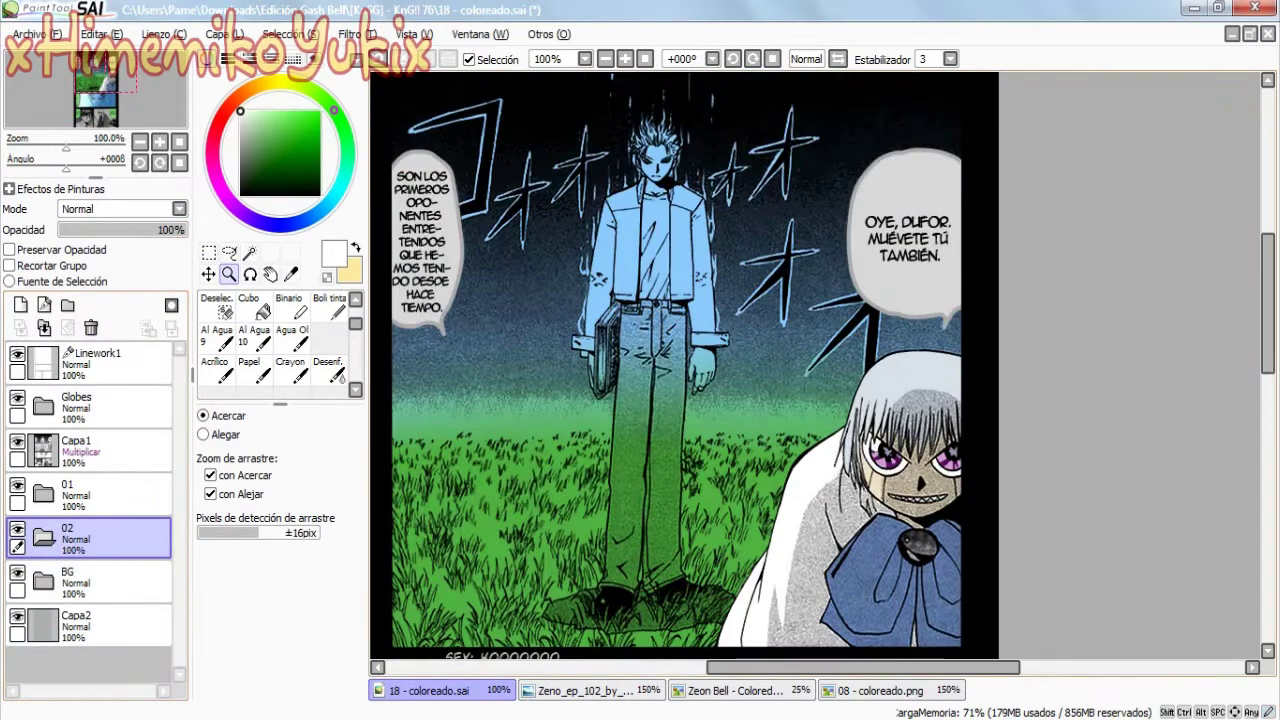
{"action": "left_click", "coordinate": [585, 690]}
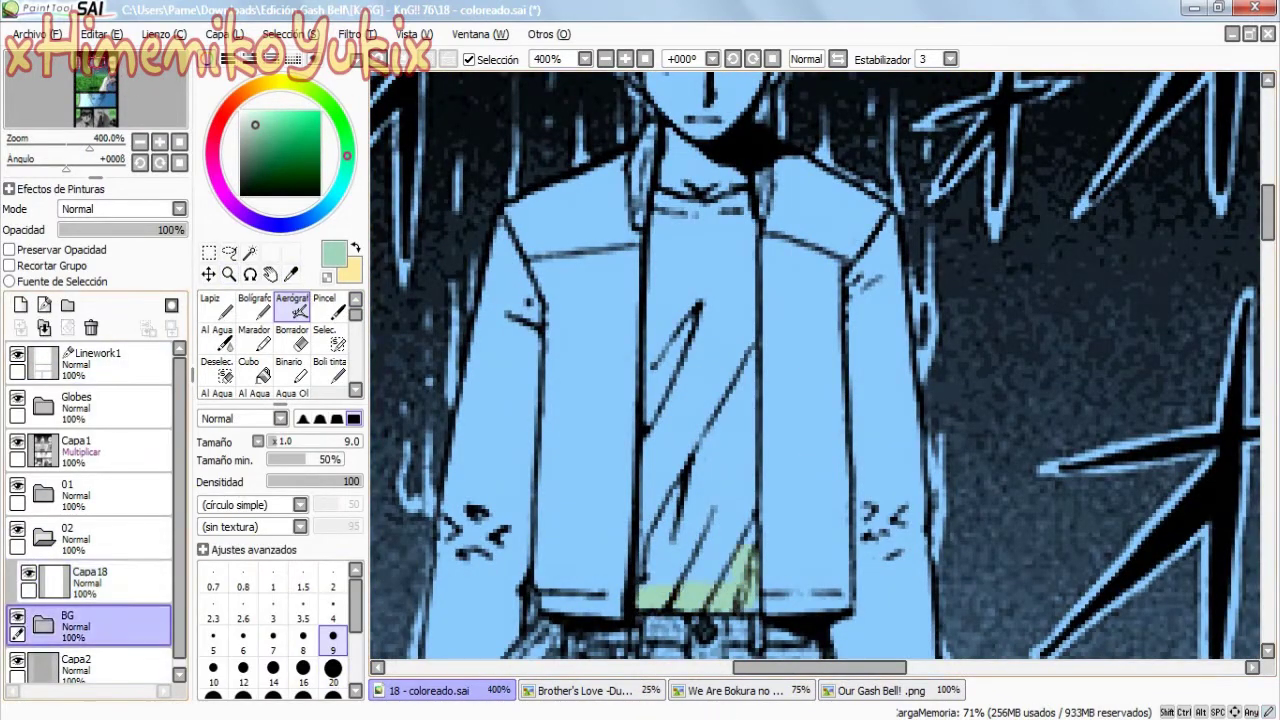
- Hide the BG folder and paint the standing figure's shirt mint green on Capa18 with the Aerógrafo at size 12
{"action": "left_click", "coordinate": [17, 617]}
{"action": "left_click", "coordinate": [243, 671]}
{"action": "left_click_drag", "start_coordinate": [652, 573], "coordinate": [669, 224]}
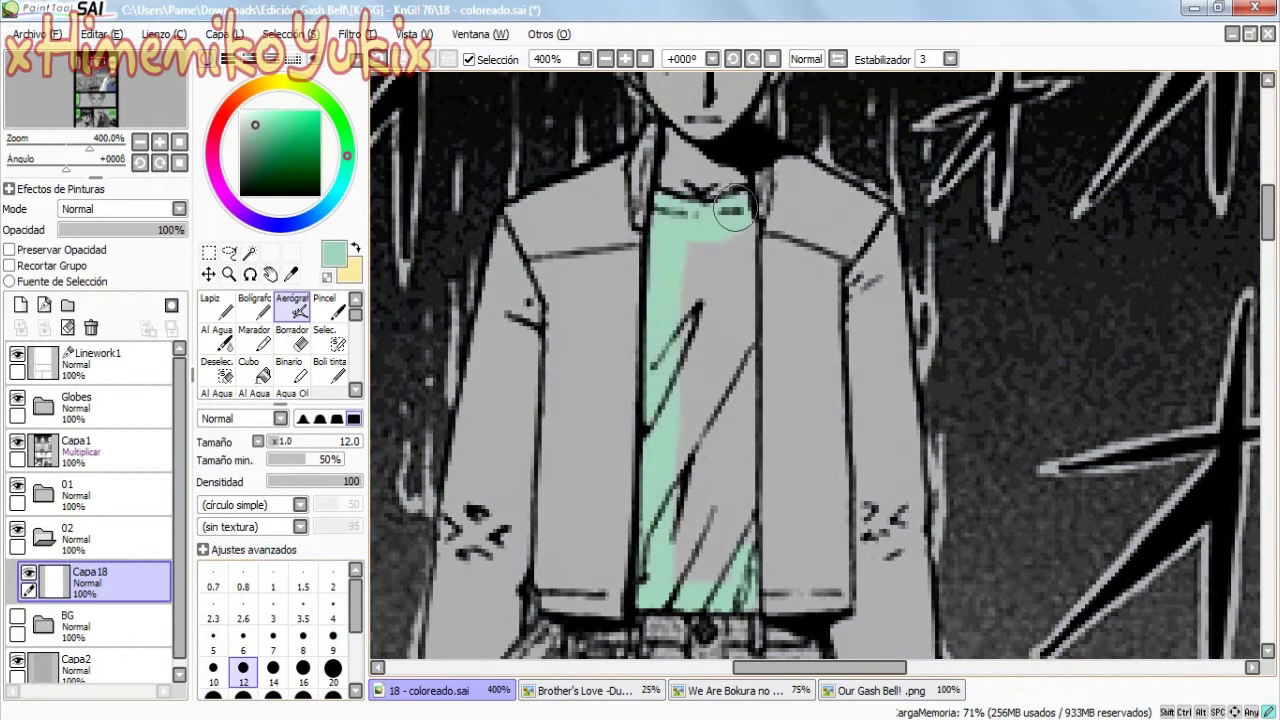
{"action": "mouse_move", "coordinate": [736, 368]}
{"action": "left_mouse_down"}
{"action": "mouse_move", "coordinate": [740, 592]}
{"action": "mouse_move", "coordinate": [690, 245]}
{"action": "left_mouse_up"}
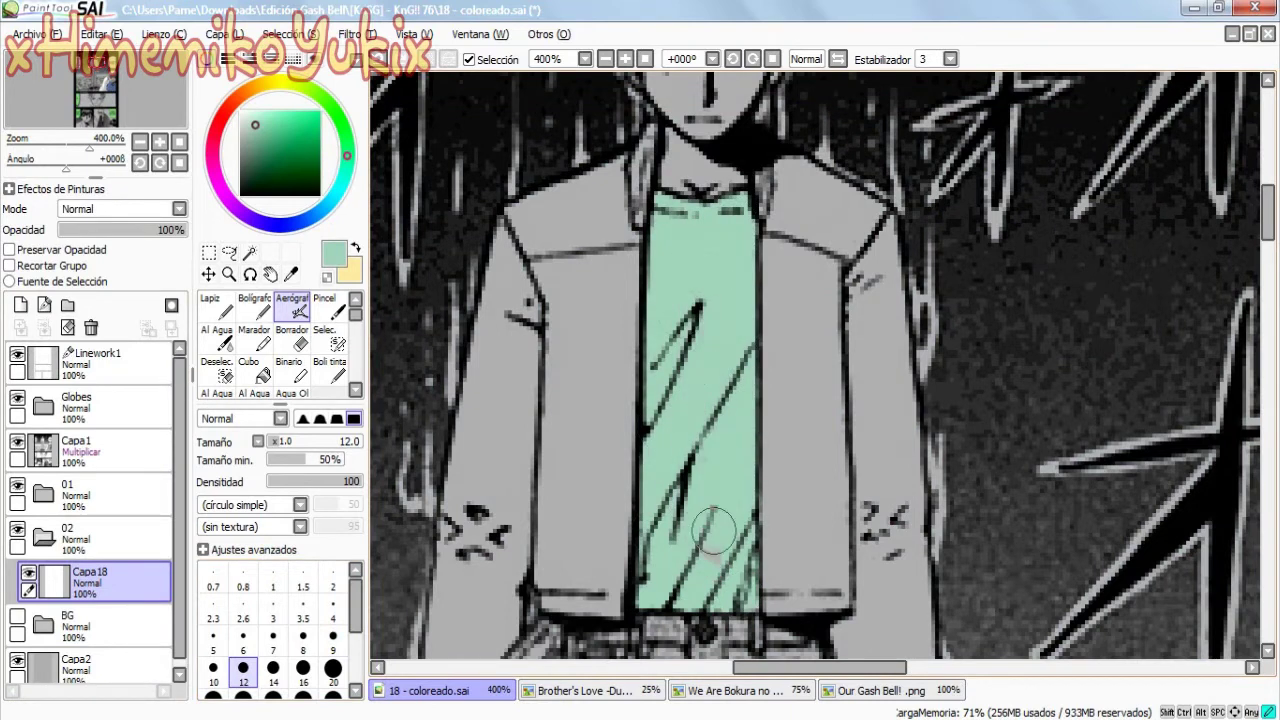
- Paint the standing figure's trousers dark blue at the waistband and the inner hem on Capa19, below the shirt layer
{"action": "scroll", "coordinate": [700, 400], "scroll_direction": "up", "scroll_amount": 3}
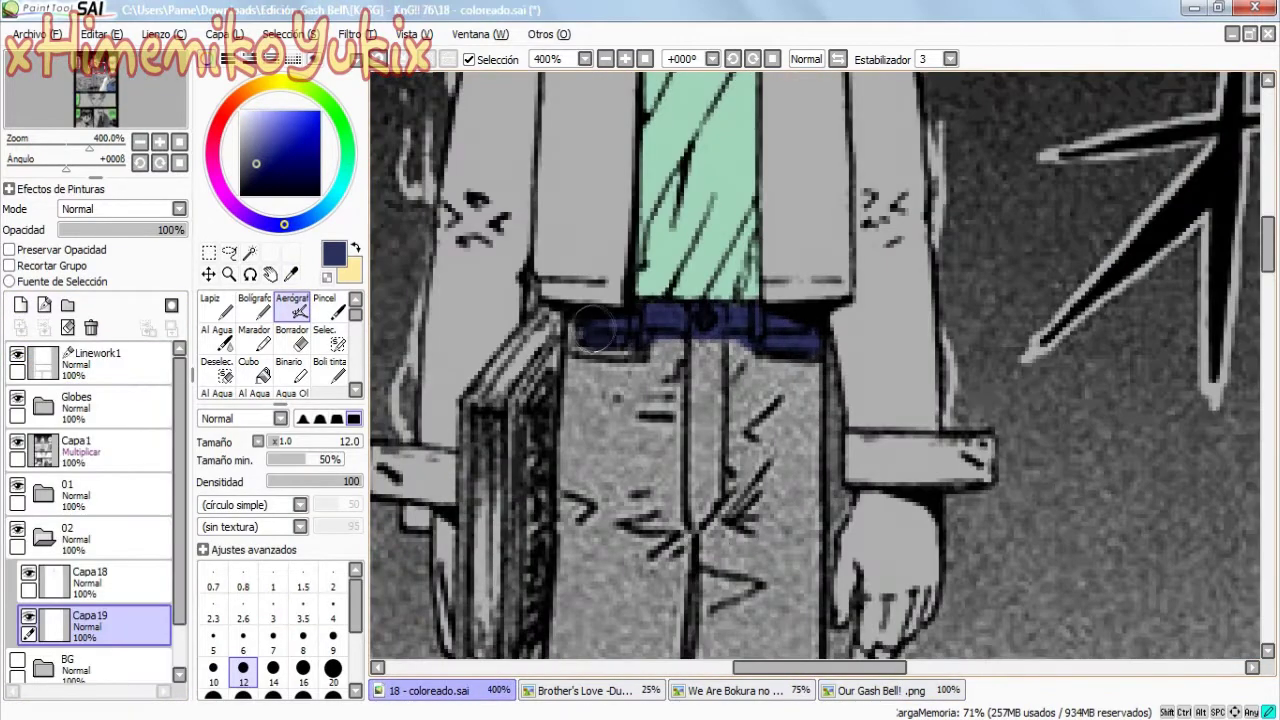
{"action": "left_click_drag", "start_coordinate": [596, 330], "coordinate": [575, 588]}
{"action": "left_click_drag", "start_coordinate": [783, 370], "coordinate": [785, 650]}
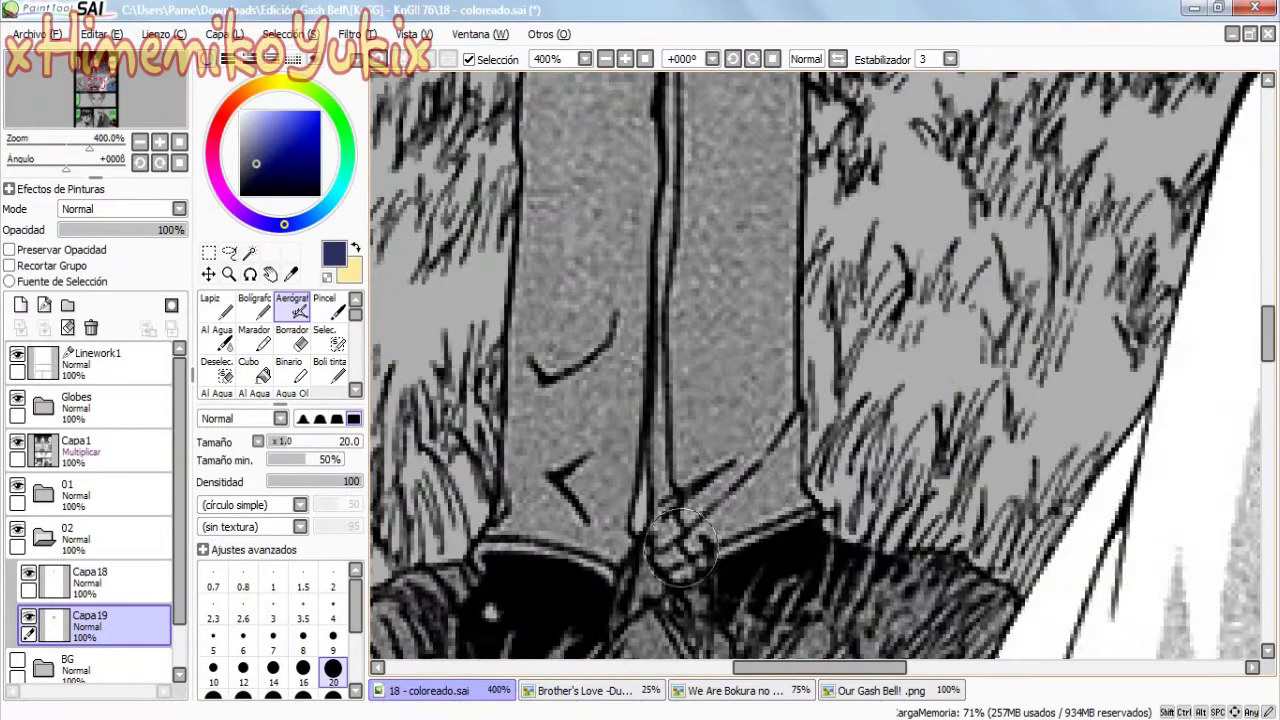
{"action": "left_click_drag", "start_coordinate": [665, 560], "coordinate": [790, 492]}
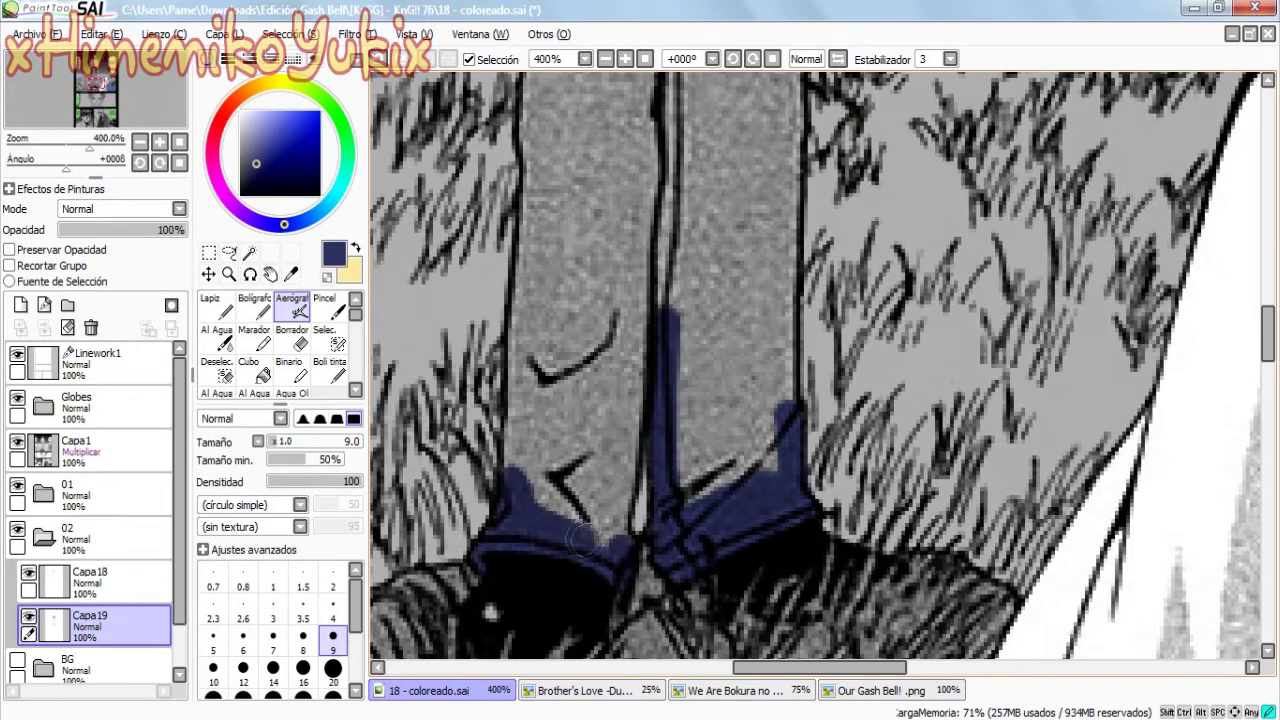
- Fill the rest of both trouser legs dark blue up to the waist with the Aerógrafo at size 20
{"action": "left_click", "coordinate": [333, 668]}
{"action": "mouse_move", "coordinate": [540, 515]}
{"action": "left_mouse_down"}
{"action": "mouse_move", "coordinate": [551, 114]}
{"action": "mouse_move", "coordinate": [607, 268]}
{"action": "mouse_move", "coordinate": [660, 90]}
{"action": "left_mouse_up"}
{"action": "mouse_move", "coordinate": [760, 480]}
{"action": "left_mouse_down"}
{"action": "mouse_move", "coordinate": [762, 230]}
{"action": "mouse_move", "coordinate": [722, 92]}
{"action": "mouse_move", "coordinate": [705, 490]}
{"action": "mouse_move", "coordinate": [785, 135]}
{"action": "left_mouse_up"}
{"action": "scroll", "coordinate": [705, 400], "scroll_direction": "up", "scroll_amount": 5}
{"action": "mouse_move", "coordinate": [560, 520]}
{"action": "left_mouse_down"}
{"action": "mouse_move", "coordinate": [563, 371]}
{"action": "mouse_move", "coordinate": [700, 491]}
{"action": "mouse_move", "coordinate": [669, 477]}
{"action": "mouse_move", "coordinate": [660, 110]}
{"action": "mouse_move", "coordinate": [740, 150]}
{"action": "left_mouse_up"}
{"action": "scroll", "coordinate": [740, 400], "scroll_direction": "up", "scroll_amount": 6}
{"action": "mouse_move", "coordinate": [750, 510]}
{"action": "left_mouse_down"}
{"action": "mouse_move", "coordinate": [747, 367]}
{"action": "mouse_move", "coordinate": [795, 345]}
{"action": "left_mouse_up"}
{"action": "mouse_move", "coordinate": [722, 300]}
{"action": "left_mouse_down"}
{"action": "mouse_move", "coordinate": [610, 460]}
{"action": "mouse_move", "coordinate": [656, 375]}
{"action": "left_mouse_up"}
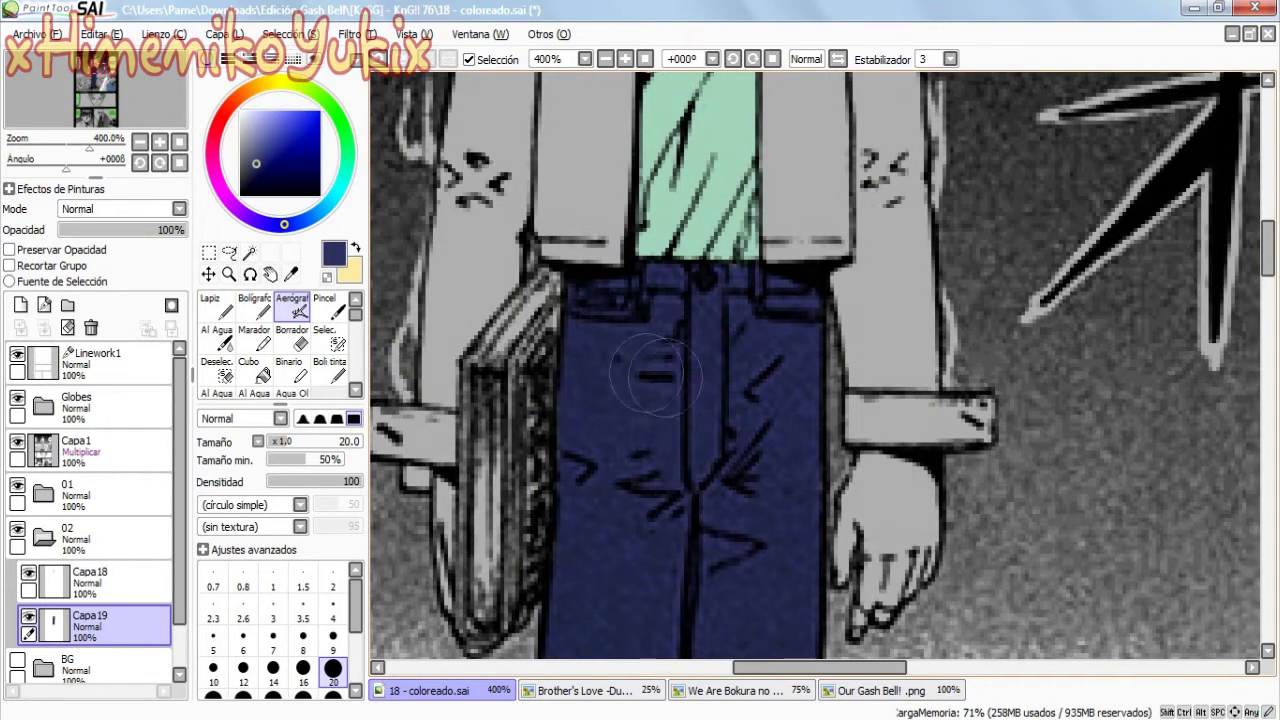
- Create layer Capa20 and try painting the belt brown at size 4 with the trousers layer Capa19 temporarily hidden
{"action": "left_click", "coordinate": [28, 616]}
{"action": "left_click", "coordinate": [20, 304]}
{"action": "left_click", "coordinate": [246, 90]}
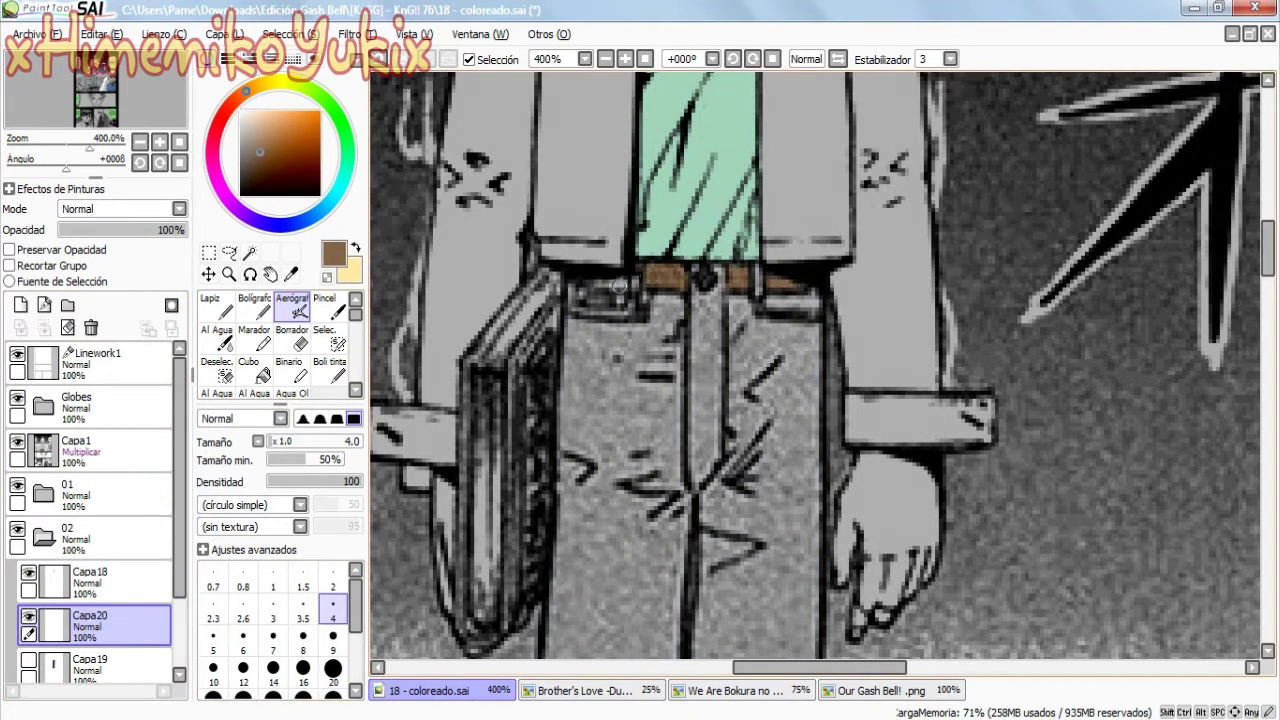
{"action": "left_click", "coordinate": [28, 659]}
{"action": "scroll", "coordinate": [90, 600], "scroll_direction": "down", "scroll_amount": 1}
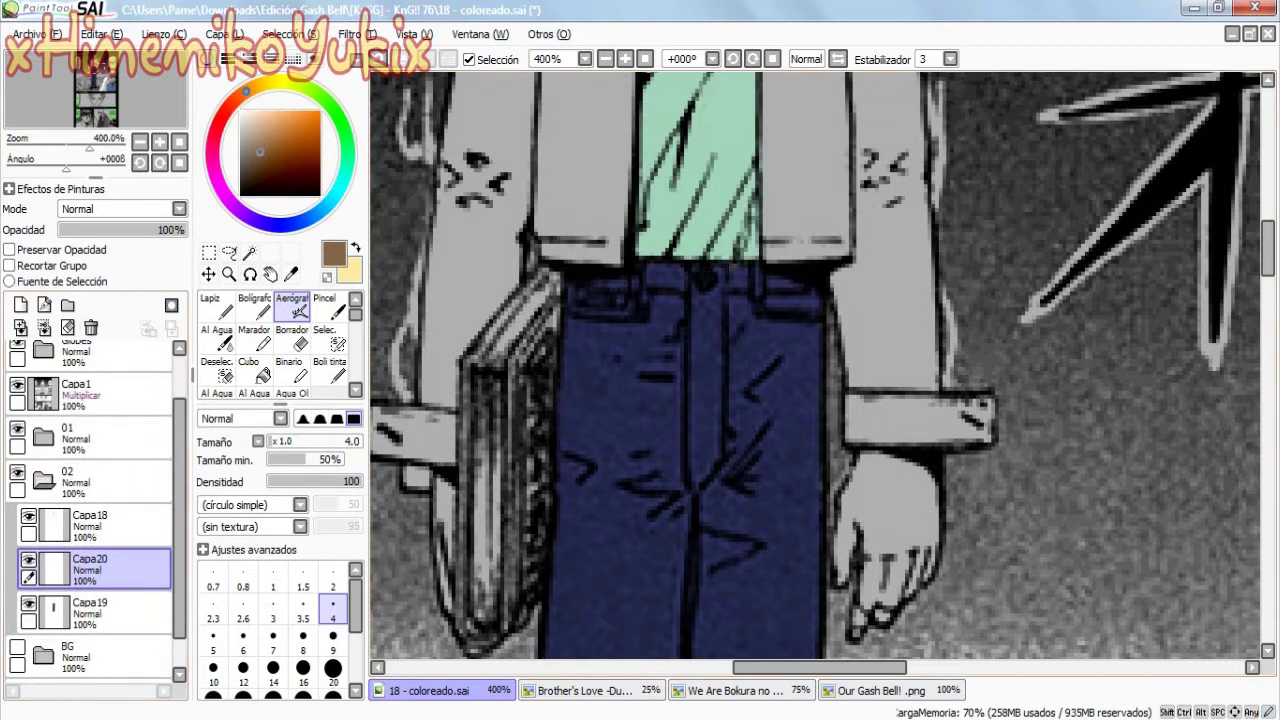
- Sample the jacket's white from the Our Gash Bell! reference image and return to the manga page
{"action": "left_click", "coordinate": [585, 690]}
{"action": "left_click", "coordinate": [870, 690]}
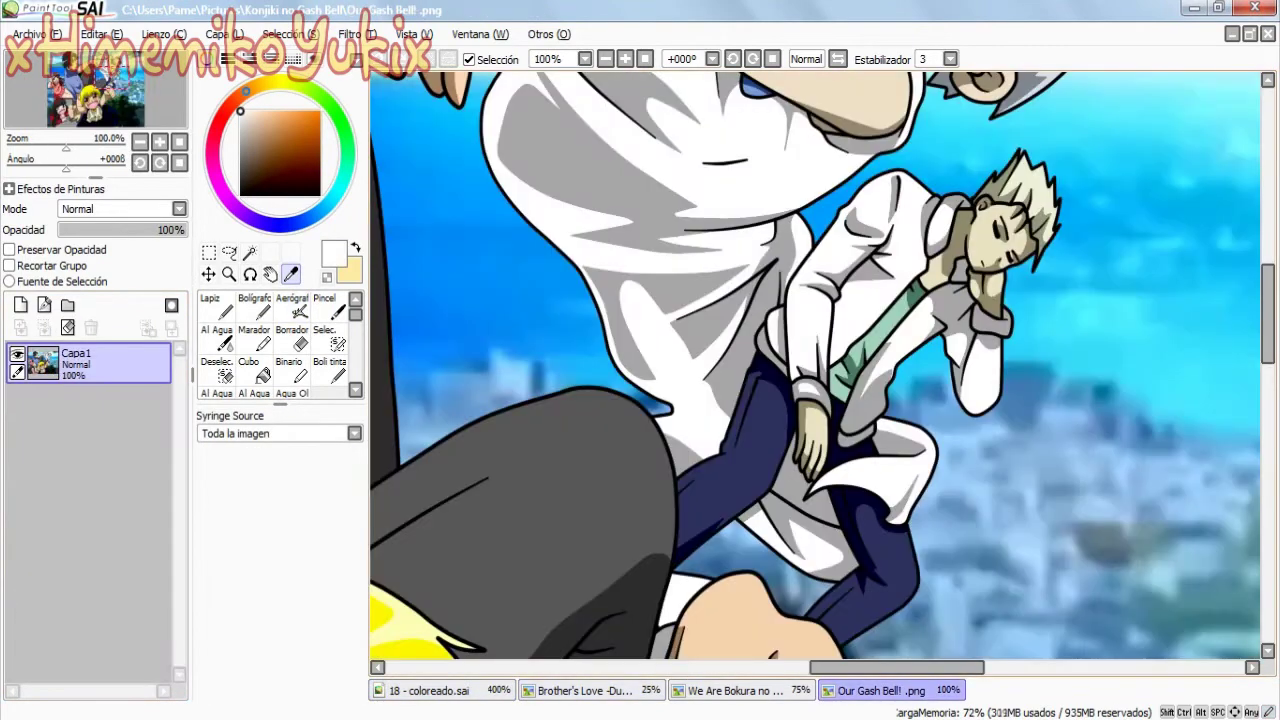
{"action": "left_click", "coordinate": [735, 690]}
{"action": "left_click", "coordinate": [430, 690]}
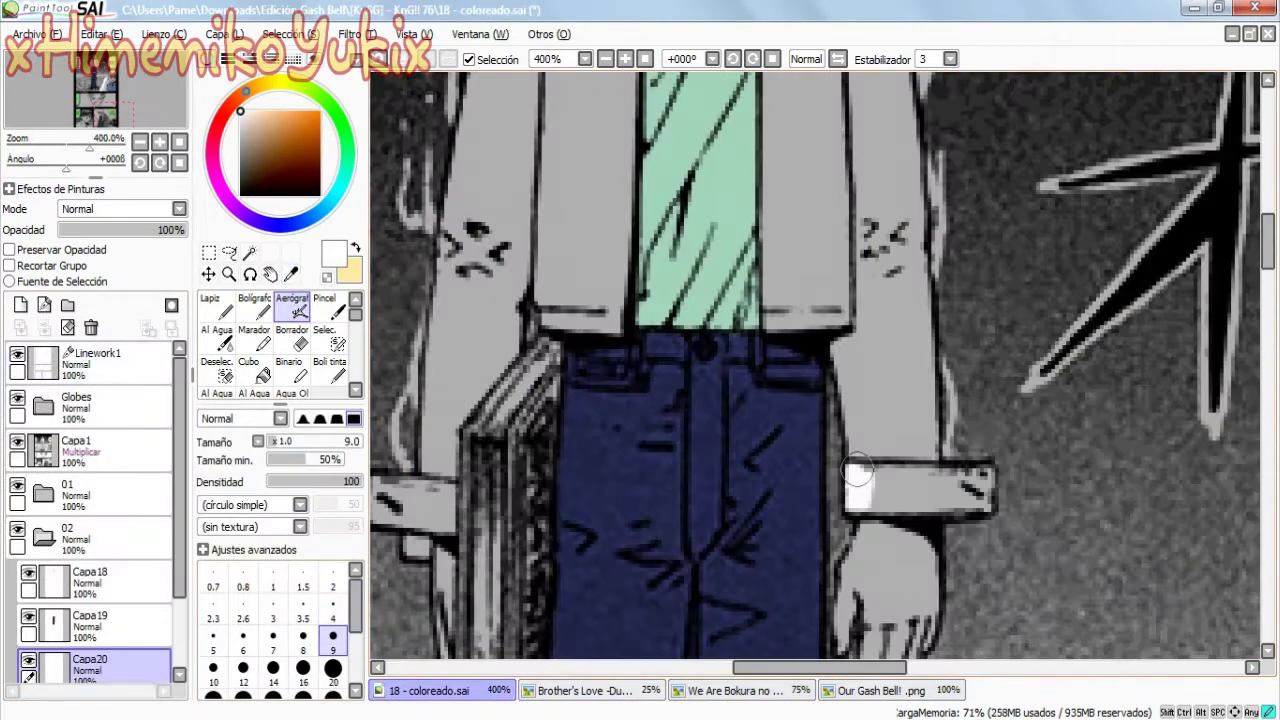
- Paint the standing figure's cuffs, sleeves and lower jacket white on Capa20 with the Aerógrafo at size 9
{"action": "left_click_drag", "start_coordinate": [846, 369], "coordinate": [840, 328]}
{"action": "scroll", "coordinate": [840, 328], "scroll_direction": "left", "scroll_amount": 2}
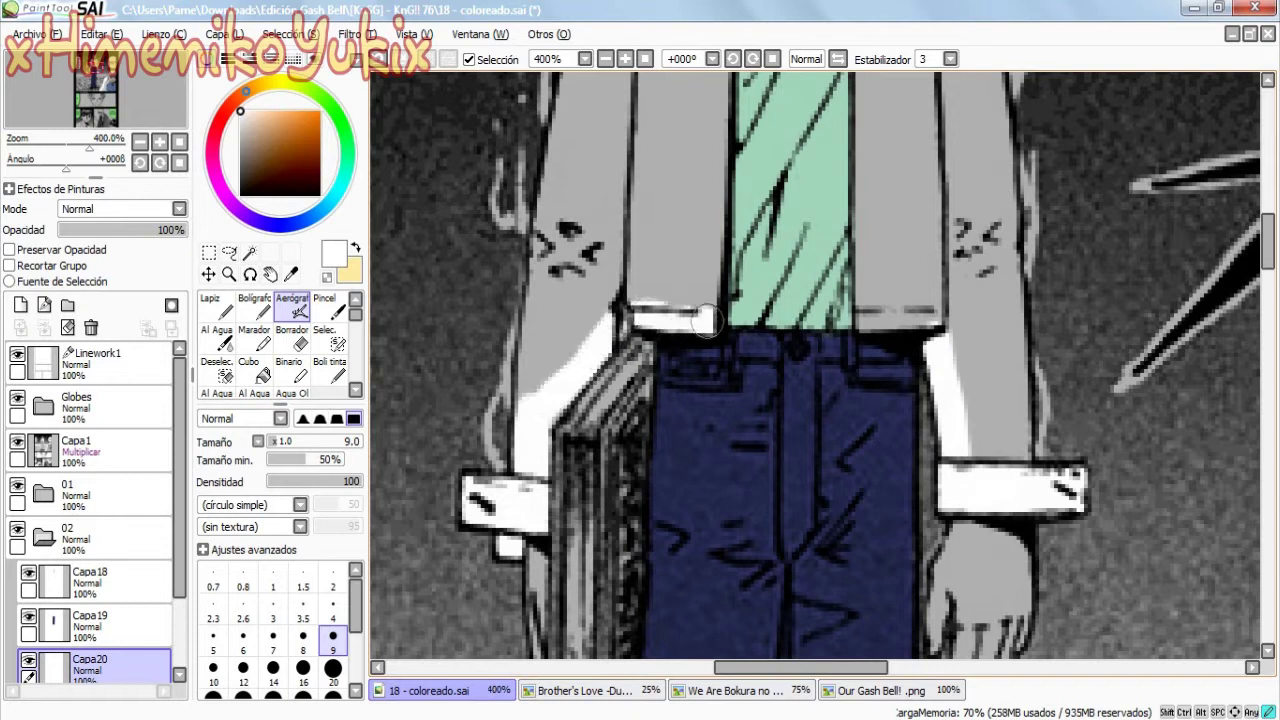
{"action": "mouse_move", "coordinate": [990, 445]}
{"action": "left_mouse_down"}
{"action": "mouse_move", "coordinate": [976, 150]}
{"action": "mouse_move", "coordinate": [952, 95]}
{"action": "mouse_move", "coordinate": [908, 305]}
{"action": "mouse_move", "coordinate": [889, 290]}
{"action": "mouse_move", "coordinate": [885, 100]}
{"action": "left_mouse_up"}
{"action": "mouse_move", "coordinate": [545, 430]}
{"action": "left_mouse_down"}
{"action": "mouse_move", "coordinate": [580, 145]}
{"action": "mouse_move", "coordinate": [598, 258]}
{"action": "mouse_move", "coordinate": [660, 78]}
{"action": "mouse_move", "coordinate": [717, 100]}
{"action": "left_mouse_up"}
{"action": "key", "text": "e"}
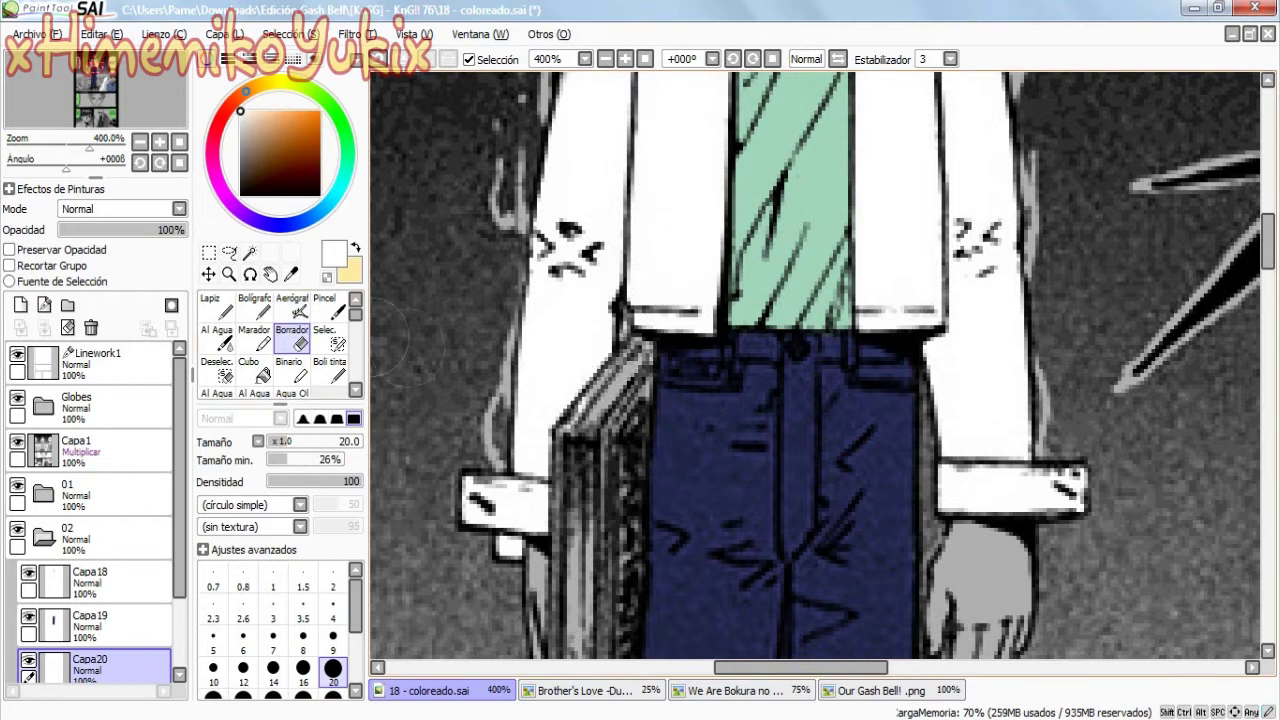
- Paint the jacket's upper front, shoulders and collar white with the Aerógrafo at size 20
{"action": "key", "text": "v"}
{"action": "scroll", "coordinate": [405, 340], "scroll_direction": "up", "scroll_amount": 5}
{"action": "mouse_move", "coordinate": [985, 380]}
{"action": "left_mouse_down"}
{"action": "mouse_move", "coordinate": [957, 243]}
{"action": "mouse_move", "coordinate": [880, 182]}
{"action": "mouse_move", "coordinate": [754, 165]}
{"action": "mouse_move", "coordinate": [638, 227]}
{"action": "mouse_move", "coordinate": [612, 292]}
{"action": "mouse_move", "coordinate": [748, 235]}
{"action": "mouse_move", "coordinate": [901, 314]}
{"action": "mouse_move", "coordinate": [852, 218]}
{"action": "mouse_move", "coordinate": [805, 189]}
{"action": "left_mouse_up"}
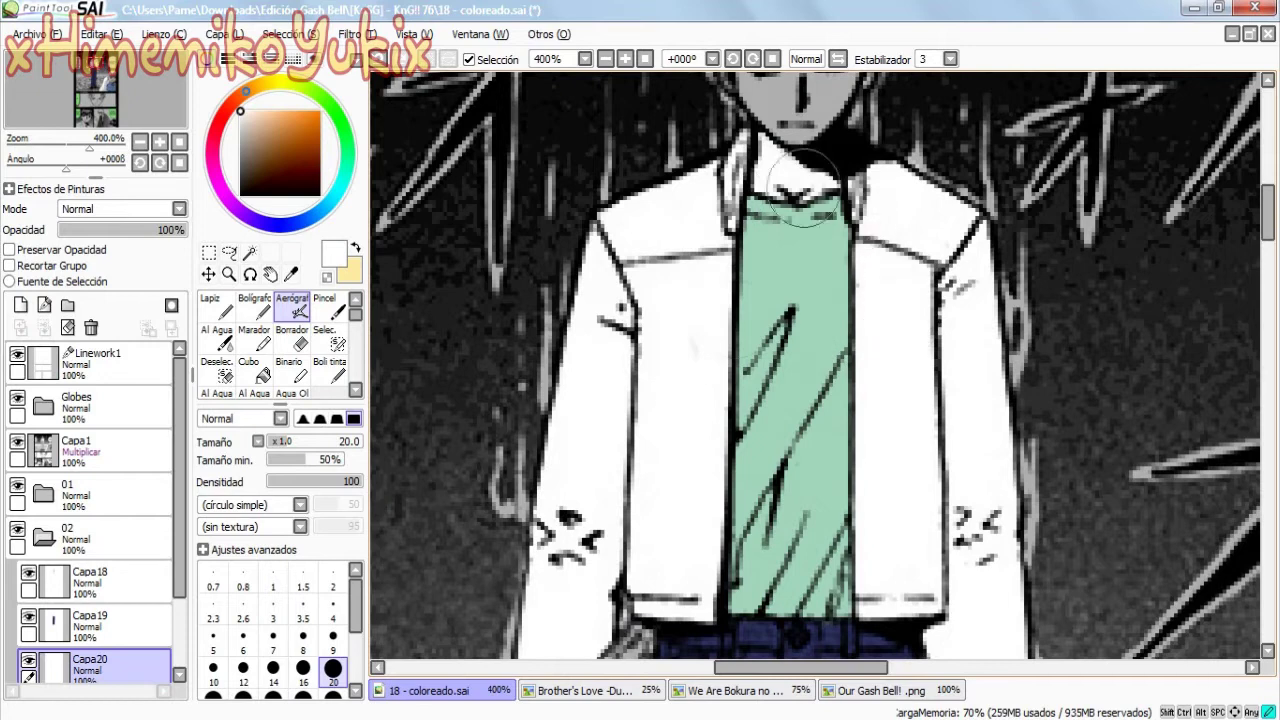
{"action": "key", "text": "e"}
- Paint the jacket collar white on both sides of the neck in the close-up face panel at size 9
{"action": "mouse_move", "coordinate": [97, 82]}
{"action": "left_mouse_down"}
{"action": "mouse_move", "coordinate": [97, 100]}
{"action": "mouse_move", "coordinate": [97, 88]}
{"action": "left_mouse_up"}
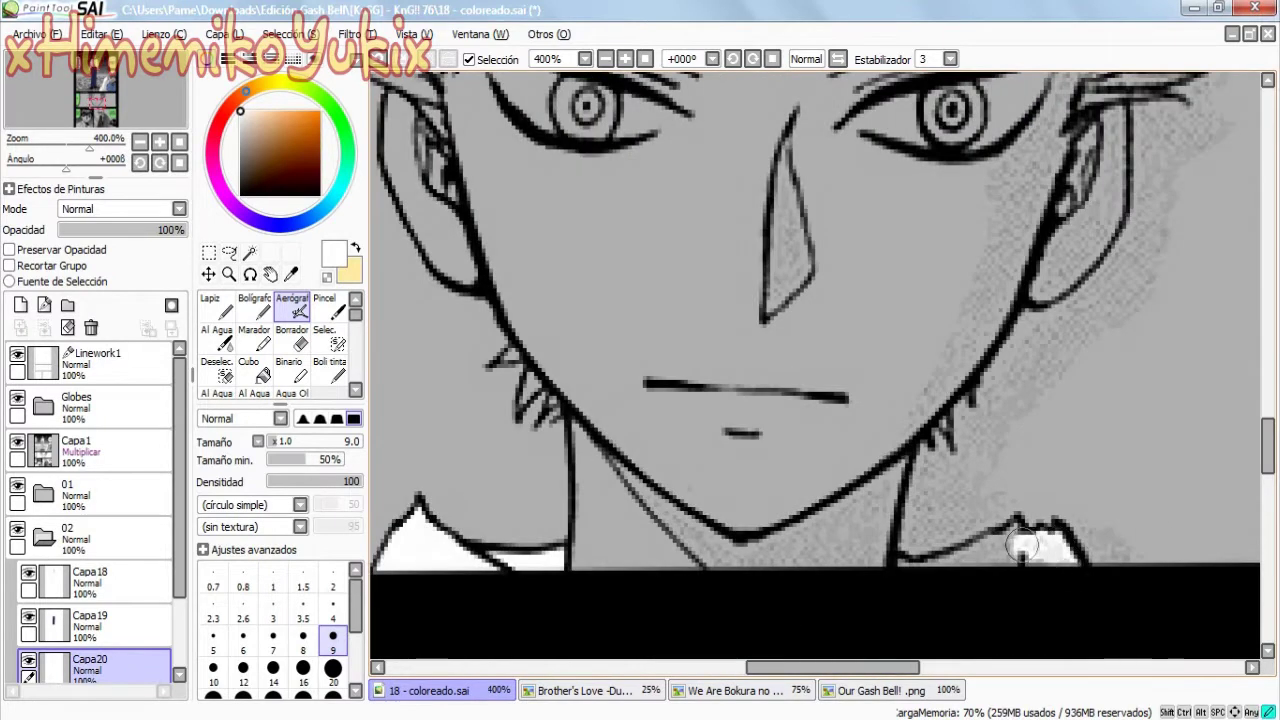
{"action": "left_click", "coordinate": [960, 580], "text": "ctrl+alt"}
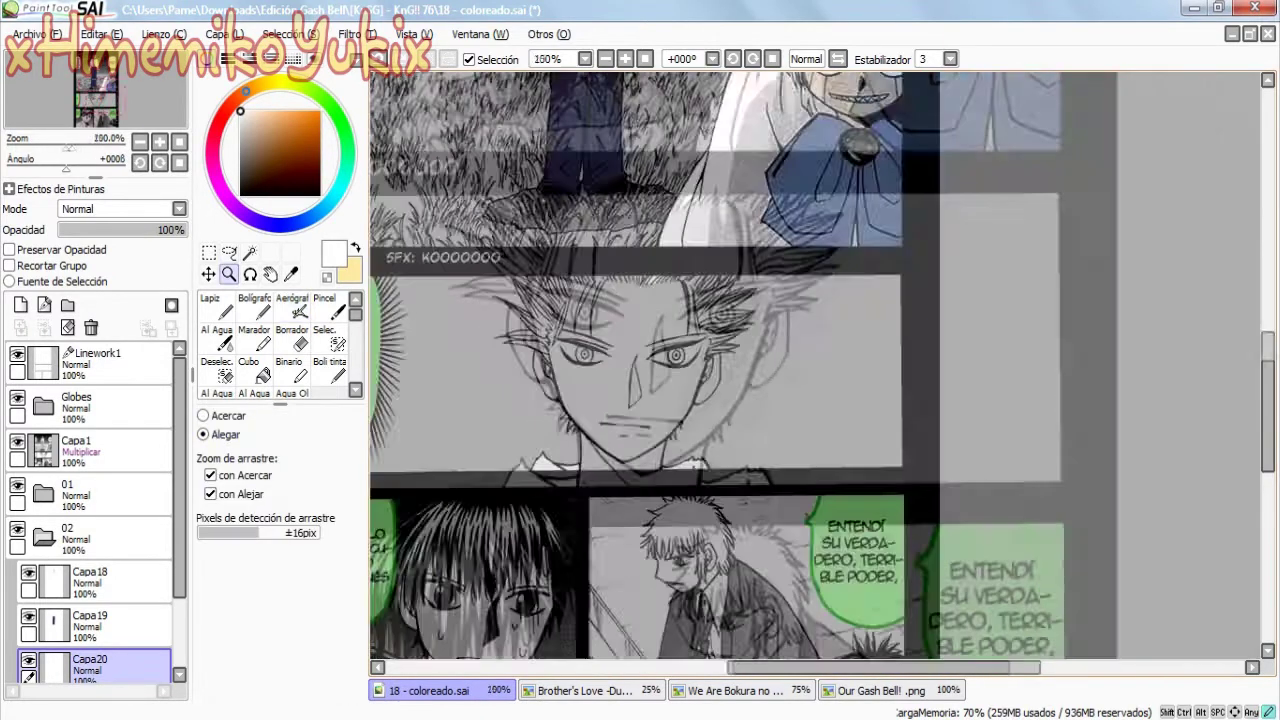
{"action": "left_click", "coordinate": [960, 580], "text": "ctrl+alt"}
{"action": "left_click", "coordinate": [90, 493]}
{"action": "left_click", "coordinate": [43, 492]}
{"action": "scroll", "coordinate": [95, 510], "scroll_direction": "down", "scroll_amount": 3}
{"action": "left_click", "coordinate": [95, 589]}
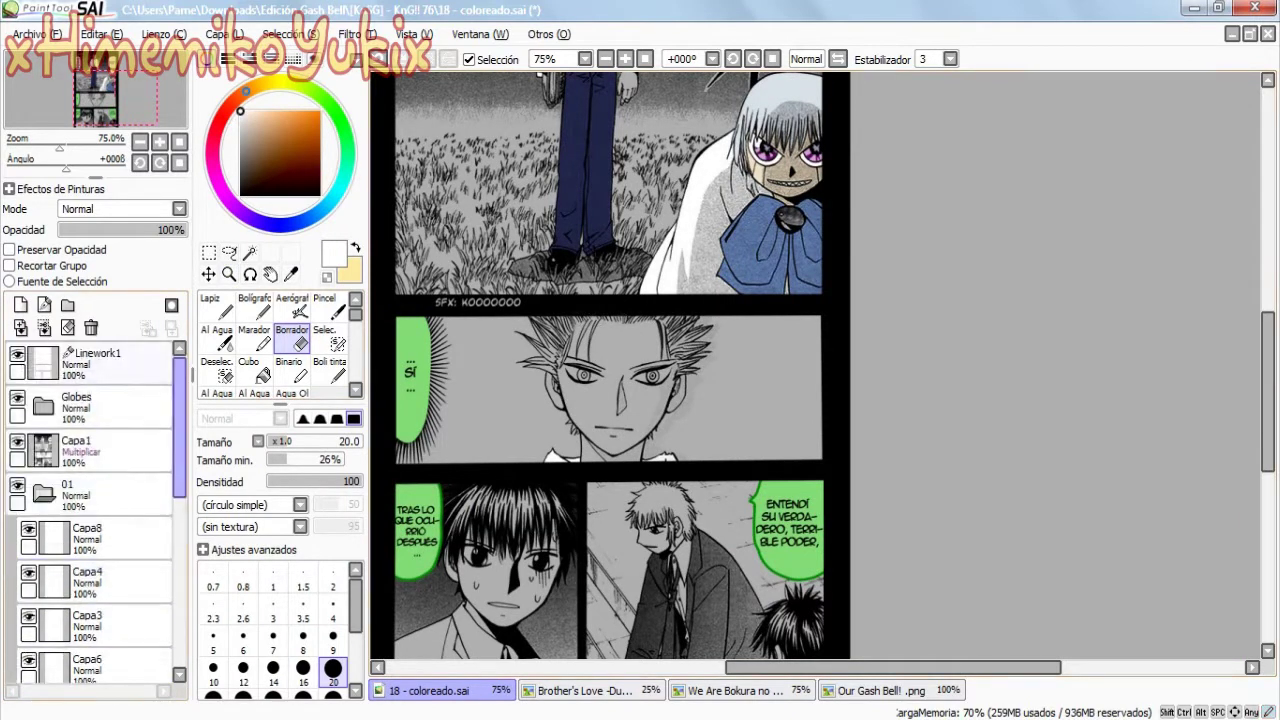
{"action": "left_click", "coordinate": [95, 576]}
{"action": "scroll", "coordinate": [610, 365], "scroll_direction": "down", "scroll_amount": 3}
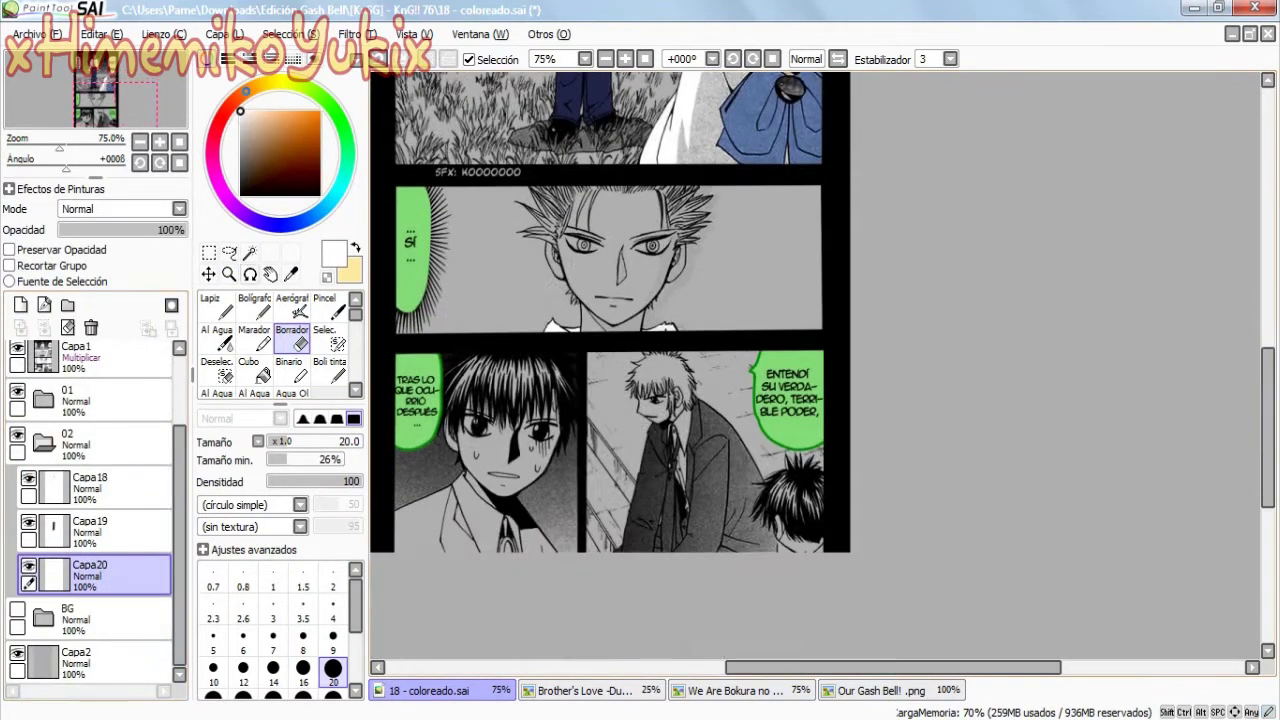
- Paint the suited man's shirt white in the last panel on Capa20 with the Aerógrafo at size 9
{"action": "key", "text": "ctrl+plus"}
{"action": "key", "text": "a"}
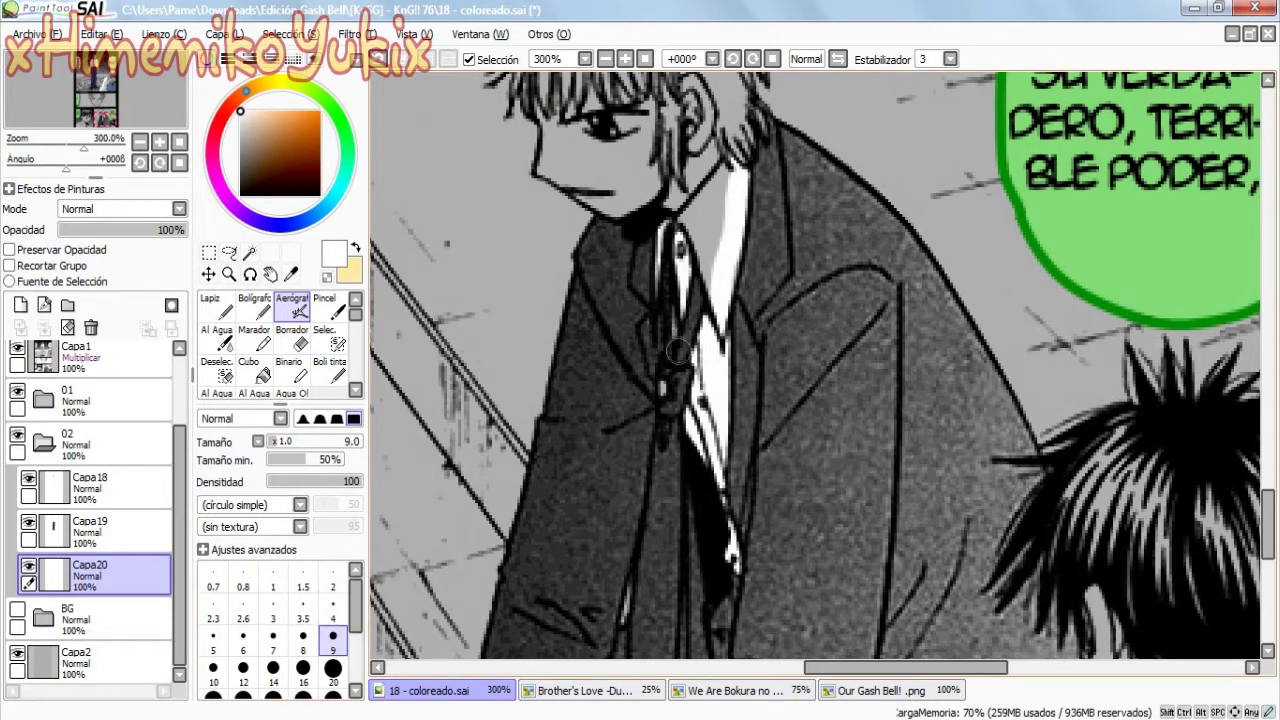
{"action": "scroll", "coordinate": [538, 549], "scroll_direction": "down", "scroll_amount": 3}
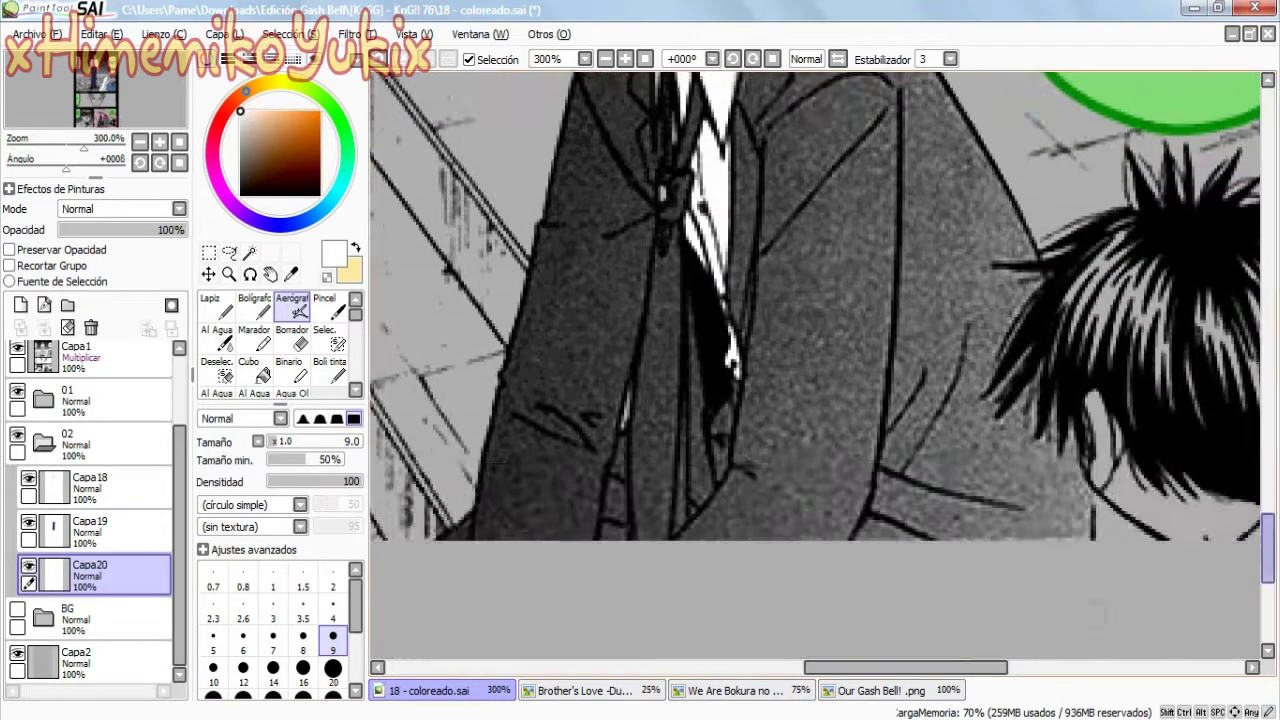
{"action": "scroll", "coordinate": [1044, 510], "scroll_direction": "right", "scroll_amount": 5}
- Paint the sweating boy's jacket and shirt collar white in the bottom-row panel with the Aerógrafo at size 20
{"action": "scroll", "coordinate": [802, 516], "scroll_direction": "left", "scroll_amount": 5}
{"action": "key", "text": "bracketright"}
{"action": "key", "text": "bracketright"}
{"action": "key", "text": "bracketright"}
{"action": "key", "text": "bracketright"}
{"action": "key", "text": "bracketright"}
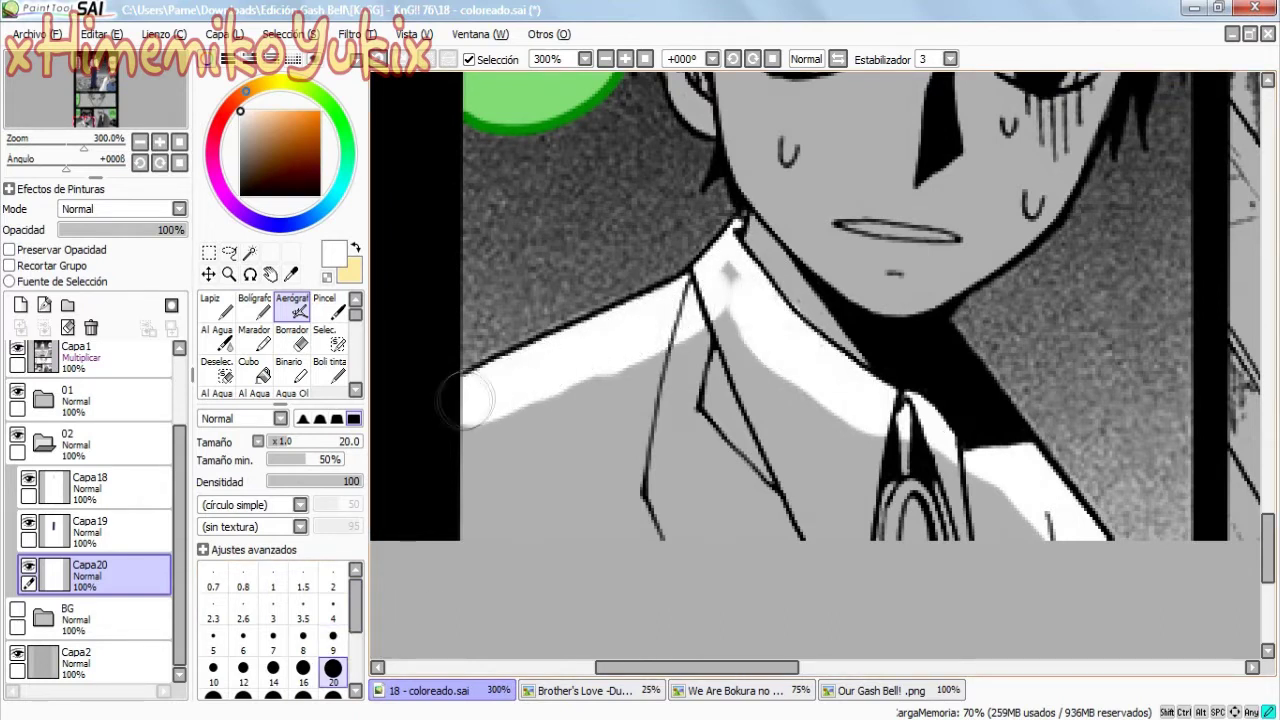
{"action": "mouse_move", "coordinate": [1047, 540]}
{"action": "left_mouse_down"}
{"action": "mouse_move", "coordinate": [968, 498]}
{"action": "mouse_move", "coordinate": [1002, 490]}
{"action": "mouse_move", "coordinate": [681, 535]}
{"action": "mouse_move", "coordinate": [530, 402]}
{"action": "mouse_move", "coordinate": [810, 412]}
{"action": "mouse_move", "coordinate": [875, 500]}
{"action": "mouse_move", "coordinate": [518, 485]}
{"action": "mouse_move", "coordinate": [767, 401]}
{"action": "left_mouse_up"}
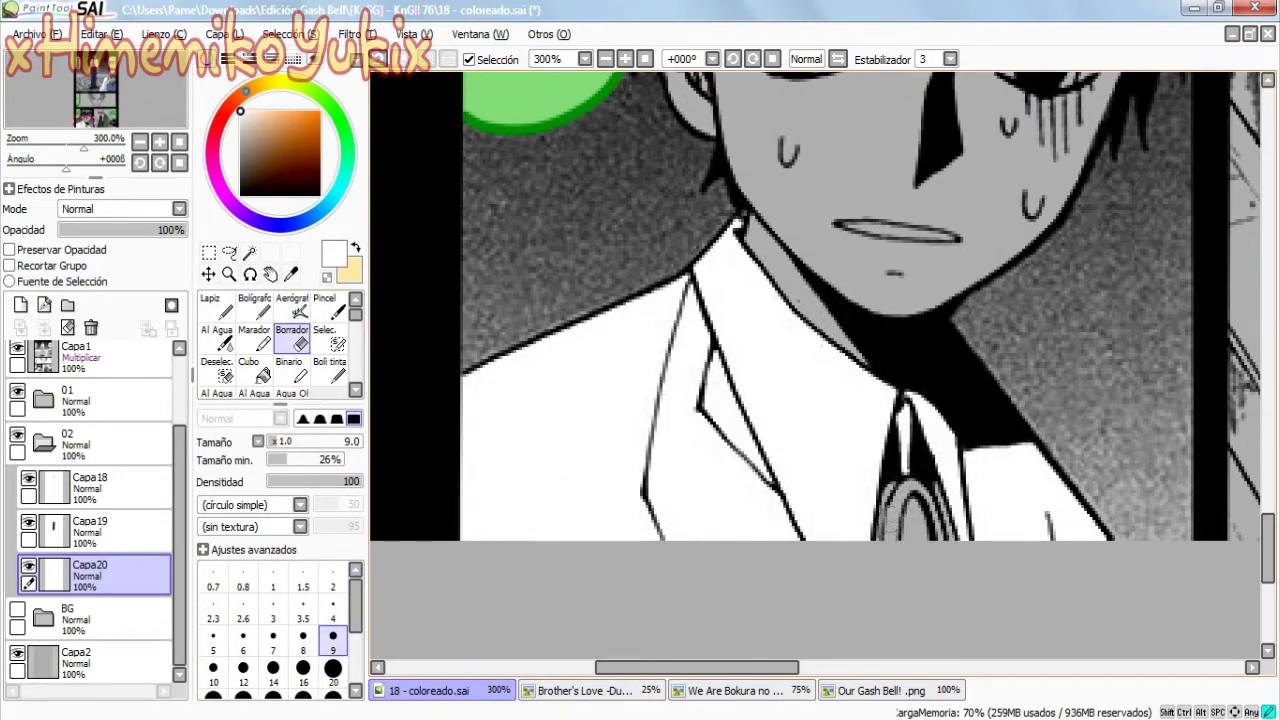
- Fill the sweating boy's mouth white with the Aerógrafo at size 4 and tidy the edges with the eraser
{"action": "key", "text": "v"}
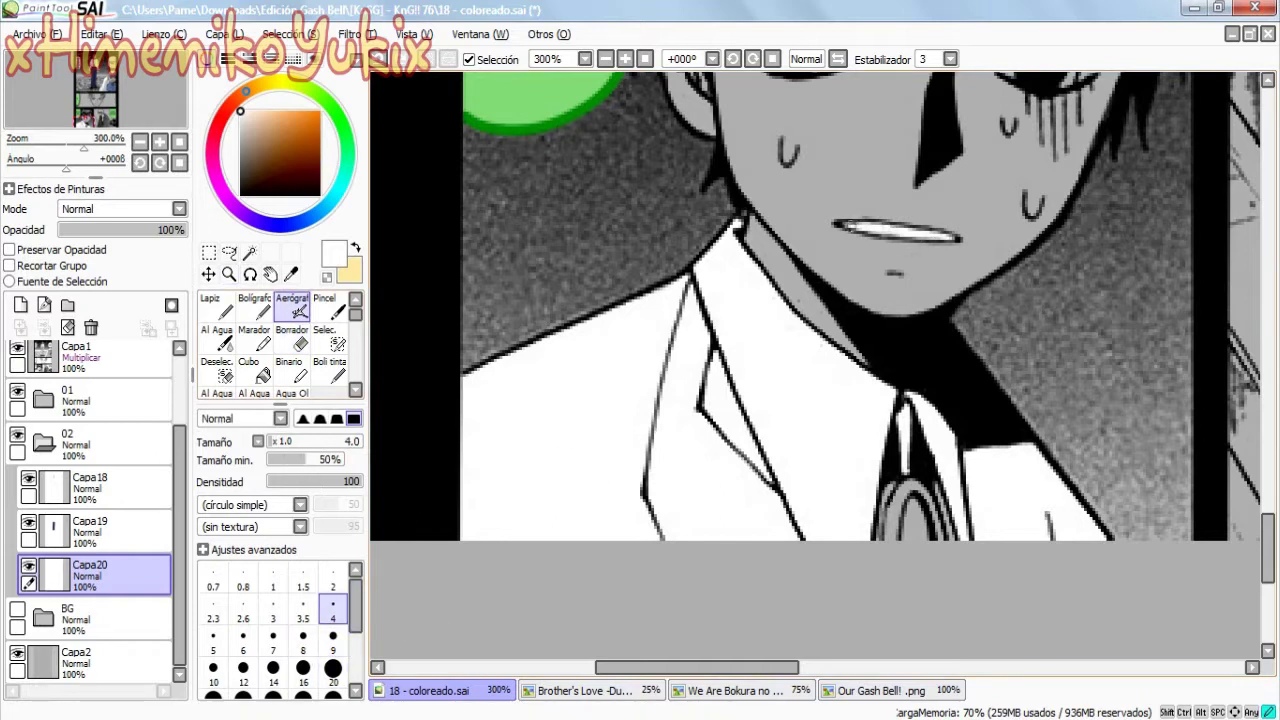
{"action": "key", "text": "e"}
{"action": "left_click_drag", "start_coordinate": [884, 254], "coordinate": [470, 520]}
{"action": "left_click", "coordinate": [700, 400], "text": "ctrl+alt"}
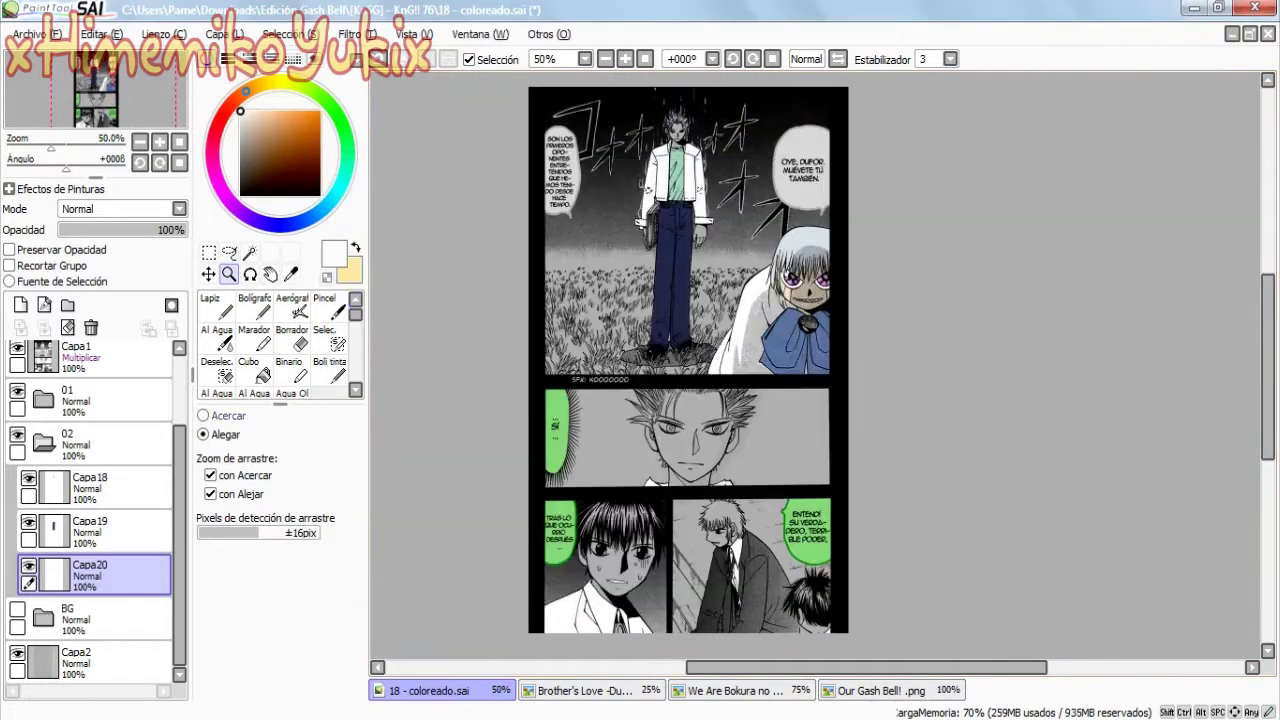
- Sample the pale beige skin colour from the coloured reference images and return to the manga page
{"action": "left_click", "coordinate": [675, 190]}
{"action": "left_click", "coordinate": [880, 690]}
{"action": "left_click", "coordinate": [290, 274]}
{"action": "left_click", "coordinate": [986, 286]}
{"action": "left_click", "coordinate": [585, 690]}
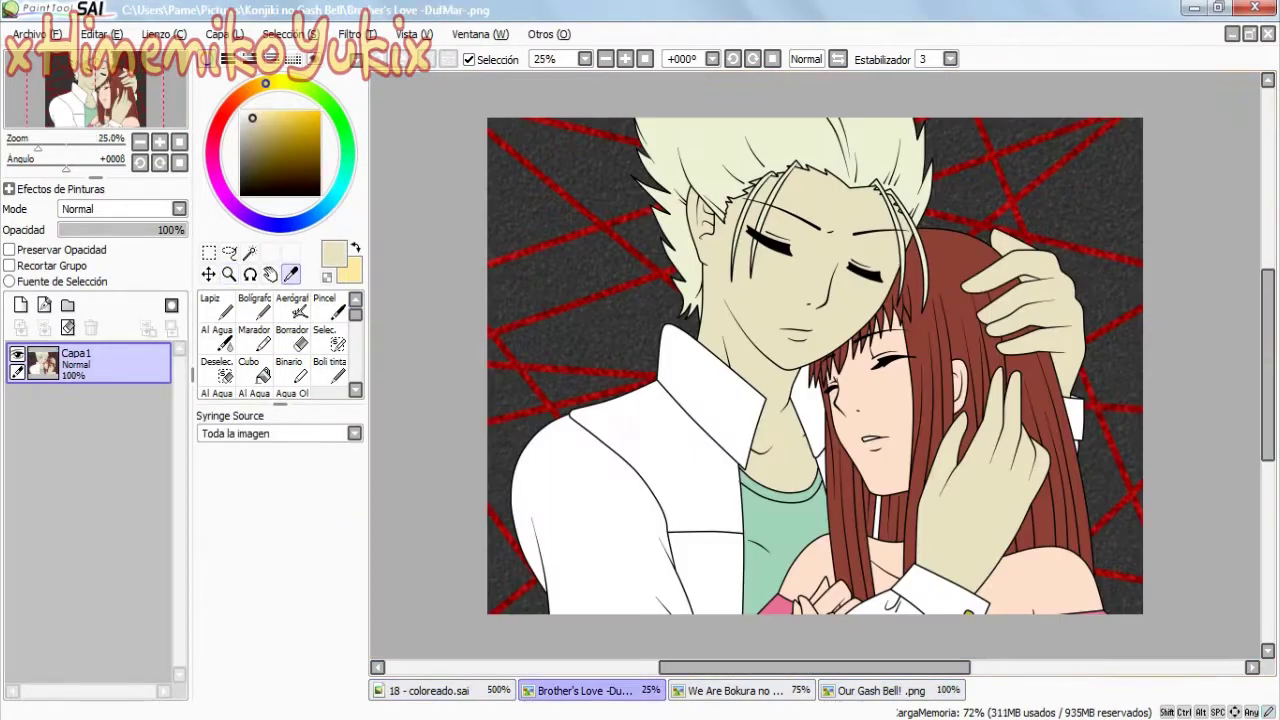
{"action": "left_click", "coordinate": [430, 690]}
- Paint the standing figure's face and neck pale beige on Capa21 with the Aerógrafo at size 9
{"action": "left_click", "coordinate": [292, 310]}
{"action": "left_click", "coordinate": [90, 615]}
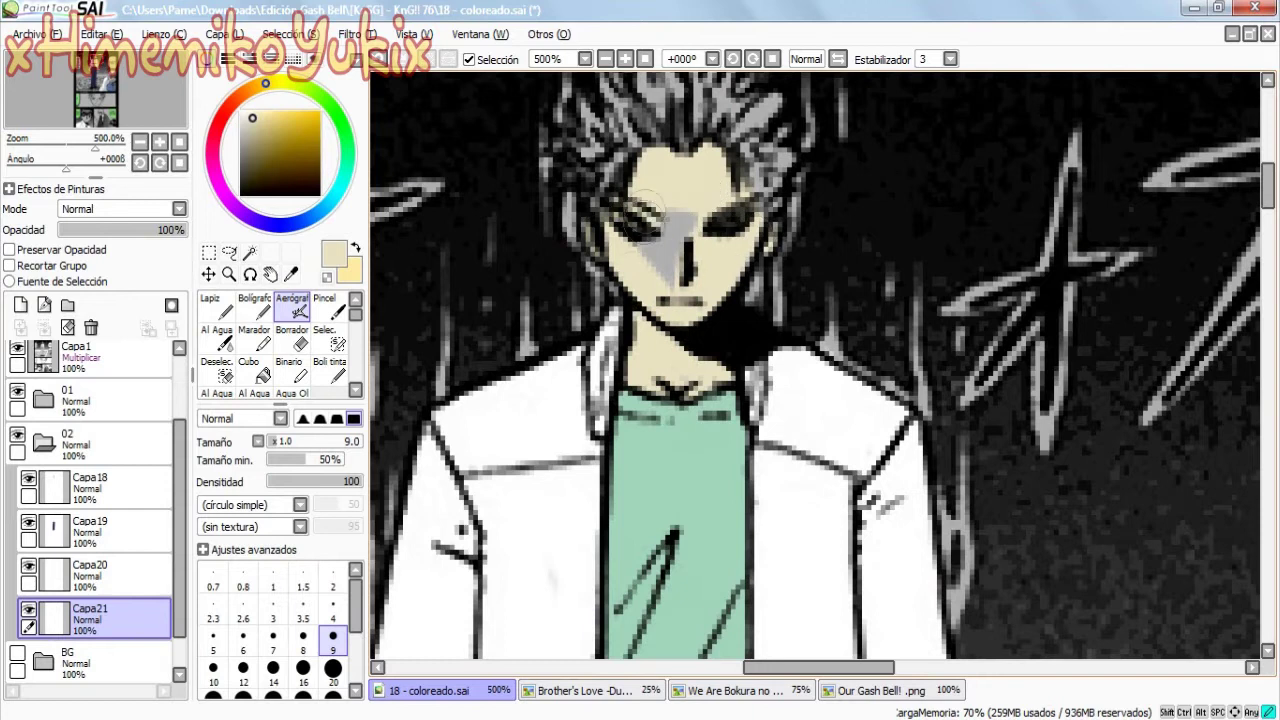
{"action": "scroll", "coordinate": [950, 440], "scroll_direction": "down", "scroll_amount": 5}
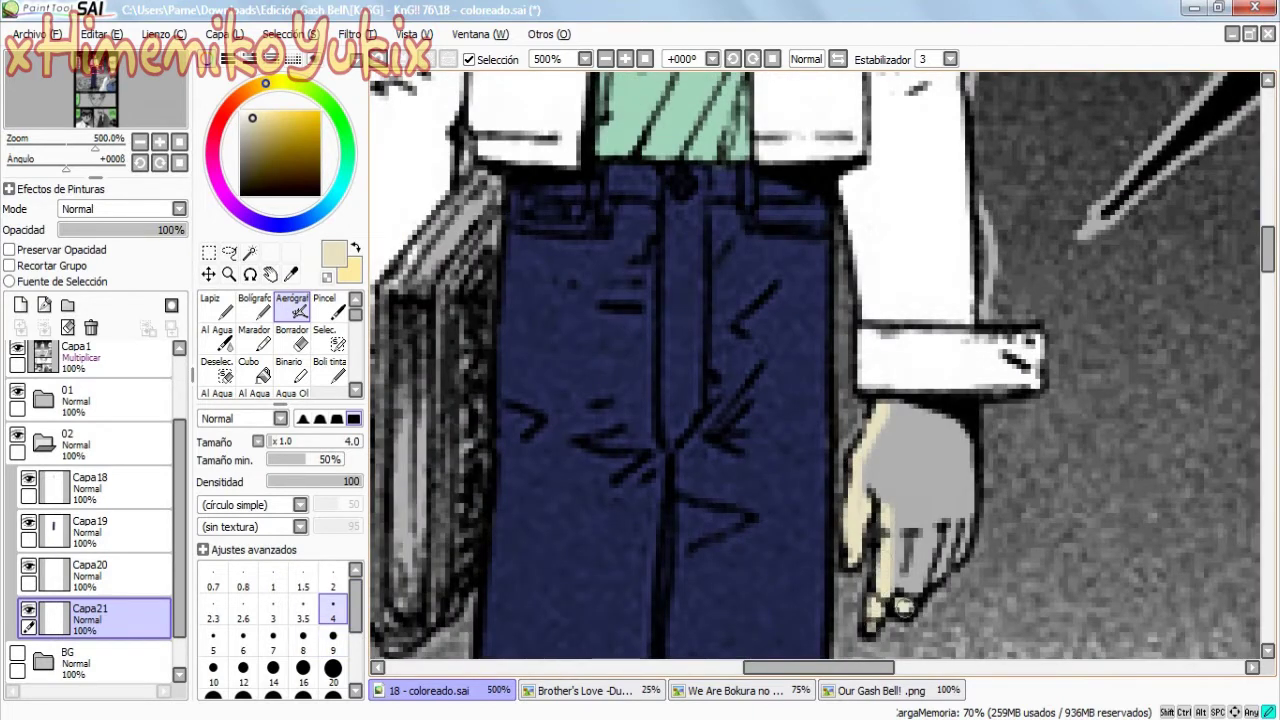
- Paint the standing figure's hands pale beige on Capa21 with the Aerógrafo at sizes 4 and 9
{"action": "mouse_move", "coordinate": [900, 548]}
{"action": "left_mouse_down"}
{"action": "mouse_move", "coordinate": [866, 501]}
{"action": "mouse_move", "coordinate": [891, 413]}
{"action": "mouse_move", "coordinate": [948, 465]}
{"action": "mouse_move", "coordinate": [918, 561]}
{"action": "mouse_move", "coordinate": [930, 460]}
{"action": "left_mouse_up"}
{"action": "scroll", "coordinate": [903, 566], "scroll_direction": "left", "scroll_amount": 3}
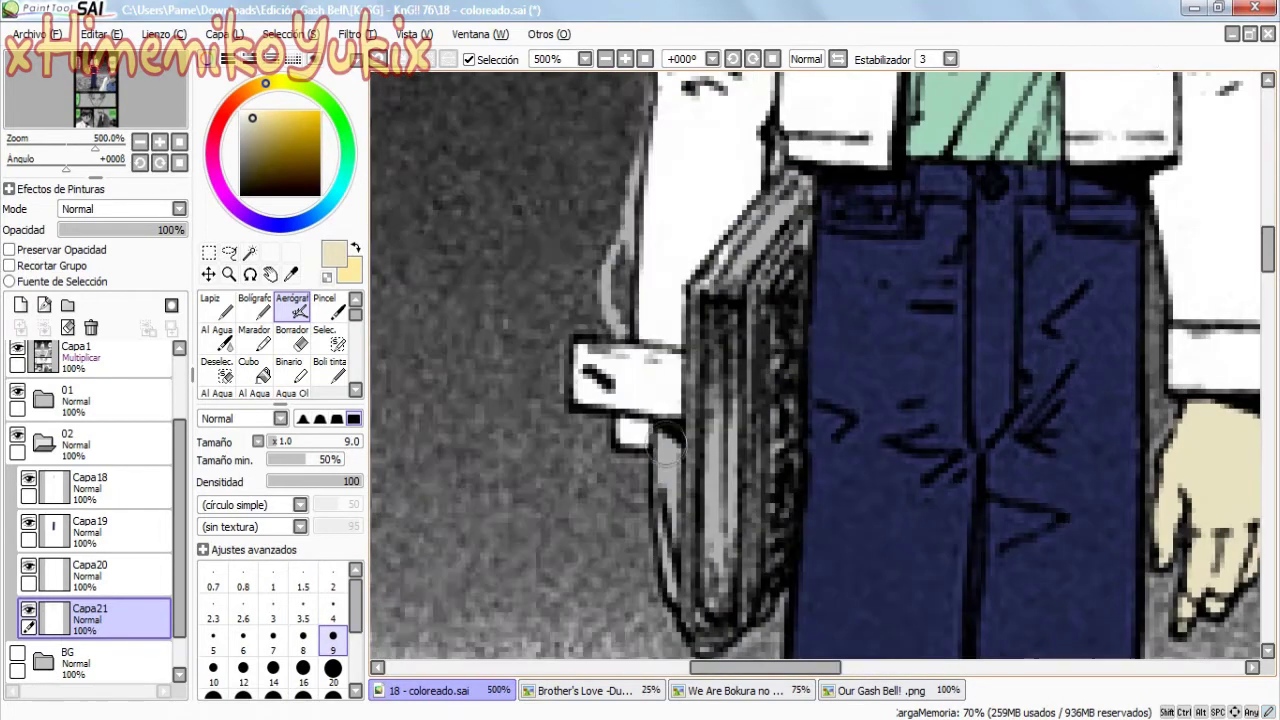
{"action": "key", "text": "bracketleft"}
{"action": "key", "text": "bracketleft"}
{"action": "key", "text": "bracketleft"}
{"action": "key", "text": "bracketleft"}
{"action": "key", "text": "bracketleft"}
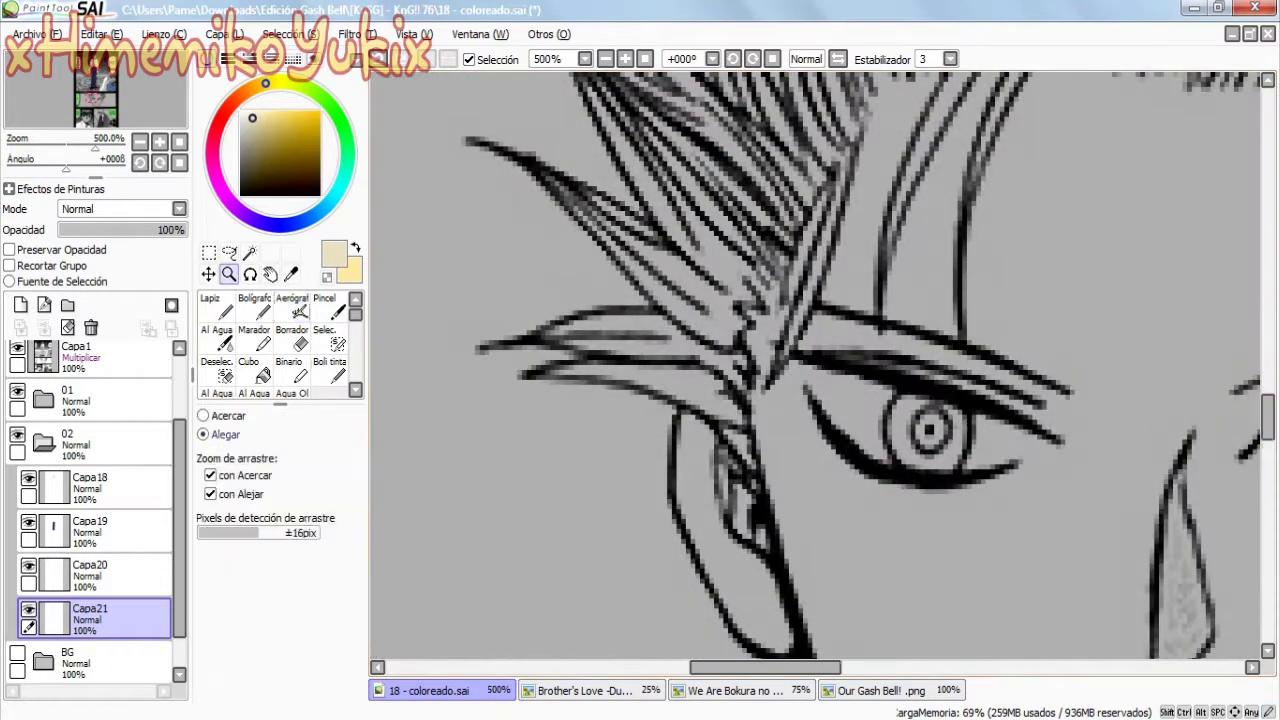
- Paint both ears and one temple of the close-up face pale beige with the Aerógrafo at size 9
{"action": "key", "text": "ctrl+minus"}
{"action": "key", "text": "bracketright"}
{"action": "key", "text": "bracketright"}
{"action": "key", "text": "bracketright"}
{"action": "key", "text": "bracketright"}
{"action": "key", "text": "bracketright"}
{"action": "mouse_move", "coordinate": [560, 600]}
{"action": "left_mouse_down"}
{"action": "mouse_move", "coordinate": [533, 495]}
{"action": "mouse_move", "coordinate": [505, 448]}
{"action": "mouse_move", "coordinate": [491, 466]}
{"action": "mouse_move", "coordinate": [540, 580]}
{"action": "left_mouse_up"}
{"action": "mouse_move", "coordinate": [1151, 606]}
{"action": "left_mouse_down"}
{"action": "mouse_move", "coordinate": [1195, 550]}
{"action": "mouse_move", "coordinate": [1205, 440]}
{"action": "mouse_move", "coordinate": [1141, 606]}
{"action": "left_mouse_up"}
{"action": "mouse_move", "coordinate": [1163, 475]}
{"action": "left_mouse_down"}
{"action": "mouse_move", "coordinate": [1150, 428]}
{"action": "mouse_move", "coordinate": [1168, 385]}
{"action": "left_mouse_up"}
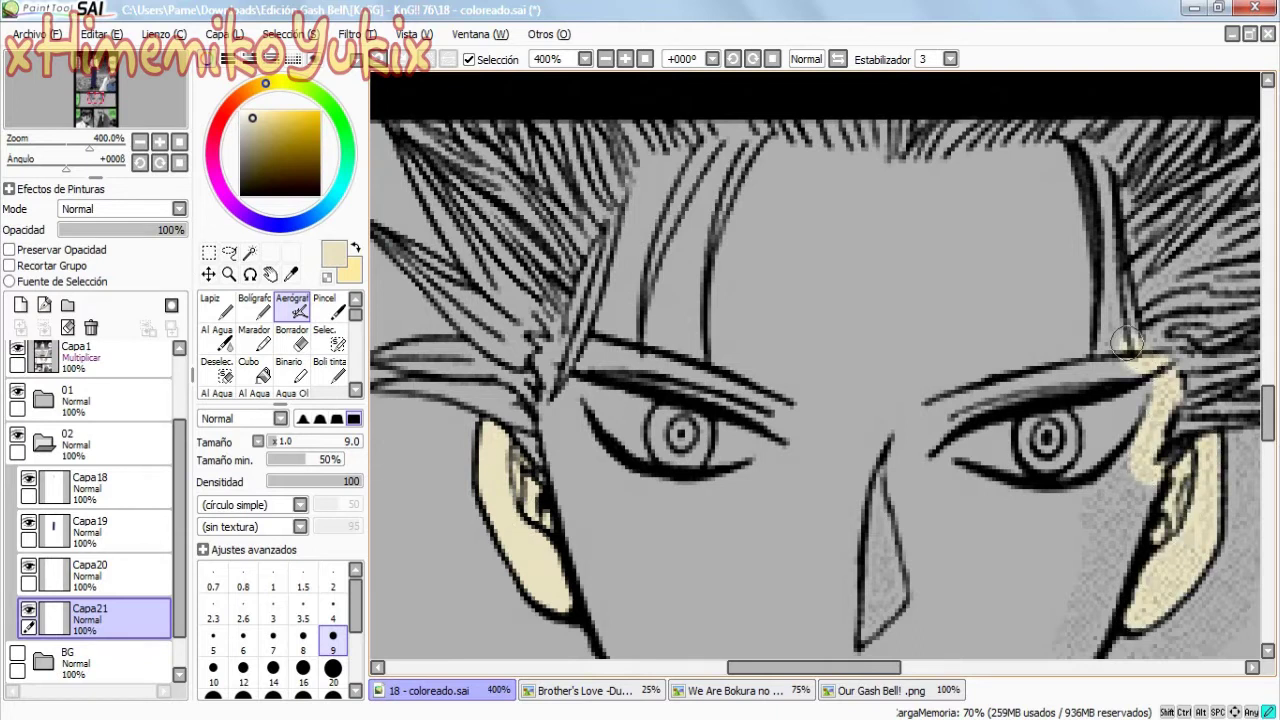
- Paint the skin colour along the close-up face's hairline, between the loose hair strands and around the temples
{"action": "left_click_drag", "start_coordinate": [1125, 340], "coordinate": [1095, 178]}
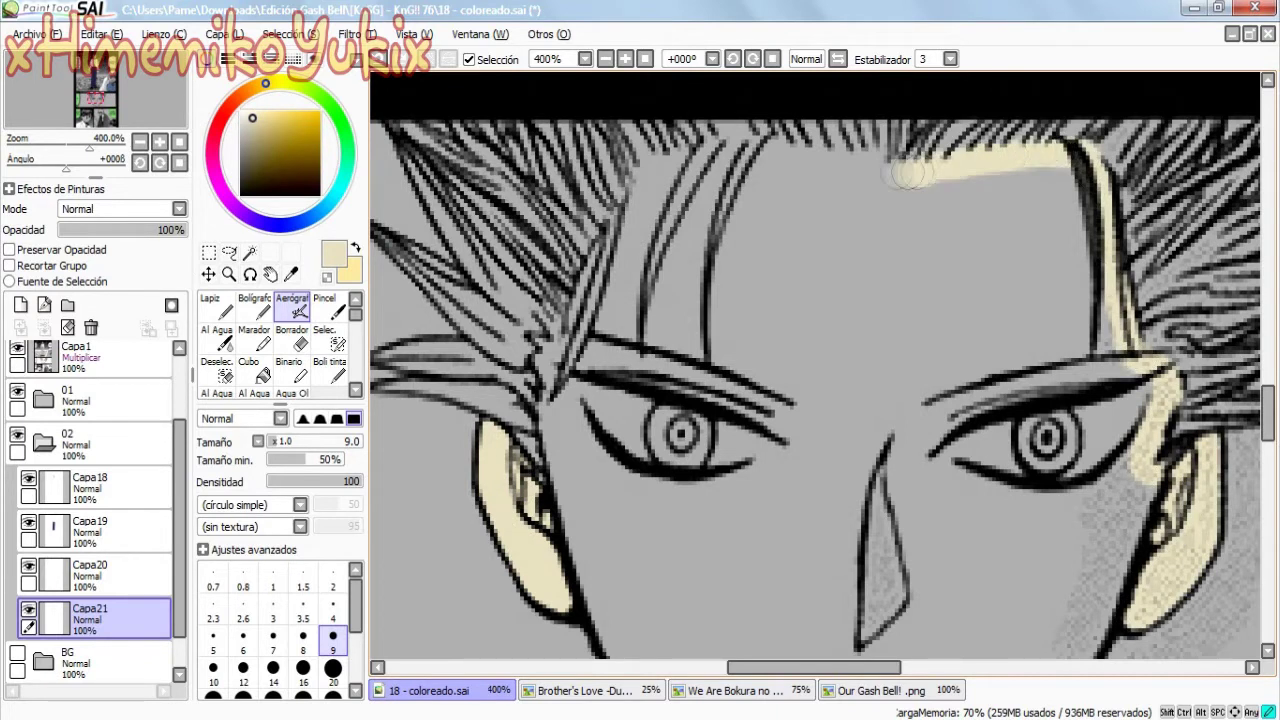
{"action": "mouse_move", "coordinate": [872, 169]}
{"action": "left_mouse_down"}
{"action": "mouse_move", "coordinate": [777, 153]}
{"action": "mouse_move", "coordinate": [742, 207]}
{"action": "mouse_move", "coordinate": [715, 303]}
{"action": "mouse_move", "coordinate": [695, 228]}
{"action": "left_mouse_up"}
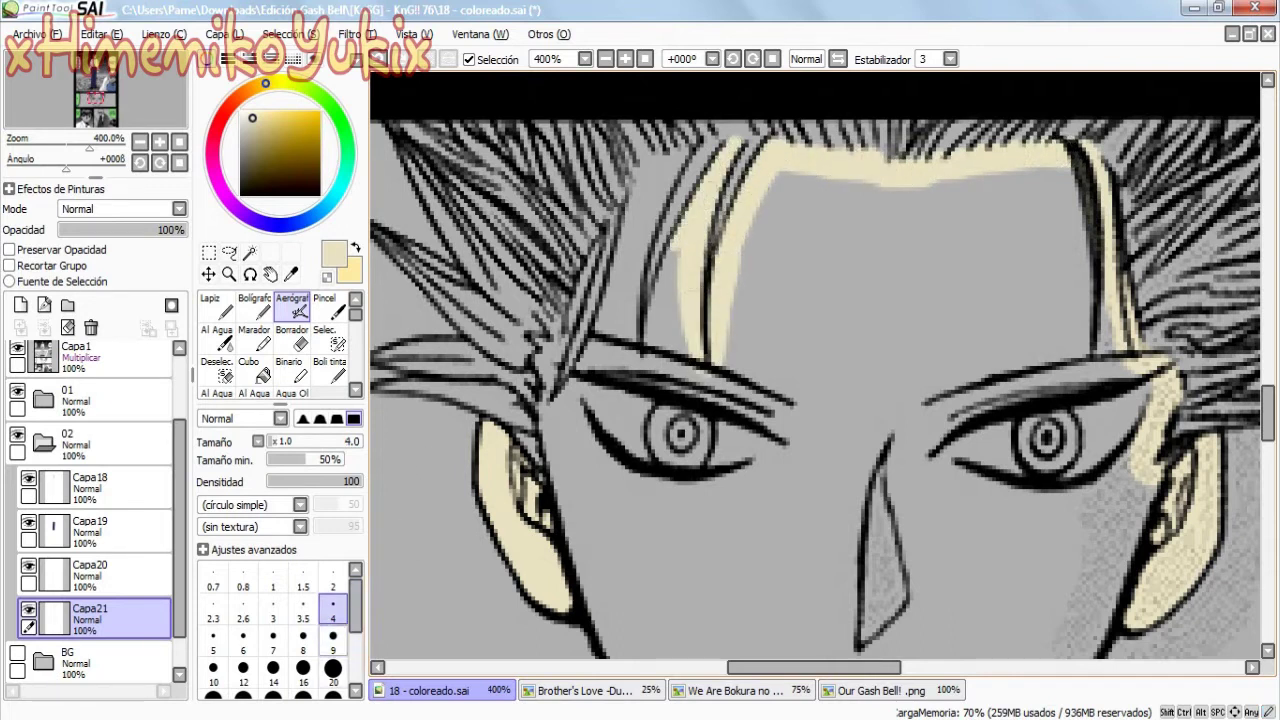
{"action": "mouse_move", "coordinate": [660, 178]}
{"action": "left_mouse_down"}
{"action": "mouse_move", "coordinate": [592, 362]}
{"action": "mouse_move", "coordinate": [660, 322]}
{"action": "mouse_move", "coordinate": [680, 257]}
{"action": "mouse_move", "coordinate": [676, 338]}
{"action": "mouse_move", "coordinate": [649, 363]}
{"action": "left_mouse_up"}
{"action": "key", "text": "e"}
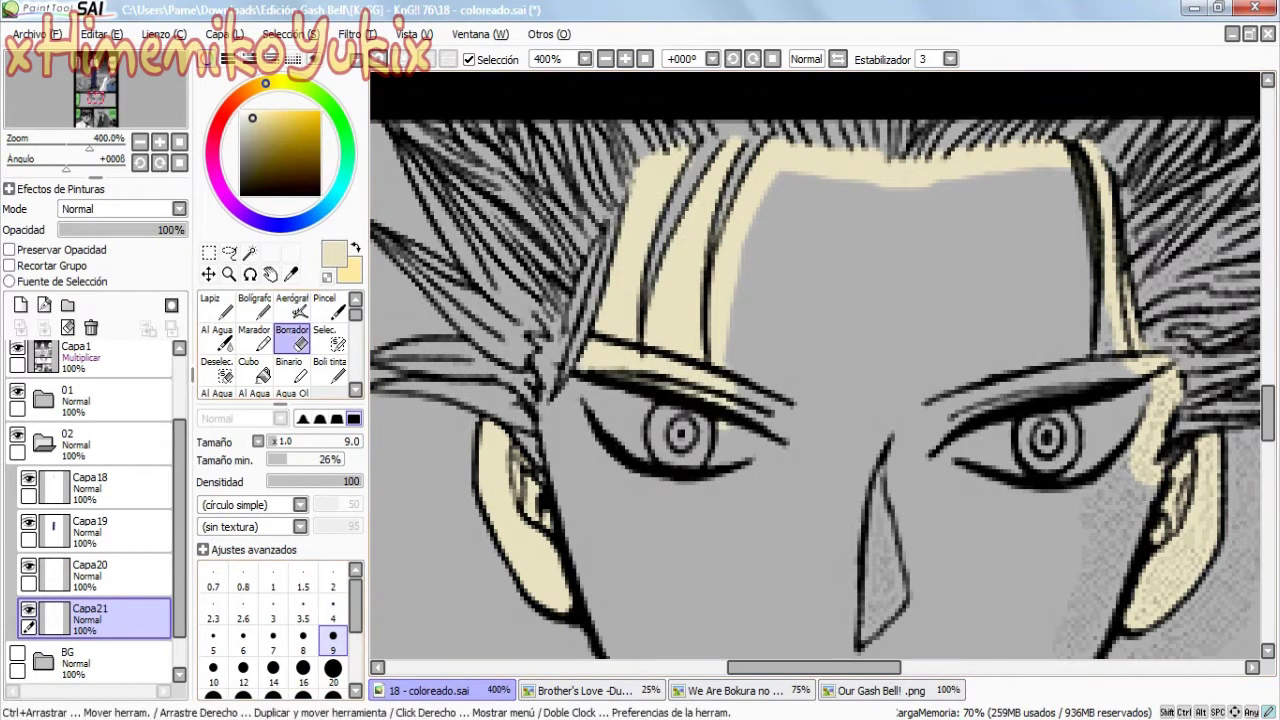
{"action": "key", "text": "v"}
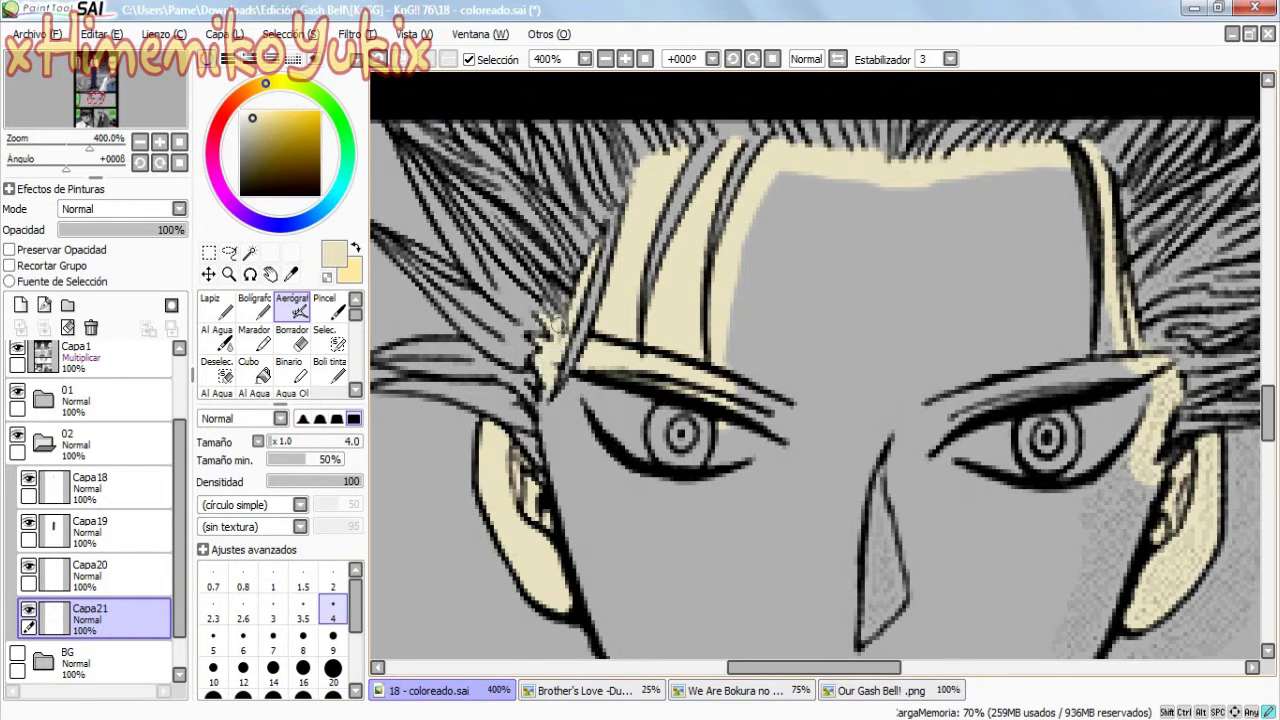
{"action": "mouse_move", "coordinate": [556, 396]}
{"action": "left_mouse_down"}
{"action": "mouse_move", "coordinate": [555, 467]}
{"action": "mouse_move", "coordinate": [570, 398]}
{"action": "left_mouse_up"}
{"action": "left_click_drag", "start_coordinate": [1108, 310], "coordinate": [1063, 188]}
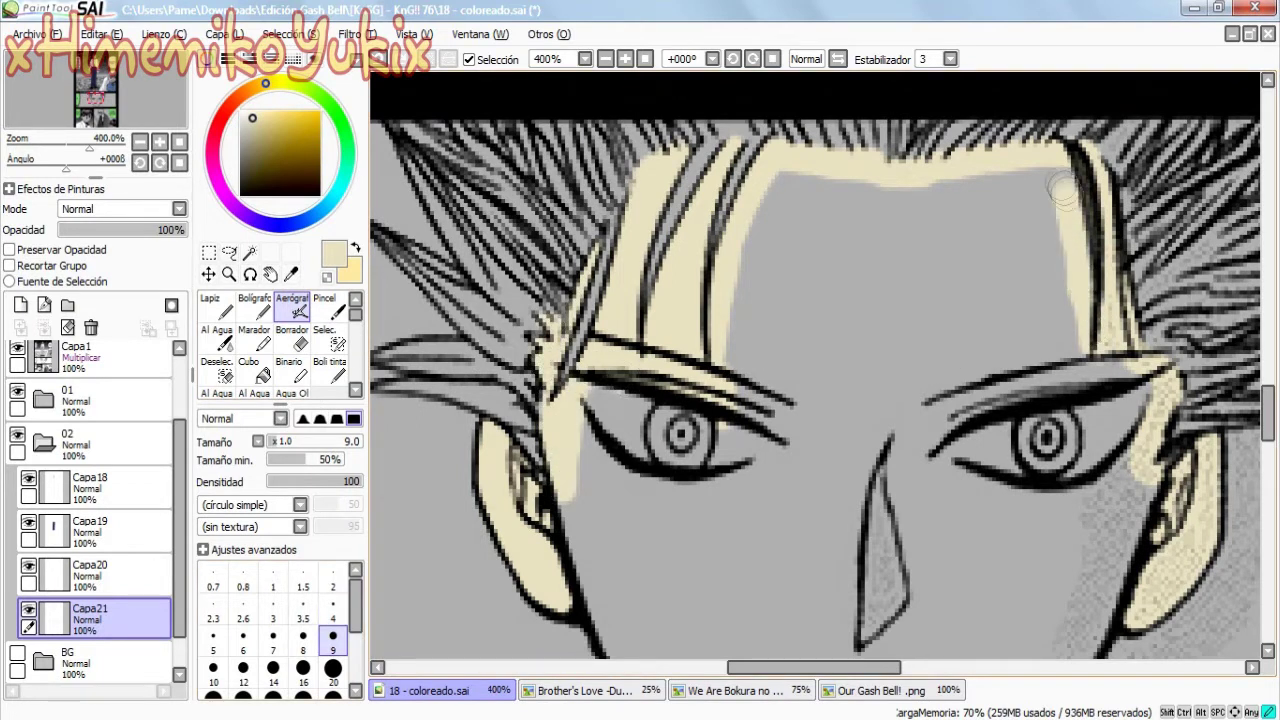
- Outline the jaw and neck with the skin colour, fill the enclosed face using a magic wand selection, and deselect
{"action": "scroll", "coordinate": [1063, 188], "scroll_direction": "down", "scroll_amount": 3}
{"action": "mouse_move", "coordinate": [984, 580]}
{"action": "left_mouse_down"}
{"action": "mouse_move", "coordinate": [978, 497]}
{"action": "mouse_move", "coordinate": [1116, 237]}
{"action": "mouse_move", "coordinate": [977, 592]}
{"action": "mouse_move", "coordinate": [712, 575]}
{"action": "mouse_move", "coordinate": [677, 543]}
{"action": "mouse_move", "coordinate": [677, 417]}
{"action": "mouse_move", "coordinate": [622, 335]}
{"action": "mouse_move", "coordinate": [550, 160]}
{"action": "left_mouse_up"}
{"action": "key", "text": "w"}
{"action": "scroll", "coordinate": [670, 336], "scroll_direction": "up", "scroll_amount": 3}
{"action": "left_click", "coordinate": [670, 336]}
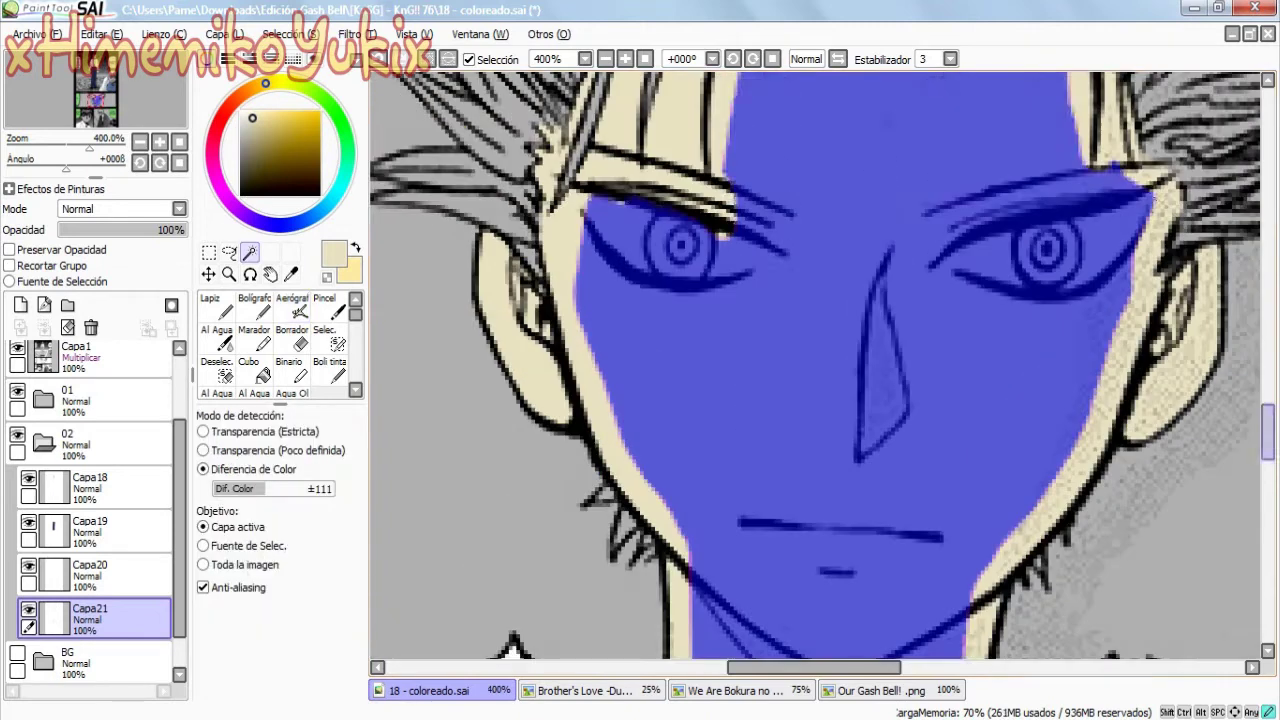
{"action": "left_click", "coordinate": [670, 336], "text": "ctrl+alt"}
{"action": "key", "text": "ctrl+d"}
- Hide Capa1 to inspect the flat skin colour and switch back to the Aerógrafo at size 9
{"action": "key", "text": "m"}
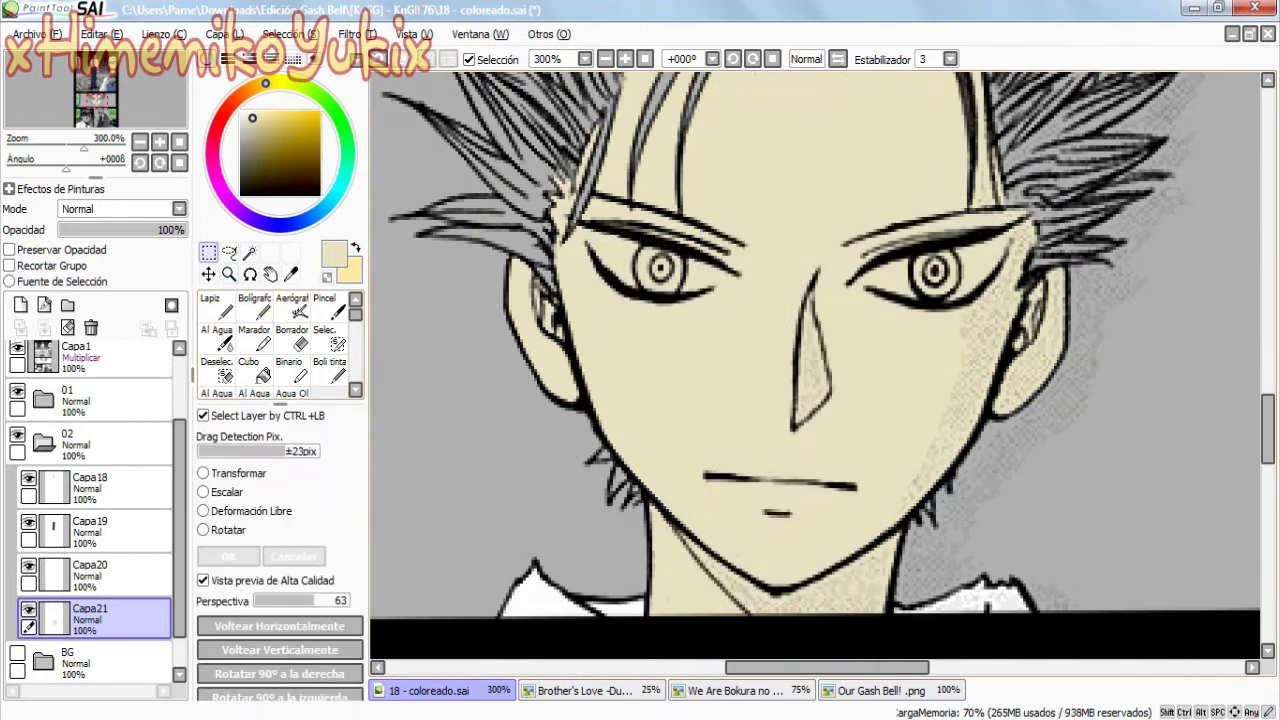
{"action": "key", "text": "b"}
{"action": "key", "text": "h"}
{"action": "key", "text": "h"}
{"action": "key", "text": "h"}
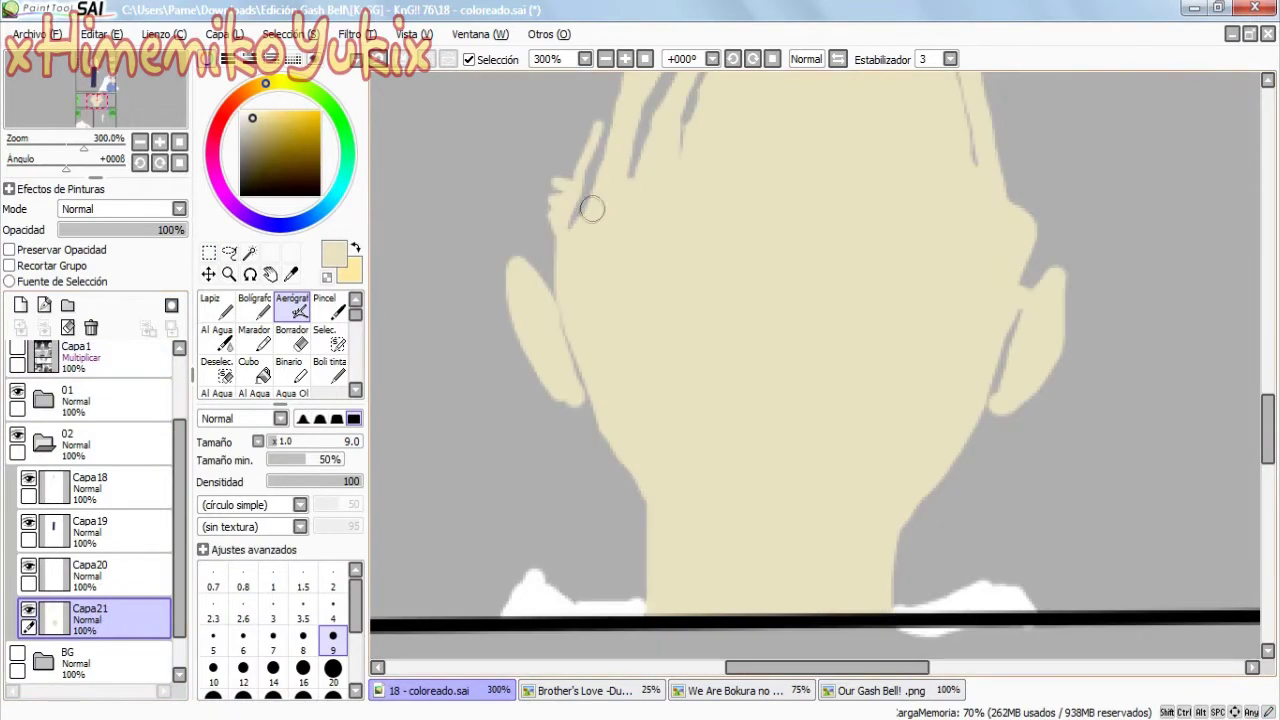
- Show Capa1 again and, on new layers, paint the close-up face's eye whites white, the irises teal and the inner rings dark green
{"action": "key", "text": "h"}
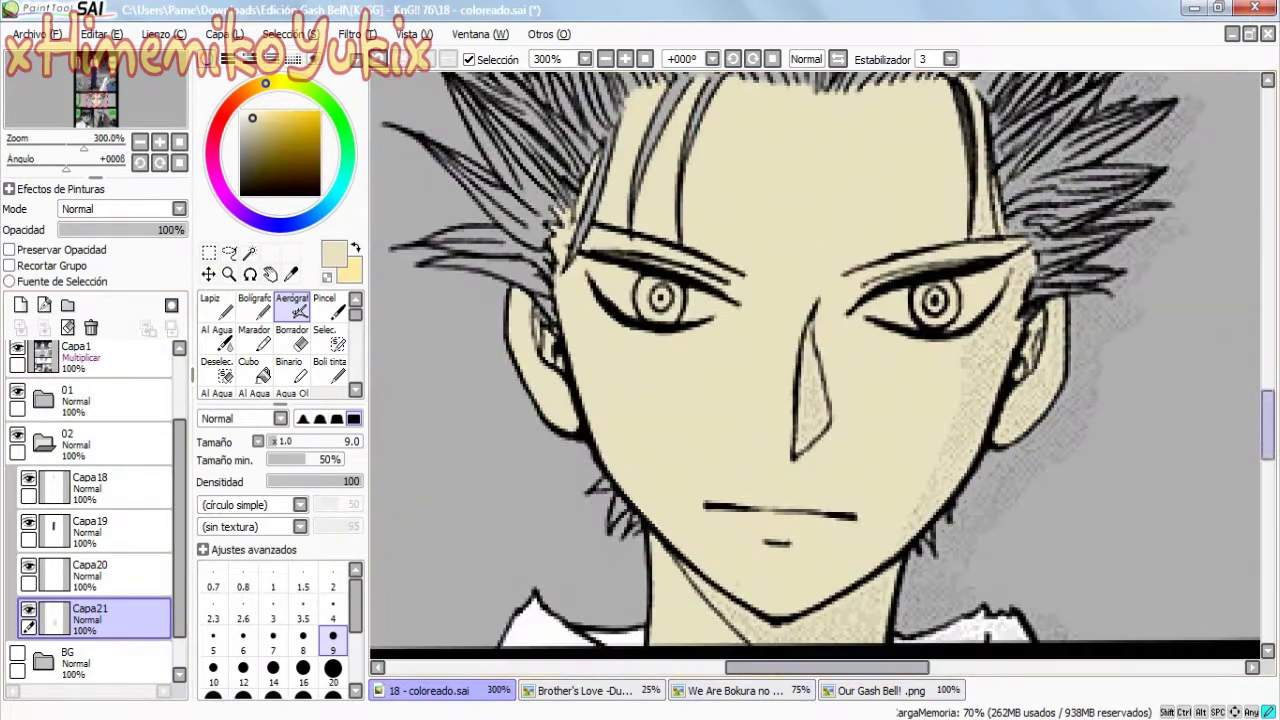
{"action": "key", "text": "ctrl+plus"}
{"action": "key", "text": "ctrl+shift+n"}
{"action": "mouse_move", "coordinate": [790, 345]}
{"action": "left_mouse_down"}
{"action": "mouse_move", "coordinate": [697, 367]}
{"action": "mouse_move", "coordinate": [581, 309]}
{"action": "mouse_move", "coordinate": [760, 340]}
{"action": "left_mouse_up"}
{"action": "scroll", "coordinate": [1085, 275], "scroll_direction": "right", "scroll_amount": 3}
{"action": "mouse_move", "coordinate": [1085, 275]}
{"action": "left_mouse_down"}
{"action": "mouse_move", "coordinate": [1028, 358]}
{"action": "mouse_move", "coordinate": [892, 372]}
{"action": "mouse_move", "coordinate": [1055, 300]}
{"action": "left_mouse_up"}
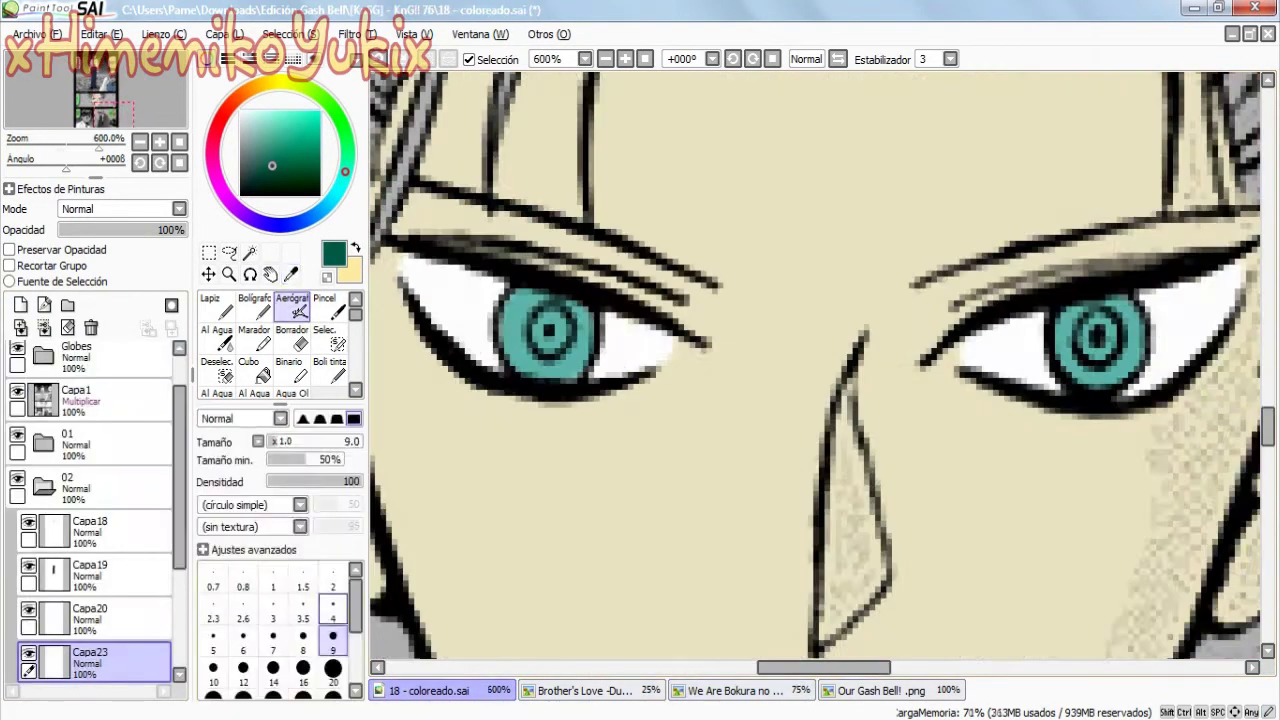
- Move Capa24 below Capa21 and paint a pale yellow-green over the close-up figure's hair with the Aerógrafo at size 50
{"action": "key", "text": "z"}
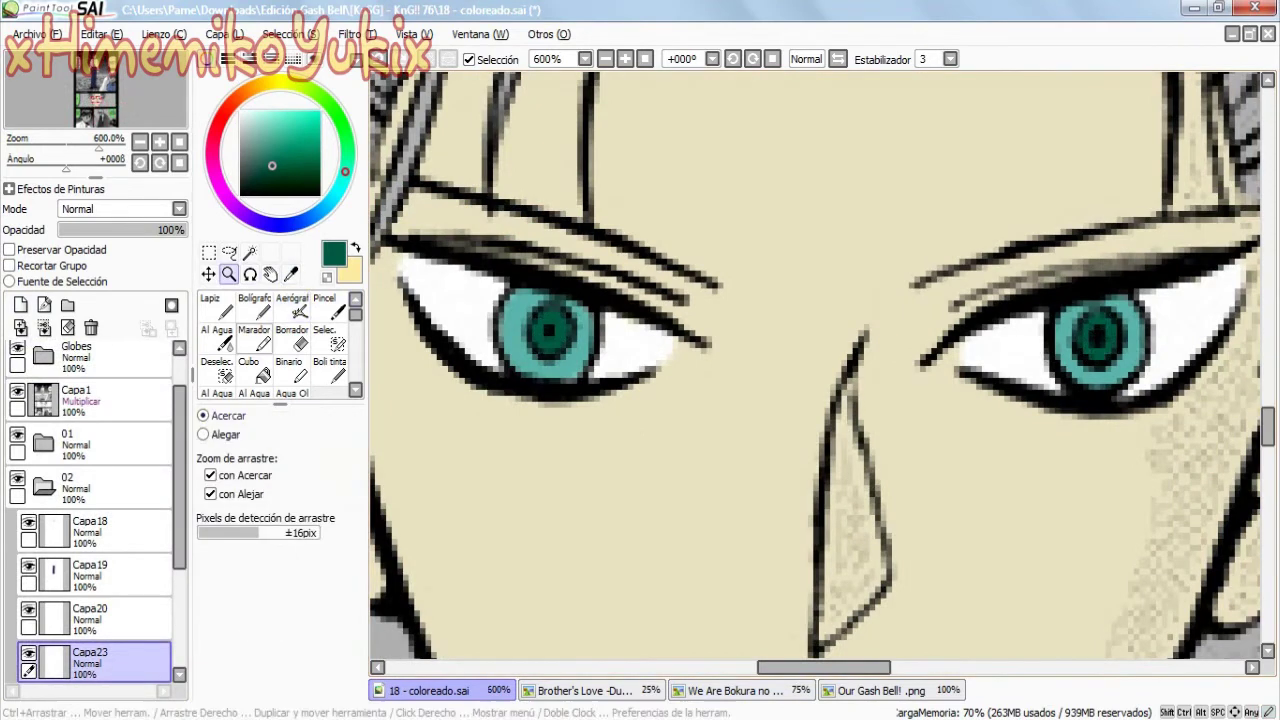
{"action": "scroll", "coordinate": [1090, 345], "scroll_direction": "down", "scroll_amount": 9}
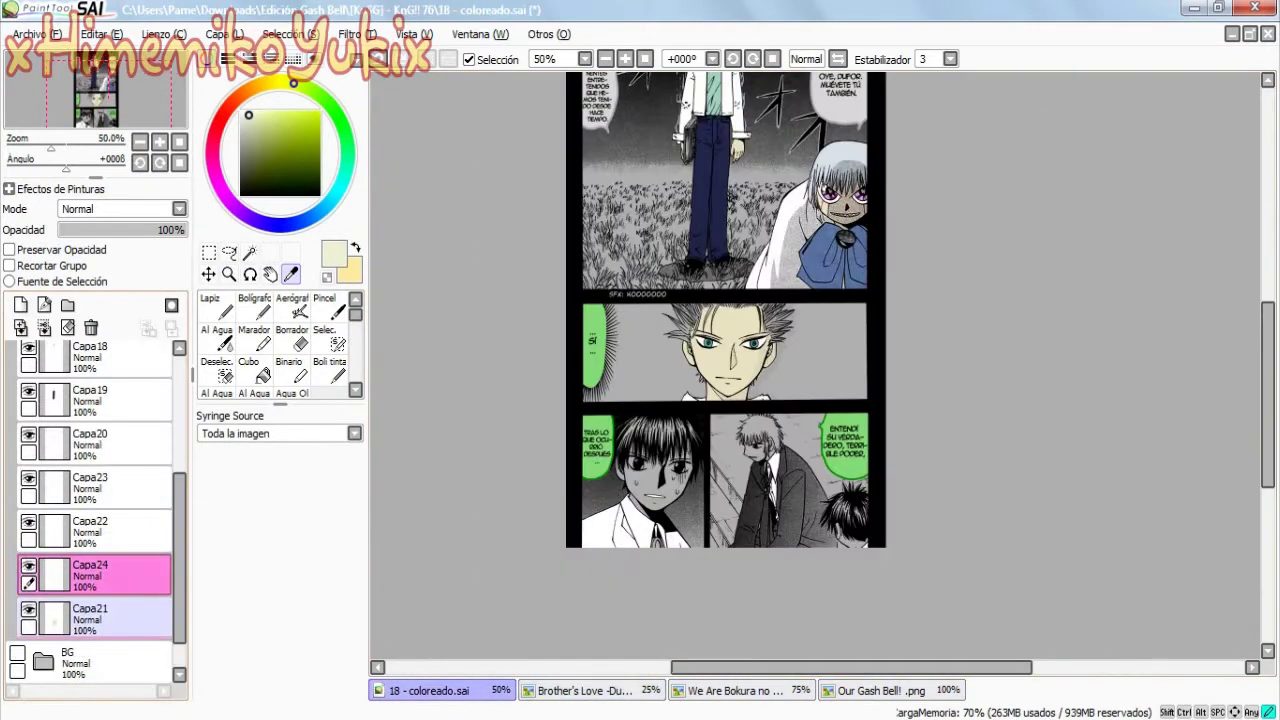
{"action": "left_click_drag", "start_coordinate": [95, 575], "coordinate": [95, 620]}
{"action": "left_click", "coordinate": [292, 305]}
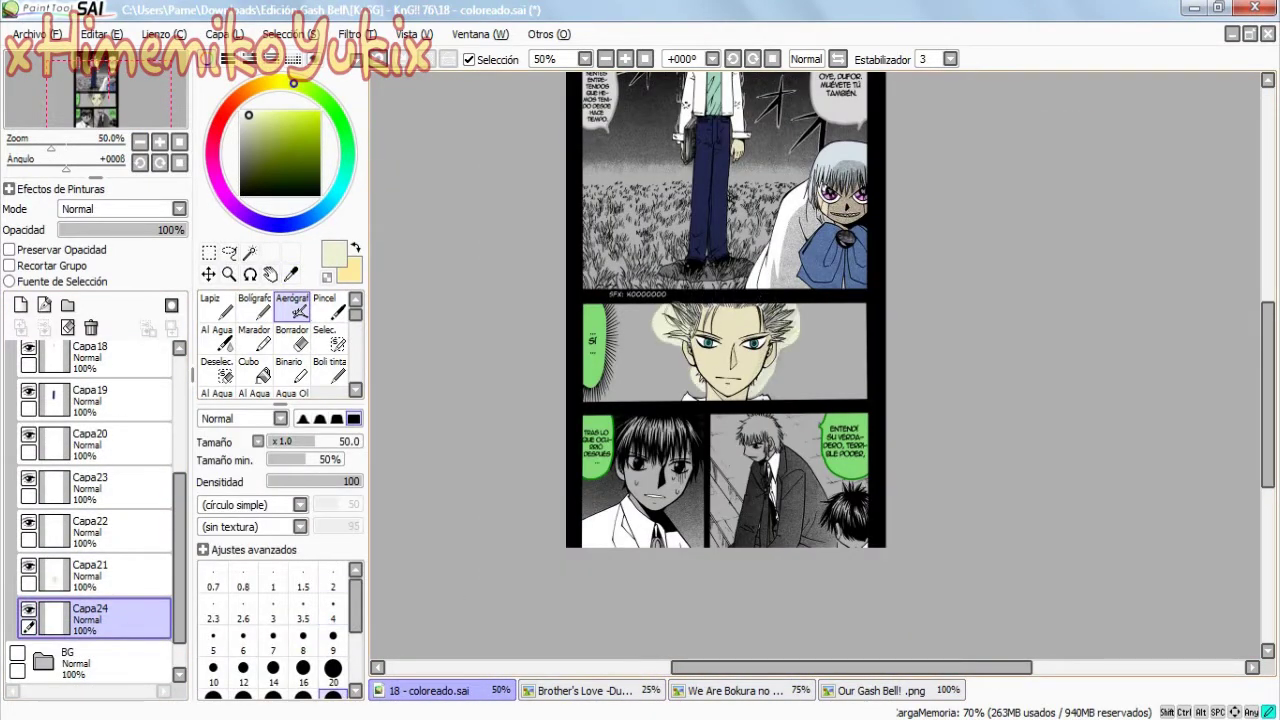
{"action": "left_click_drag", "start_coordinate": [680, 325], "coordinate": [765, 385]}
- Erase the excess hair colour below the ears and beyond the hair spikes on the grey-shaded side with the Borrador at sizes 4 and 20
{"action": "key", "text": "e"}
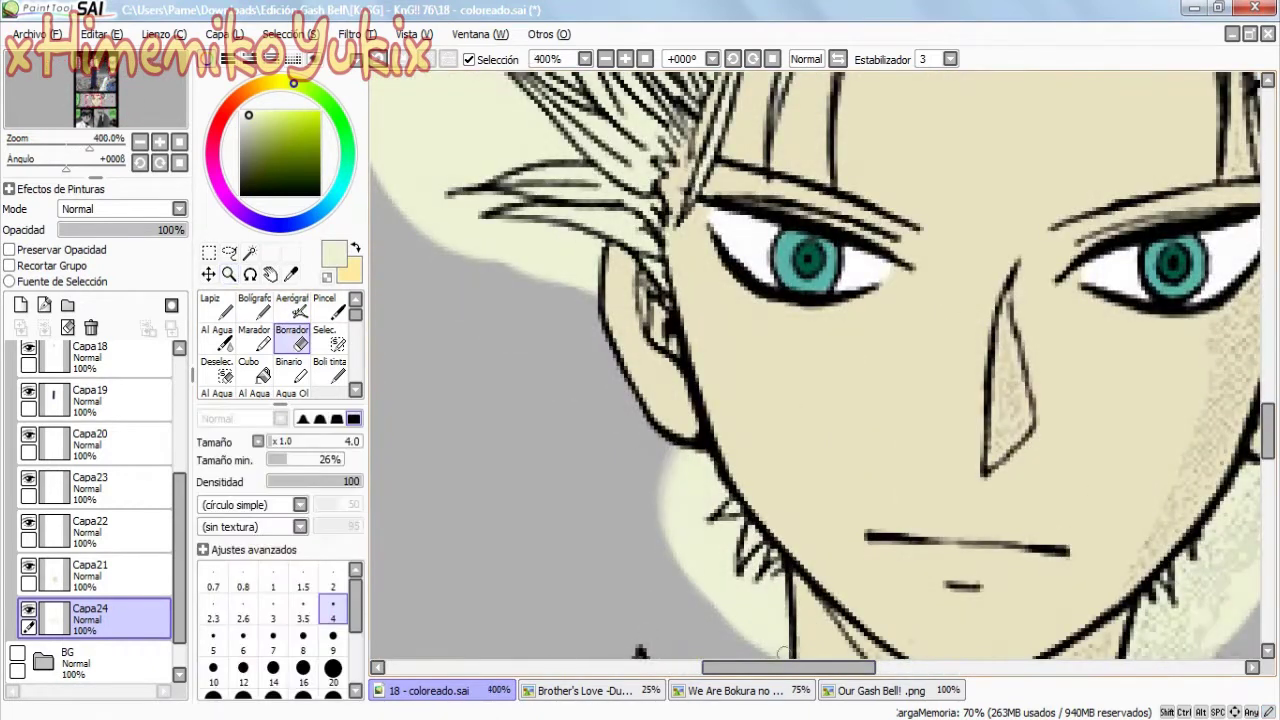
{"action": "mouse_move", "coordinate": [726, 536]}
{"action": "left_mouse_down"}
{"action": "mouse_move", "coordinate": [690, 470]}
{"action": "mouse_move", "coordinate": [720, 600]}
{"action": "mouse_move", "coordinate": [684, 556]}
{"action": "left_mouse_up"}
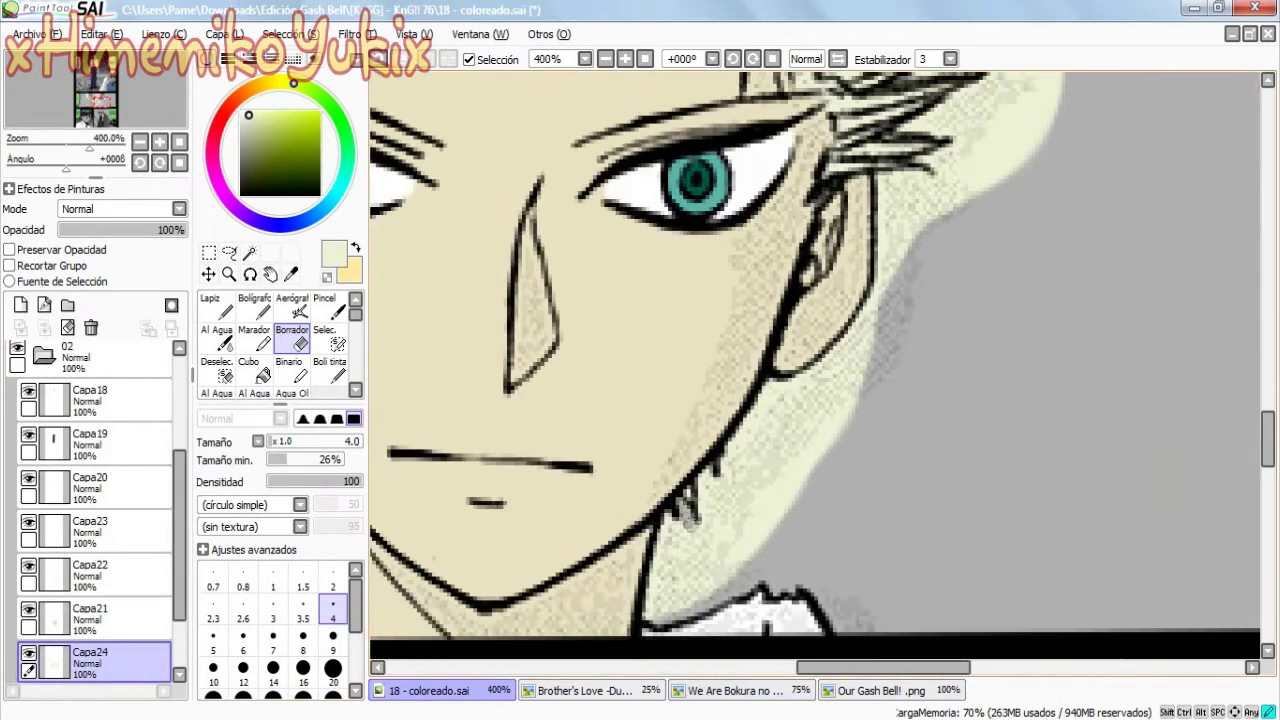
{"action": "left_click", "coordinate": [333, 668]}
{"action": "mouse_move", "coordinate": [700, 590]}
{"action": "left_mouse_down"}
{"action": "mouse_move", "coordinate": [689, 543]}
{"action": "mouse_move", "coordinate": [733, 493]}
{"action": "mouse_move", "coordinate": [784, 384]}
{"action": "mouse_move", "coordinate": [871, 380]}
{"action": "mouse_move", "coordinate": [895, 278]}
{"action": "mouse_move", "coordinate": [893, 205]}
{"action": "mouse_move", "coordinate": [1060, 110]}
{"action": "left_mouse_up"}
{"action": "scroll", "coordinate": [998, 428], "scroll_direction": "up", "scroll_amount": 3}
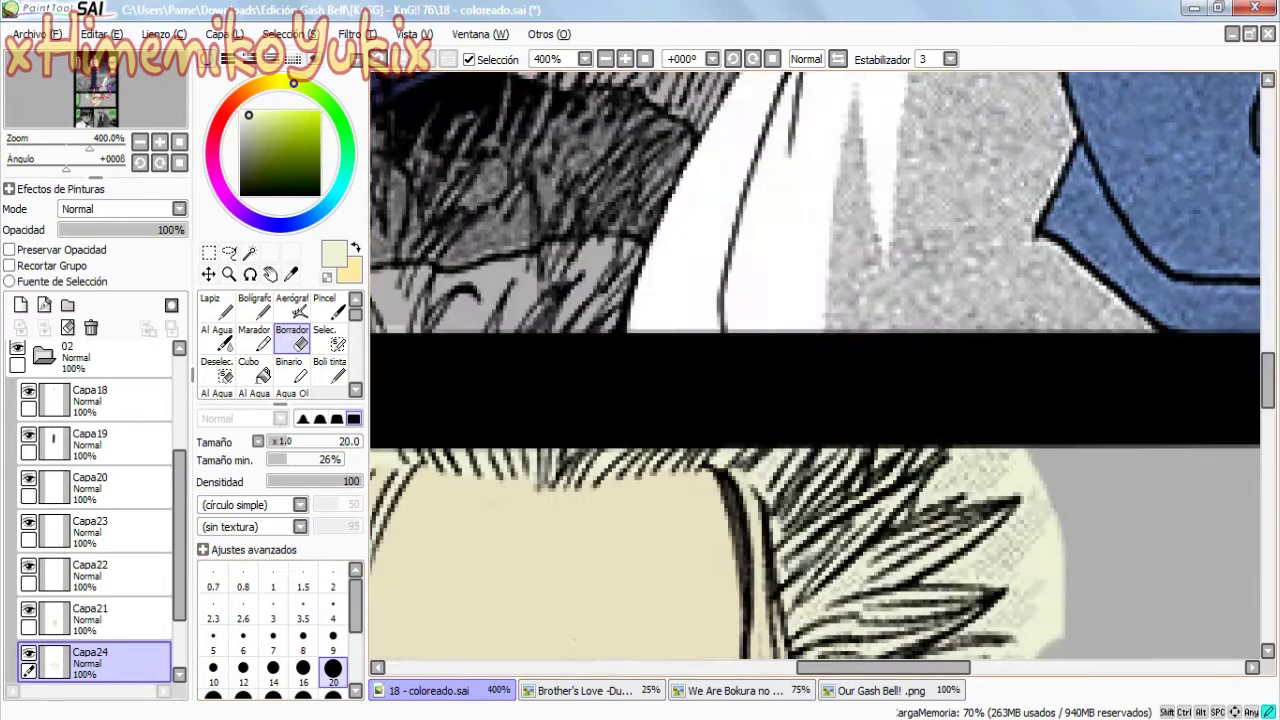
{"action": "mouse_move", "coordinate": [998, 428]}
{"action": "left_mouse_down"}
{"action": "mouse_move", "coordinate": [1010, 170]}
{"action": "mouse_move", "coordinate": [950, 160]}
{"action": "left_mouse_up"}
- Erase the excess hair colour around the spikes beside the speech balloon with the Borrador, working at sizes 4 and 9
{"action": "left_click", "coordinate": [333, 603]}
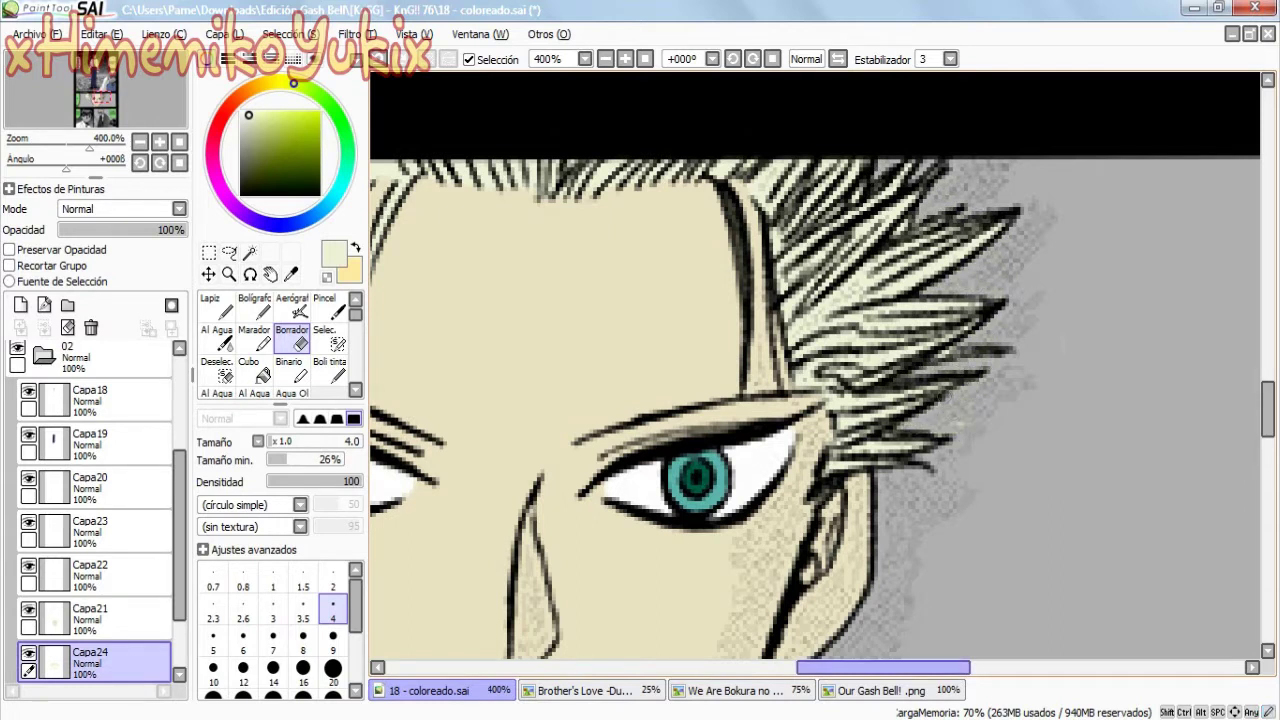
{"action": "left_click_drag", "start_coordinate": [490, 465], "coordinate": [828, 470]}
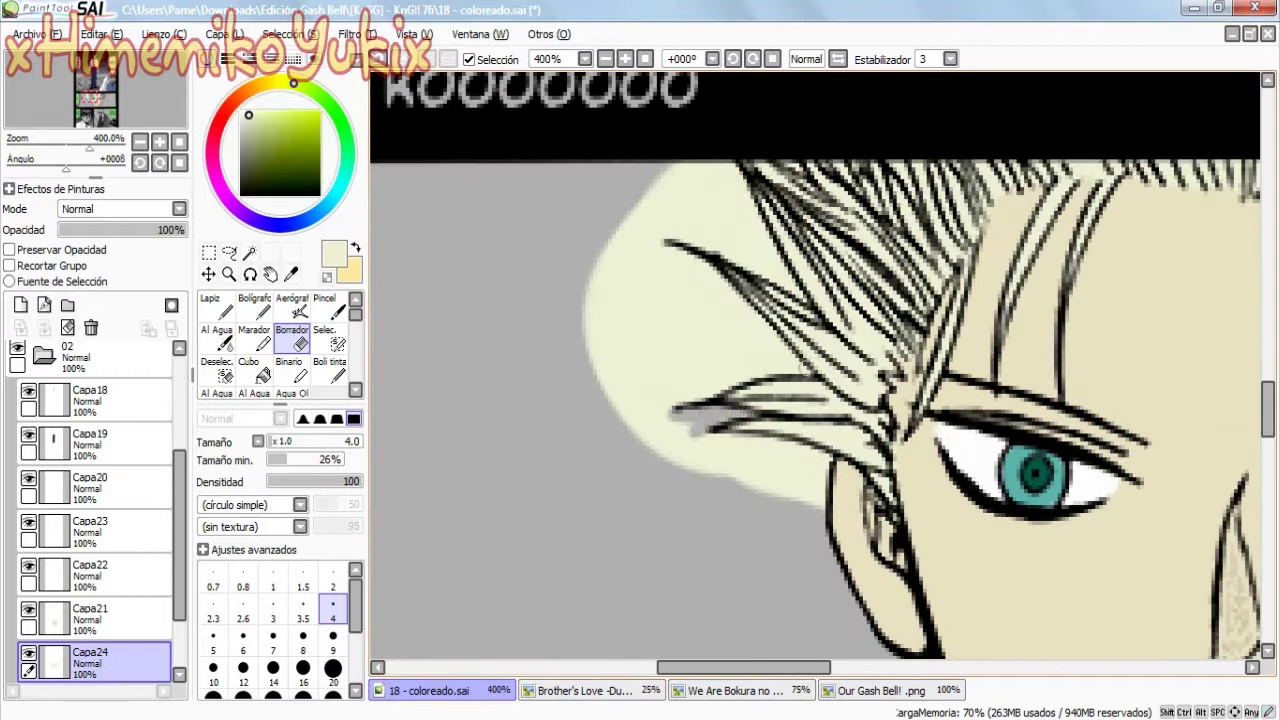
{"action": "left_click", "coordinate": [333, 651]}
{"action": "mouse_move", "coordinate": [768, 268]}
{"action": "left_mouse_down"}
{"action": "mouse_move", "coordinate": [720, 168]}
{"action": "mouse_move", "coordinate": [740, 224]}
{"action": "mouse_move", "coordinate": [717, 148]}
{"action": "mouse_move", "coordinate": [729, 243]}
{"action": "mouse_move", "coordinate": [686, 203]}
{"action": "left_mouse_up"}
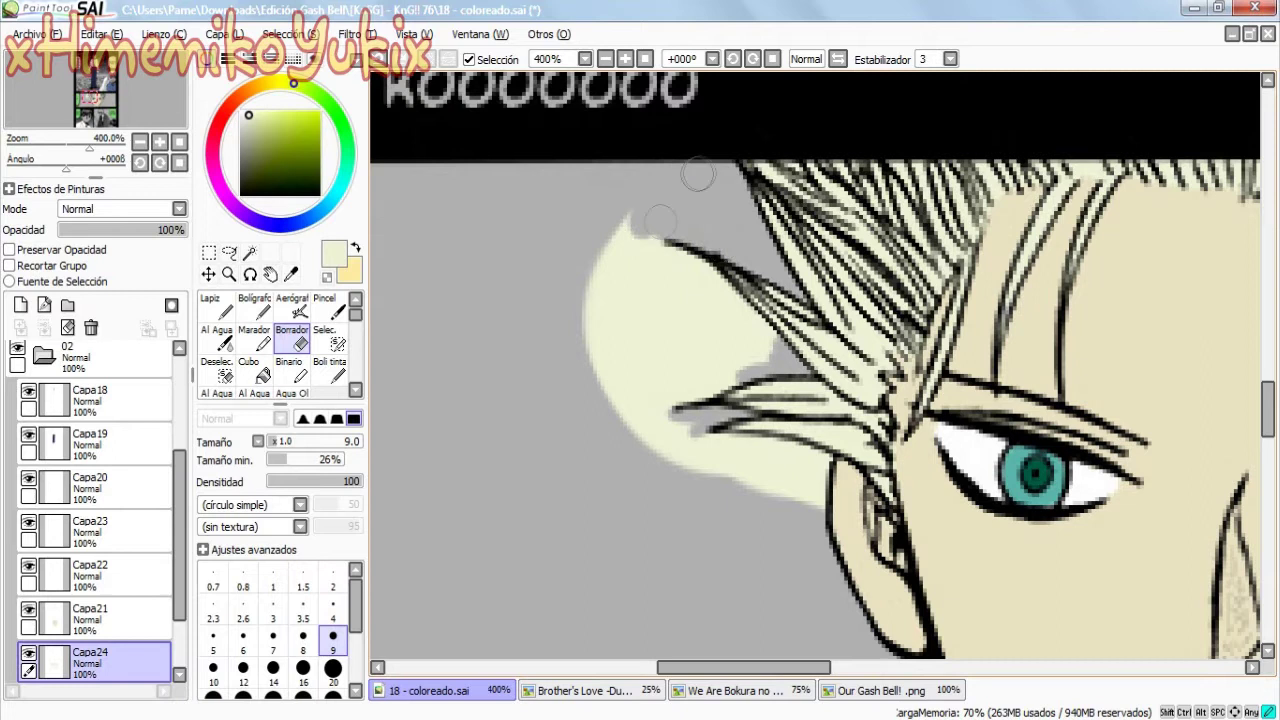
{"action": "left_click_drag", "start_coordinate": [650, 248], "coordinate": [697, 276]}
{"action": "left_click_drag", "start_coordinate": [741, 367], "coordinate": [635, 408]}
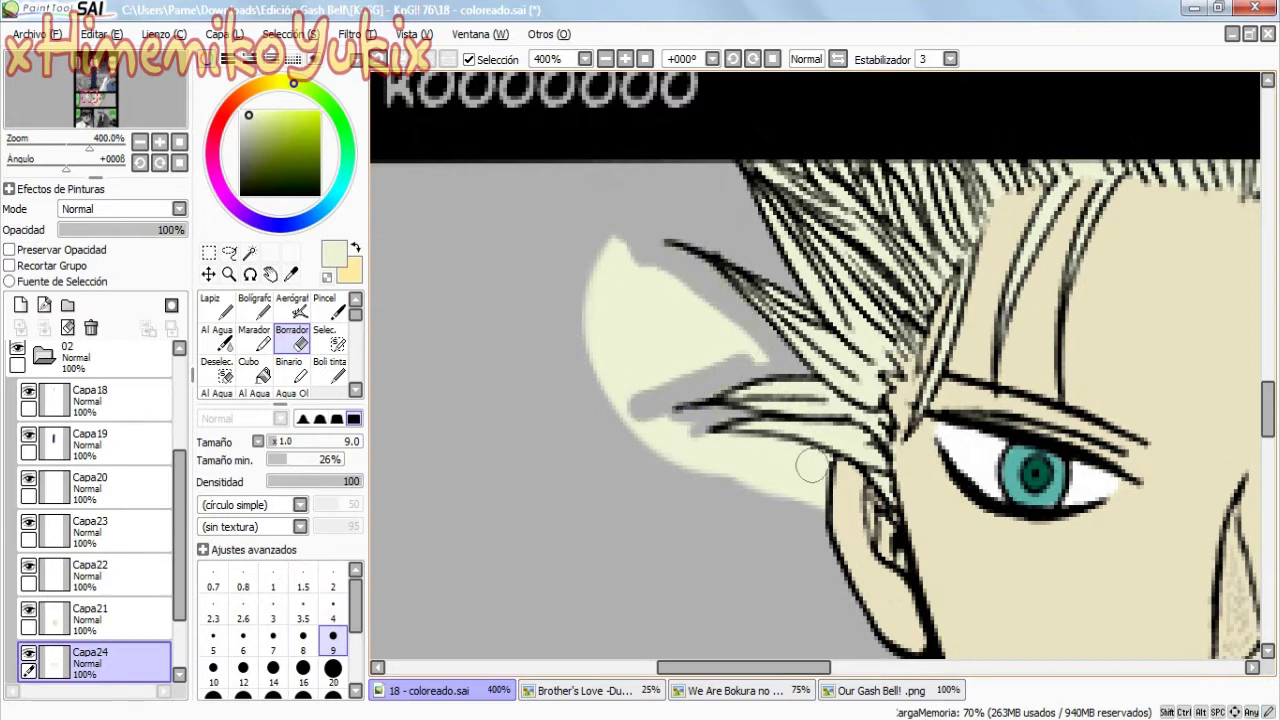
{"action": "mouse_move", "coordinate": [777, 452]}
{"action": "left_mouse_down"}
{"action": "mouse_move", "coordinate": [695, 441]}
{"action": "mouse_move", "coordinate": [814, 505]}
{"action": "mouse_move", "coordinate": [615, 577]}
{"action": "mouse_move", "coordinate": [769, 485]}
{"action": "mouse_move", "coordinate": [699, 355]}
{"action": "mouse_move", "coordinate": [742, 345]}
{"action": "mouse_move", "coordinate": [689, 340]}
{"action": "left_mouse_up"}
{"action": "key", "text": "bracketright"}
{"action": "key", "text": "bracketright"}
{"action": "key", "text": "bracketright"}
{"action": "key", "text": "bracketright"}
{"action": "key", "text": "bracketright"}
- Paint the standing figure's hair the same pale colour with the Aerógrafo and trim the overflow with the Borrador at size 4
{"action": "left_click", "coordinate": [229, 274]}
{"action": "left_click_drag", "start_coordinate": [760, 380], "coordinate": [640, 380]}
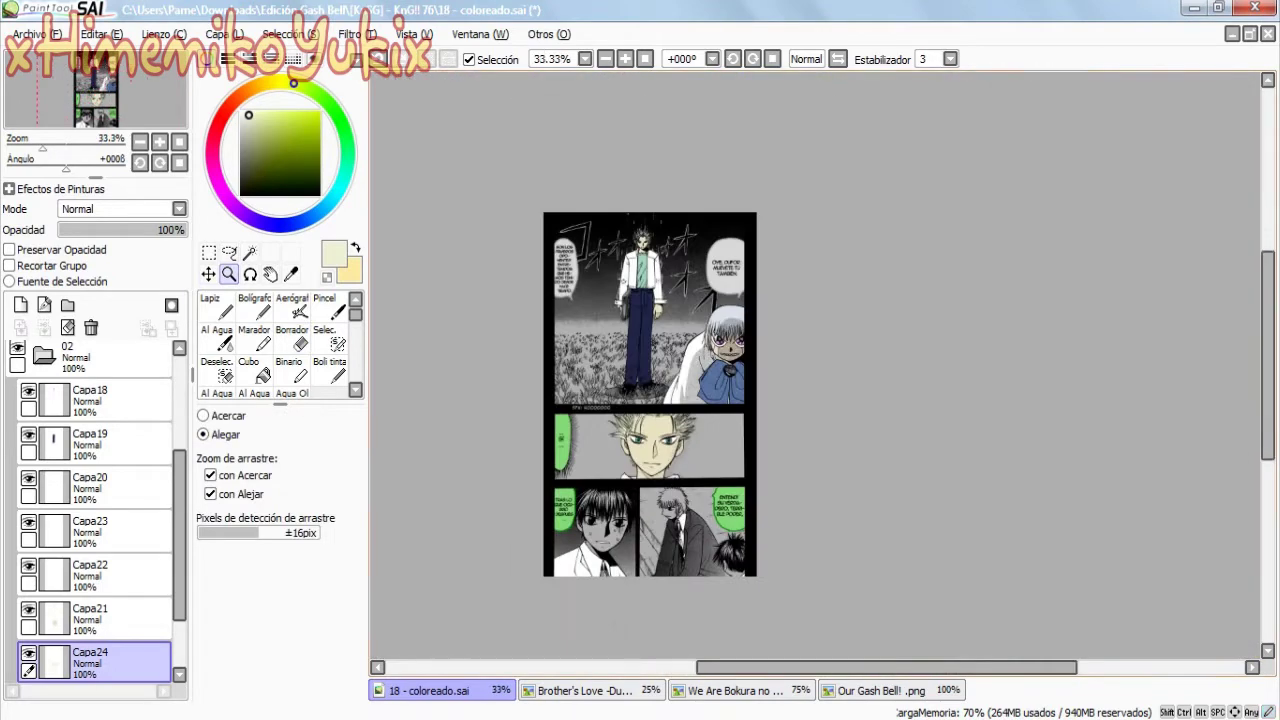
{"action": "left_click_drag", "start_coordinate": [685, 250], "coordinate": [760, 250]}
{"action": "left_click_drag", "start_coordinate": [670, 200], "coordinate": [760, 200]}
{"action": "left_click", "coordinate": [292, 305]}
{"action": "mouse_move", "coordinate": [635, 345]}
{"action": "left_mouse_down"}
{"action": "mouse_move", "coordinate": [595, 270]}
{"action": "mouse_move", "coordinate": [650, 215]}
{"action": "mouse_move", "coordinate": [650, 145]}
{"action": "mouse_move", "coordinate": [725, 245]}
{"action": "mouse_move", "coordinate": [760, 195]}
{"action": "mouse_move", "coordinate": [807, 200]}
{"action": "mouse_move", "coordinate": [845, 360]}
{"action": "mouse_move", "coordinate": [878, 370]}
{"action": "left_mouse_up"}
{"action": "left_click", "coordinate": [292, 337]}
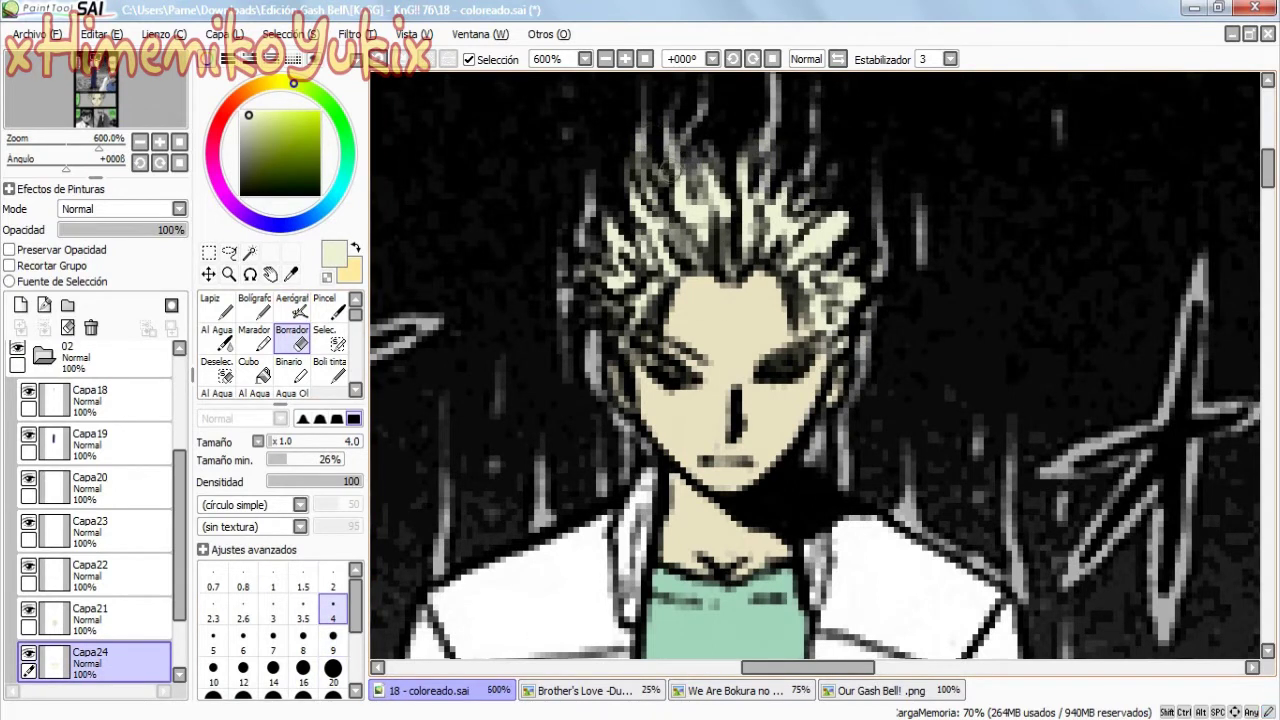
- Show the BG folder so the coloured background appears behind the figures
{"action": "left_click", "coordinate": [229, 273]}
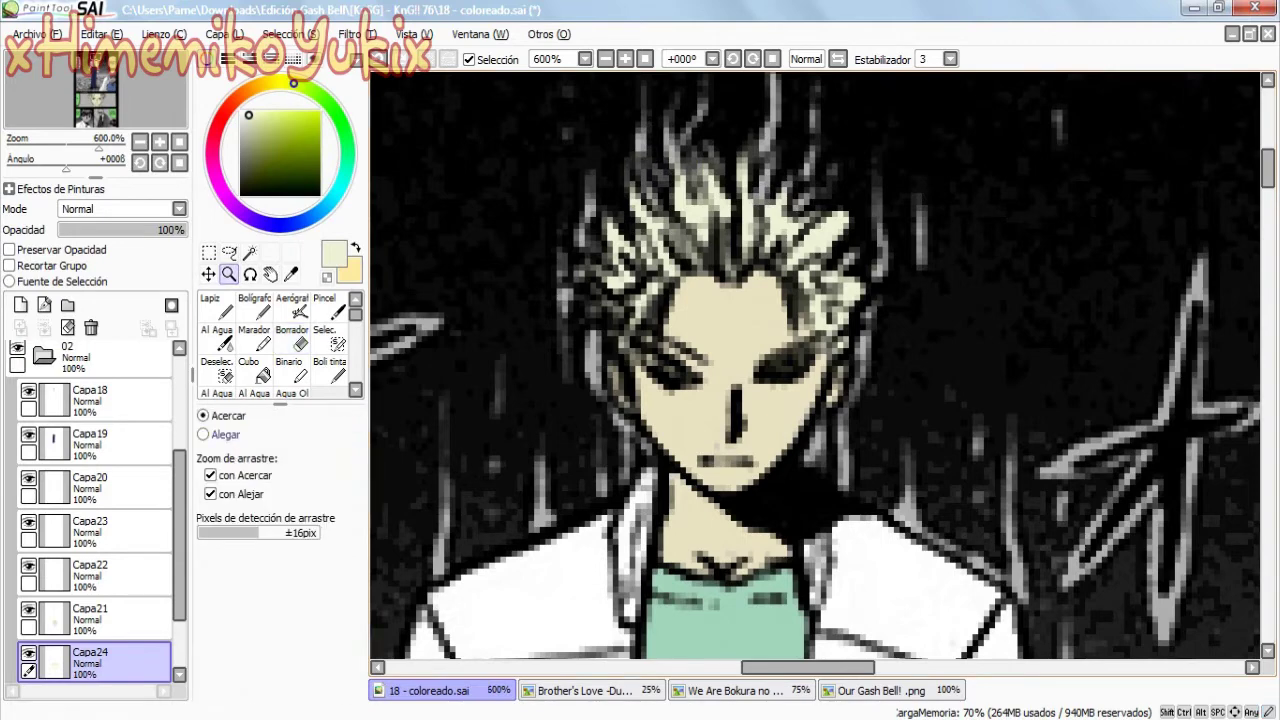
{"action": "left_click", "coordinate": [700, 380]}
{"action": "left_click", "coordinate": [700, 380]}
{"action": "scroll", "coordinate": [95, 510], "scroll_direction": "down", "scroll_amount": 2}
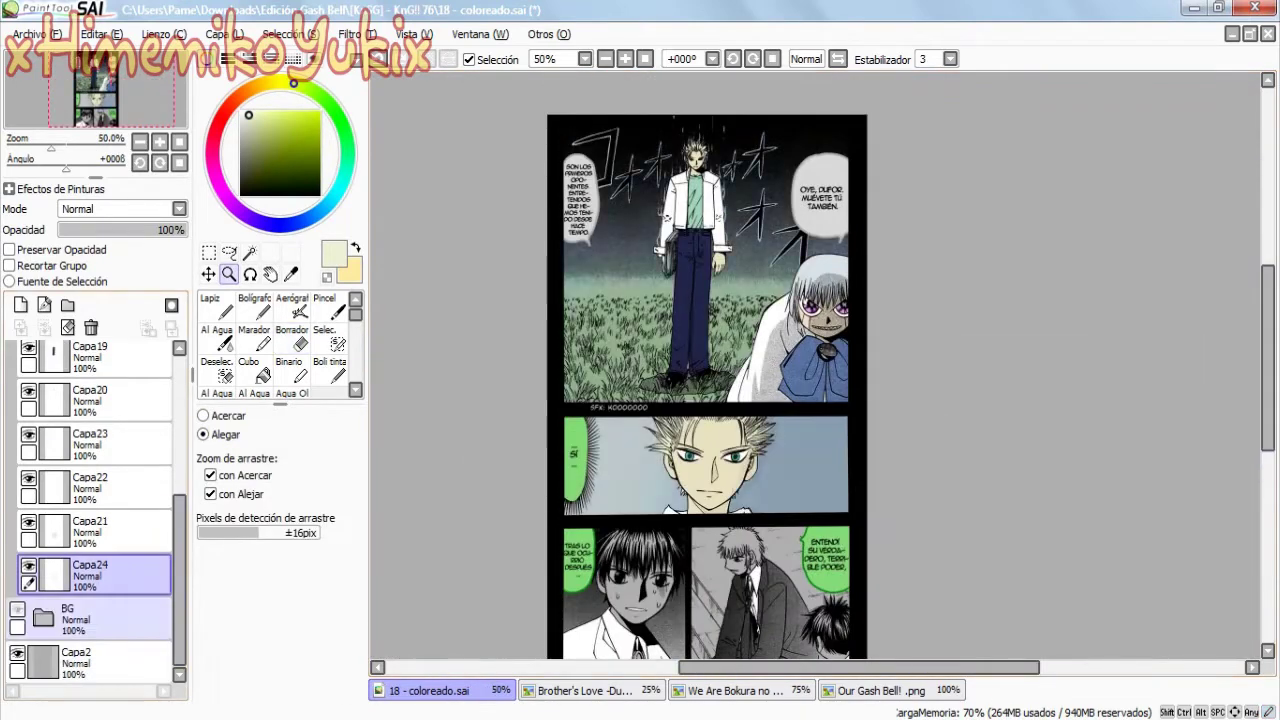
- Choose a light grey and paint the standing figure's book cover with the Aerógrafo on new layer Capa25, placed below Capa24
{"action": "key", "text": "ctrl+plus"}
{"action": "key", "text": "ctrl+Tab"}
{"action": "key", "text": "ctrl+Tab"}
{"action": "key", "text": "ctrl+Tab"}
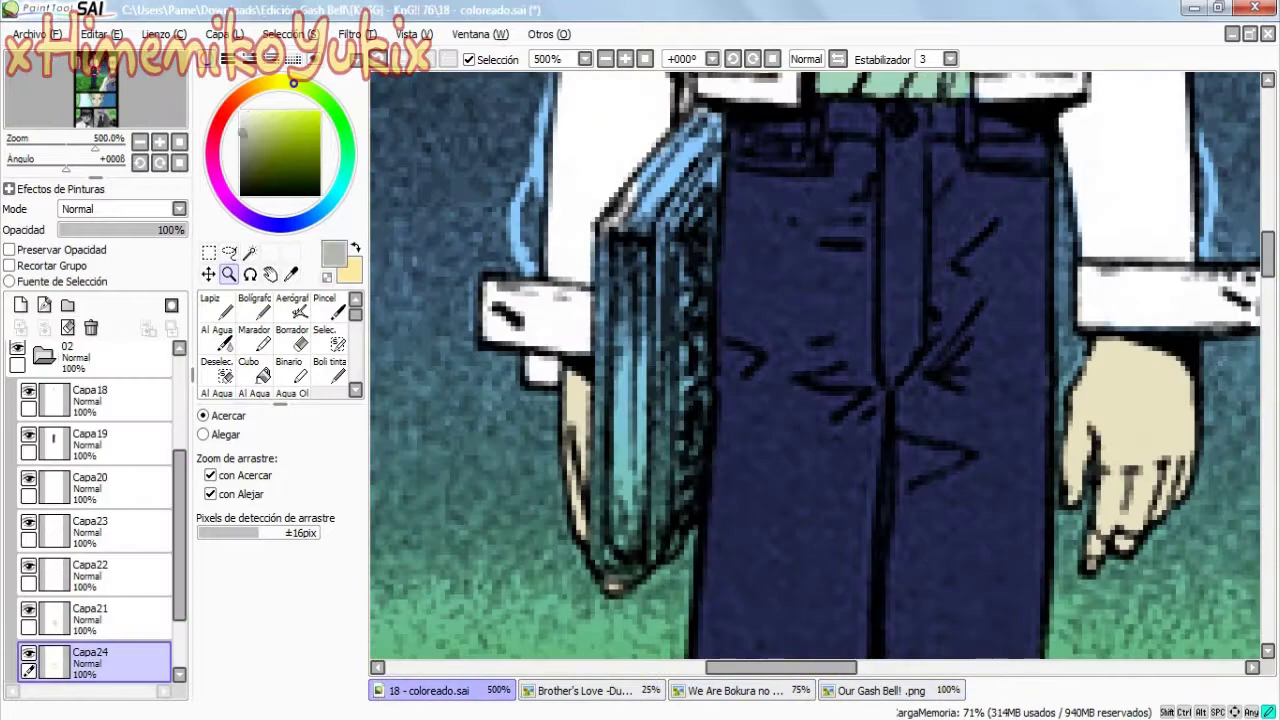
{"action": "left_click", "coordinate": [240, 121]}
{"action": "key", "text": "ctrl+shift+n"}
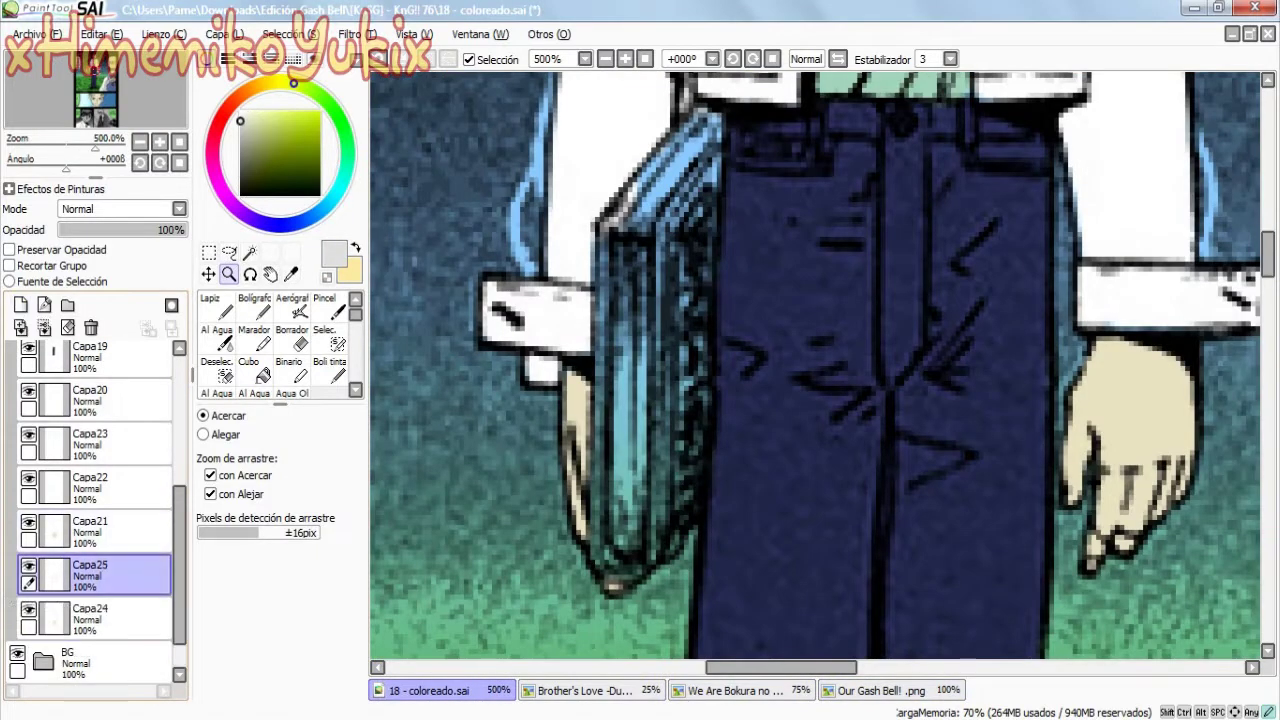
{"action": "left_click", "coordinate": [292, 305]}
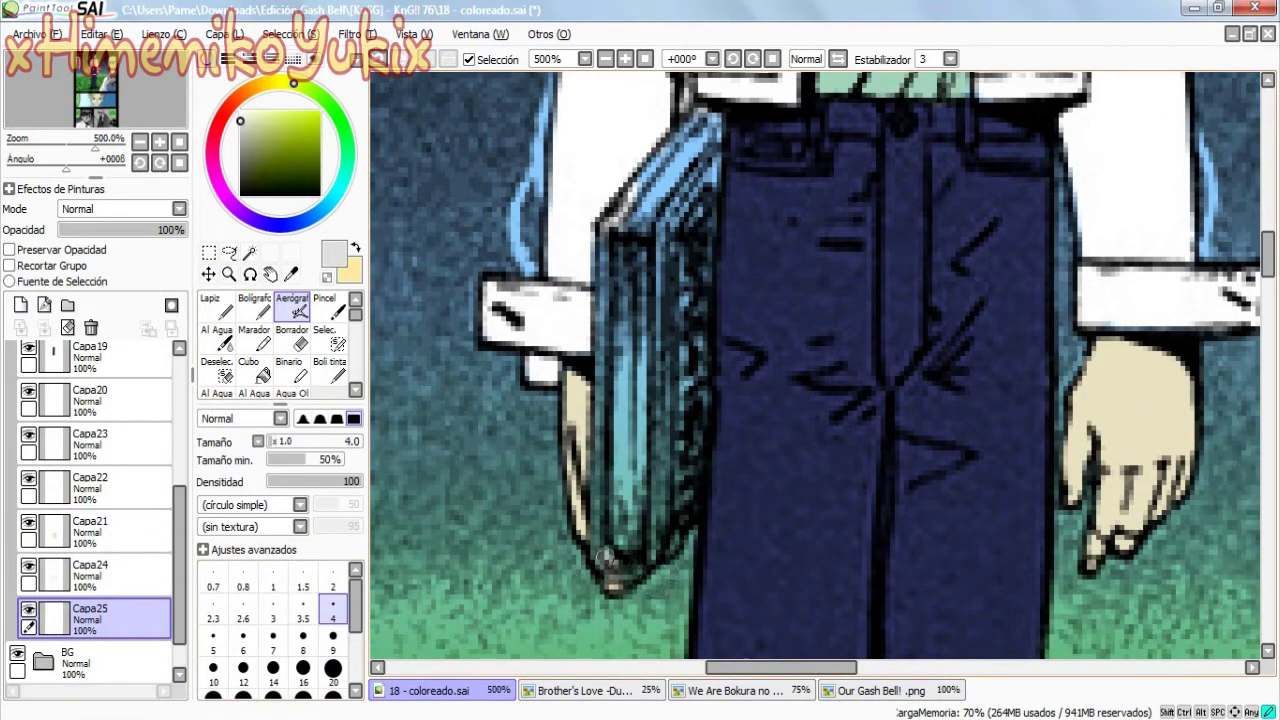
{"action": "mouse_move", "coordinate": [660, 242]}
{"action": "left_mouse_down"}
{"action": "mouse_move", "coordinate": [656, 532]}
{"action": "mouse_move", "coordinate": [687, 244]}
{"action": "left_mouse_up"}
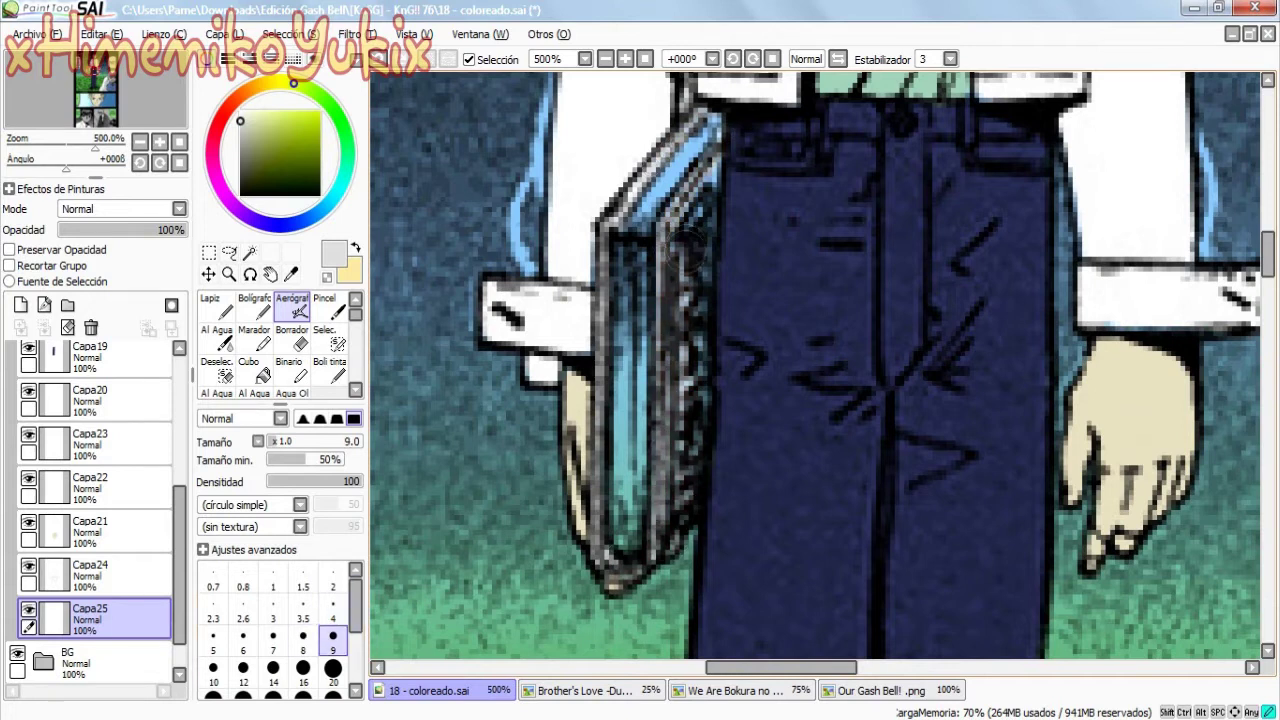
- Add another layer and paint the book's pages white with the Aerógrafo at size 20
{"action": "left_click", "coordinate": [21, 304]}
{"action": "left_click", "coordinate": [240, 111]}
{"action": "left_click", "coordinate": [333, 668]}
{"action": "left_click_drag", "start_coordinate": [608, 565], "coordinate": [652, 168]}
- Add a folder named Kiyo above the BG folder, with a new layer inside it
{"action": "left_click", "coordinate": [229, 273]}
{"action": "left_click", "coordinate": [203, 434]}
{"action": "left_click_drag", "start_coordinate": [660, 300], "coordinate": [600, 300]}
{"action": "left_click", "coordinate": [203, 415]}
{"action": "left_click", "coordinate": [610, 300]}
{"action": "scroll", "coordinate": [95, 500], "scroll_direction": "up", "scroll_amount": 5}
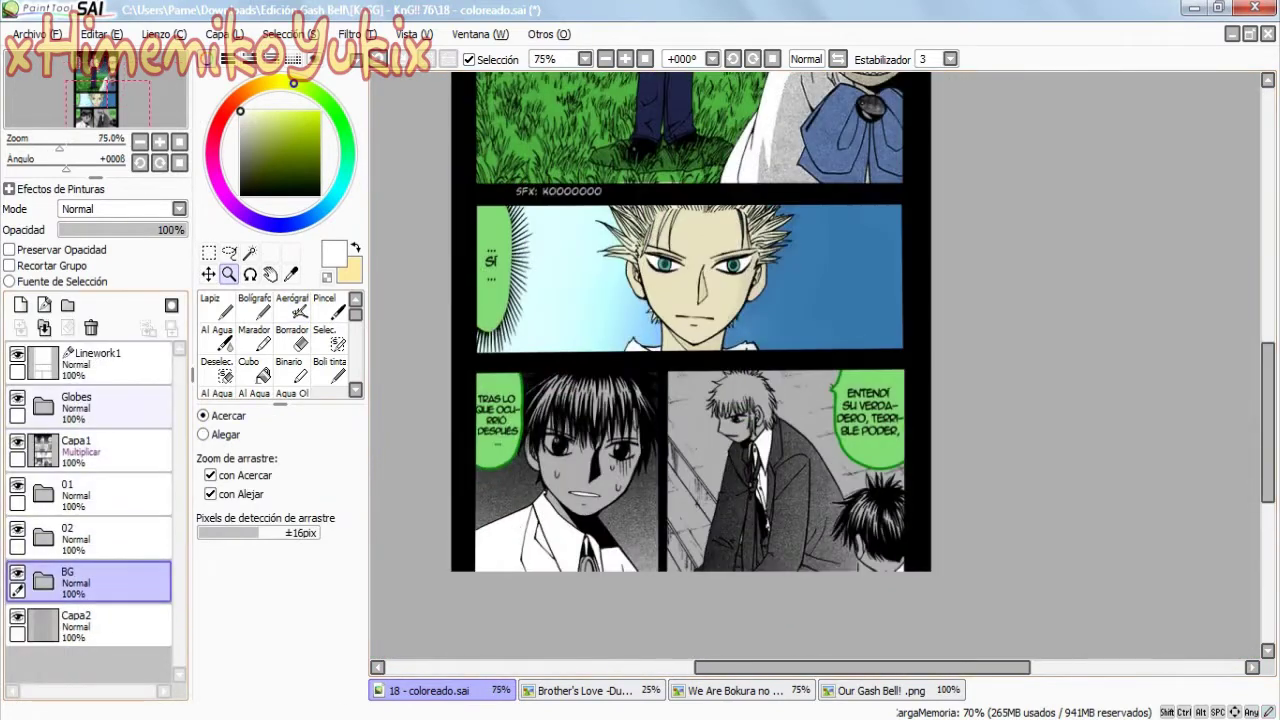
{"action": "left_click", "coordinate": [78, 580]}
{"action": "double_click", "coordinate": [78, 580]}
{"action": "type", "text": "Kiyo"}
{"action": "key", "text": "Return"}
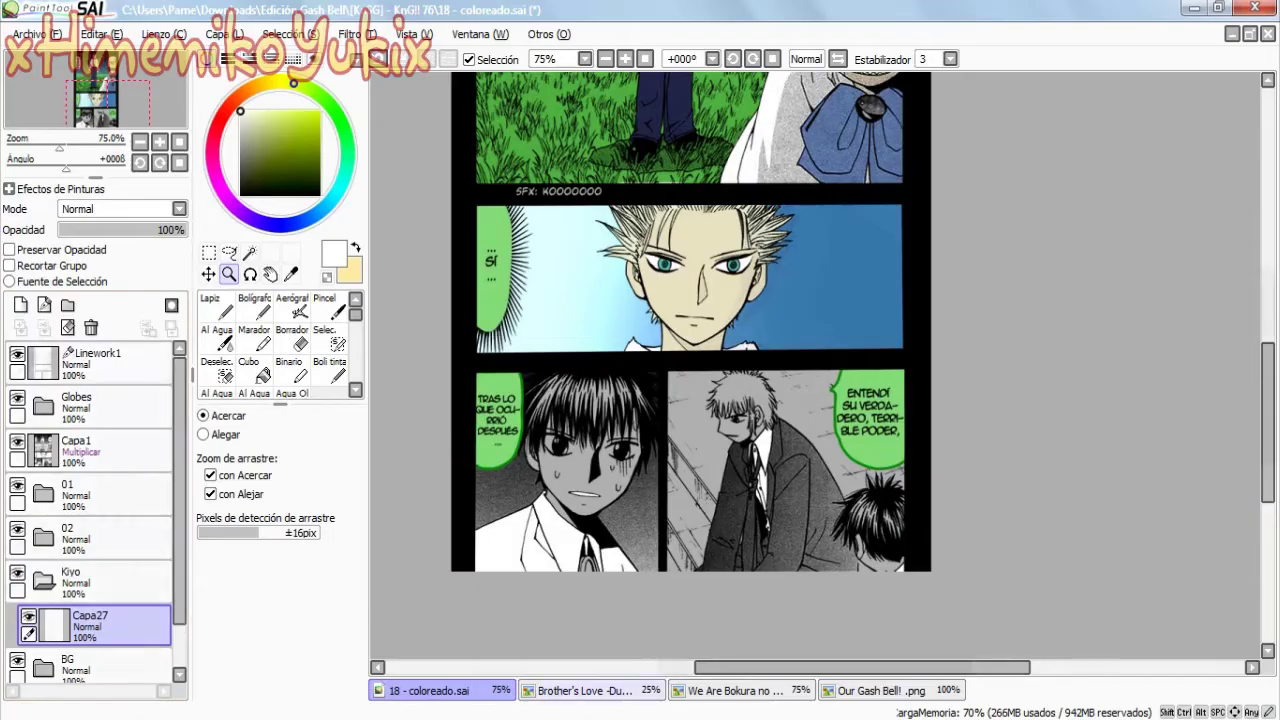
- Replace the open references: browse the Konjiki no Gash Bell picture folder in Windows Explorer and open KiyoxMar and Martel x Kiyomaro
{"action": "left_click", "coordinate": [590, 690]}
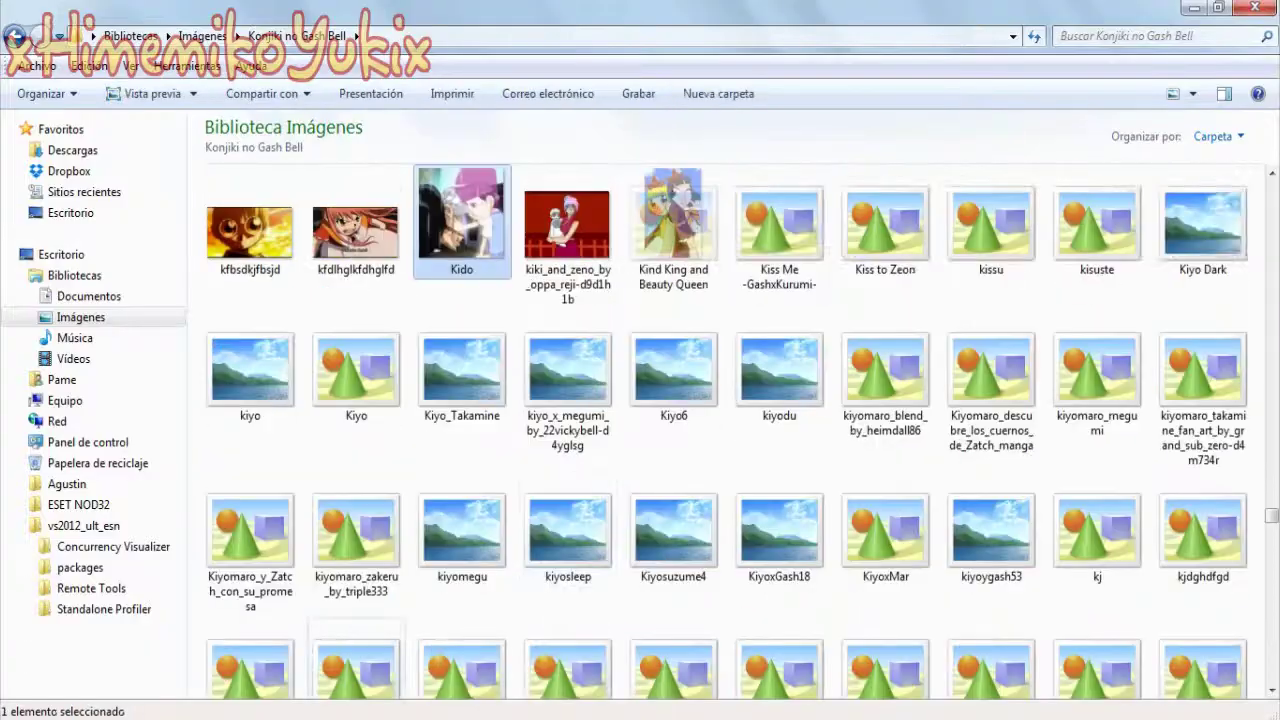
{"action": "left_click", "coordinate": [567, 380]}
{"action": "key", "text": "Down"}
{"action": "key", "text": "Right"}
{"action": "key", "text": "Right"}
{"action": "key", "text": "Right"}
{"action": "key", "text": "Down"}
{"action": "key", "text": "Down"}
{"action": "key", "text": "Down"}
{"action": "key", "text": "Down"}
{"action": "key", "text": "Down"}
{"action": "key", "text": "Down"}
{"action": "key", "text": "Down"}
{"action": "key", "text": "Down"}
{"action": "key", "text": "Down"}
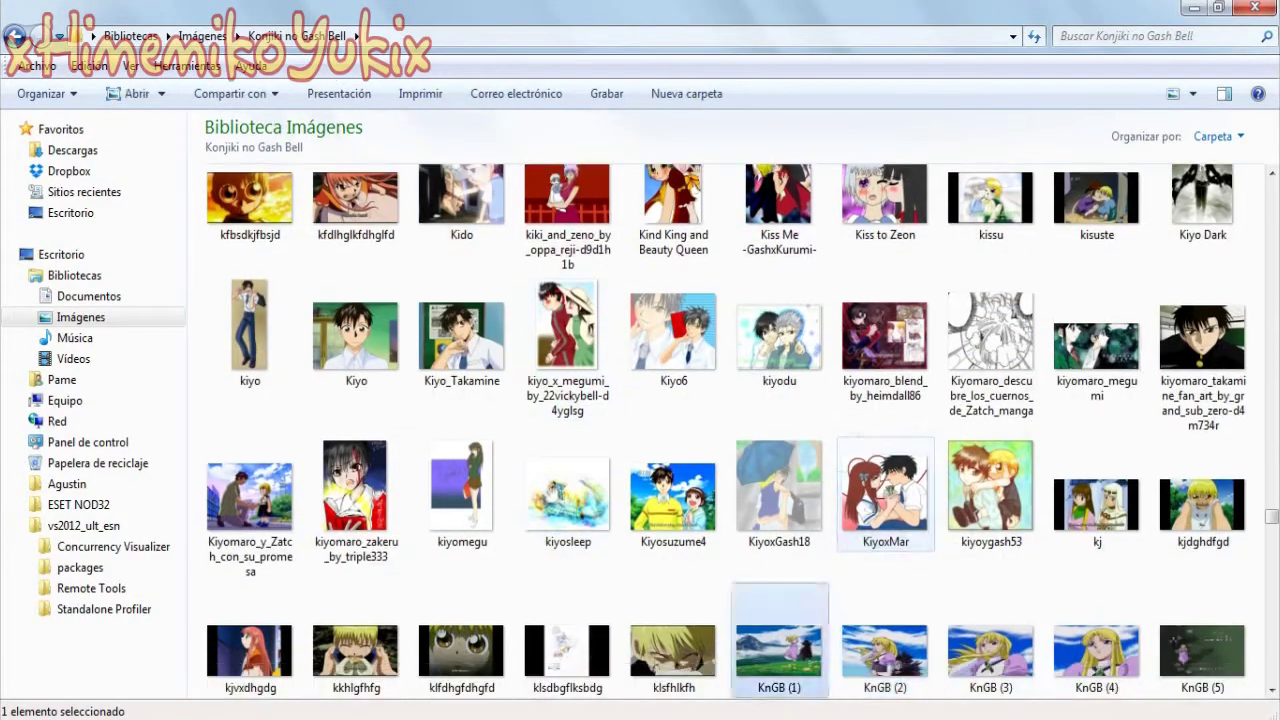
{"action": "type", "text": "martel x"}
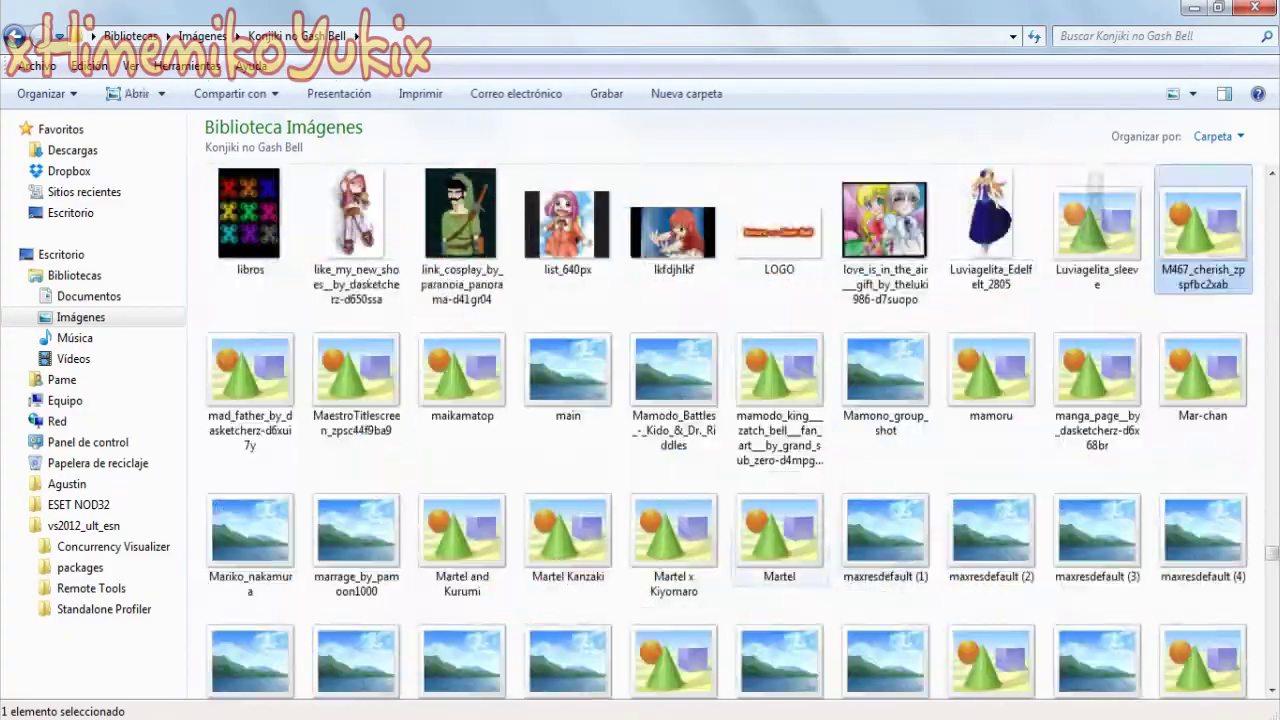
{"action": "scroll", "coordinate": [730, 430], "scroll_direction": "up", "scroll_amount": 10}
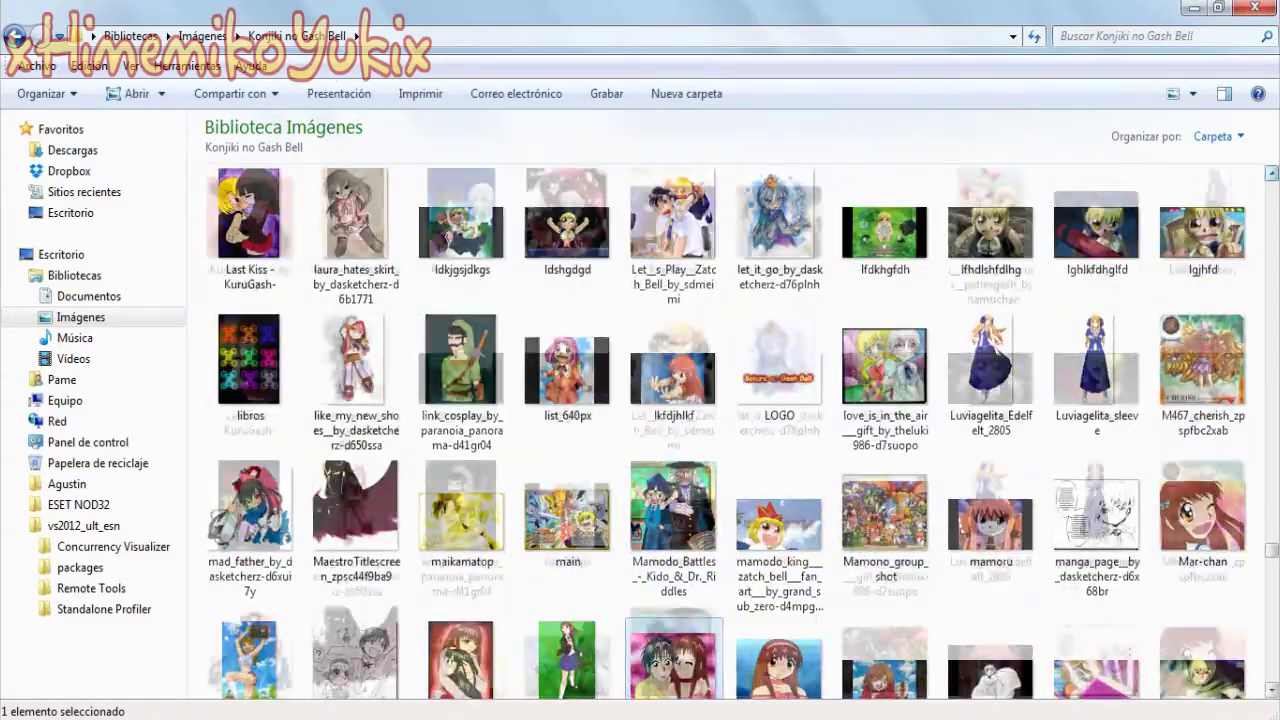
{"action": "scroll", "coordinate": [730, 430], "scroll_direction": "up", "scroll_amount": 3}
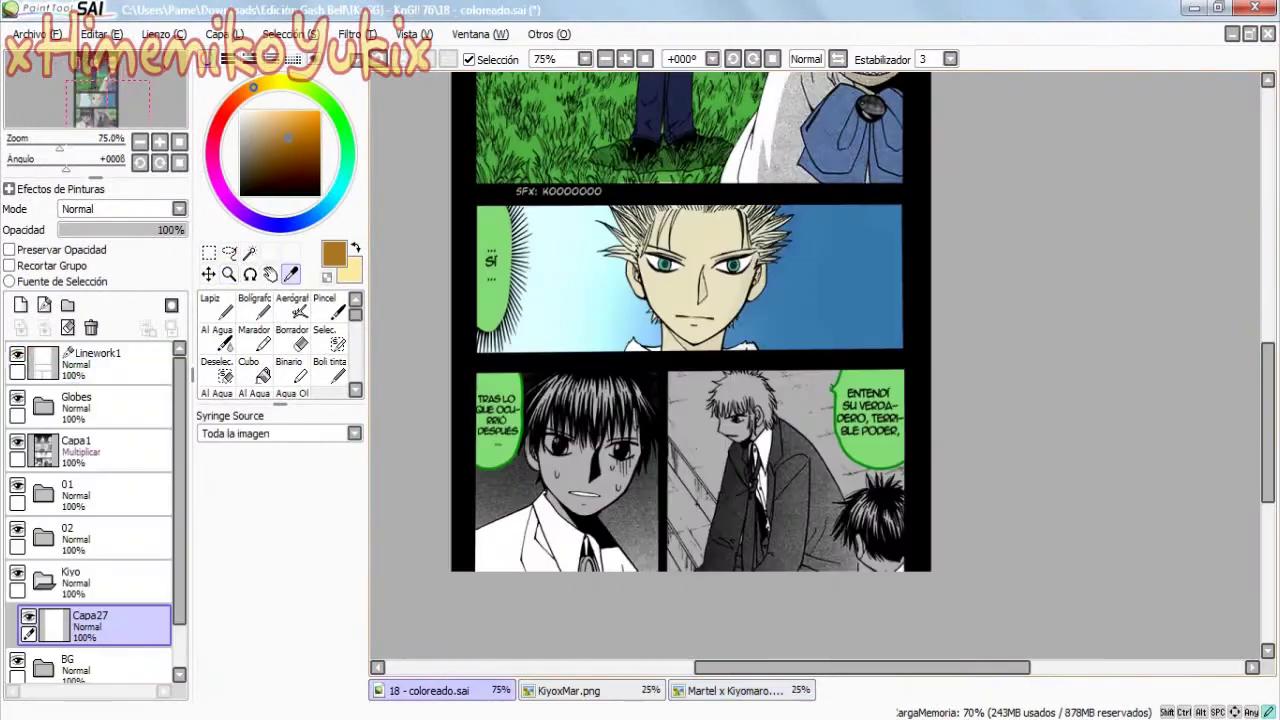
- Paint the dark-haired boy's irises golden brown on Capa27 and his eye whites white on a new layer below, using size 9
{"action": "left_click", "coordinate": [575, 474], "text": "ctrl"}
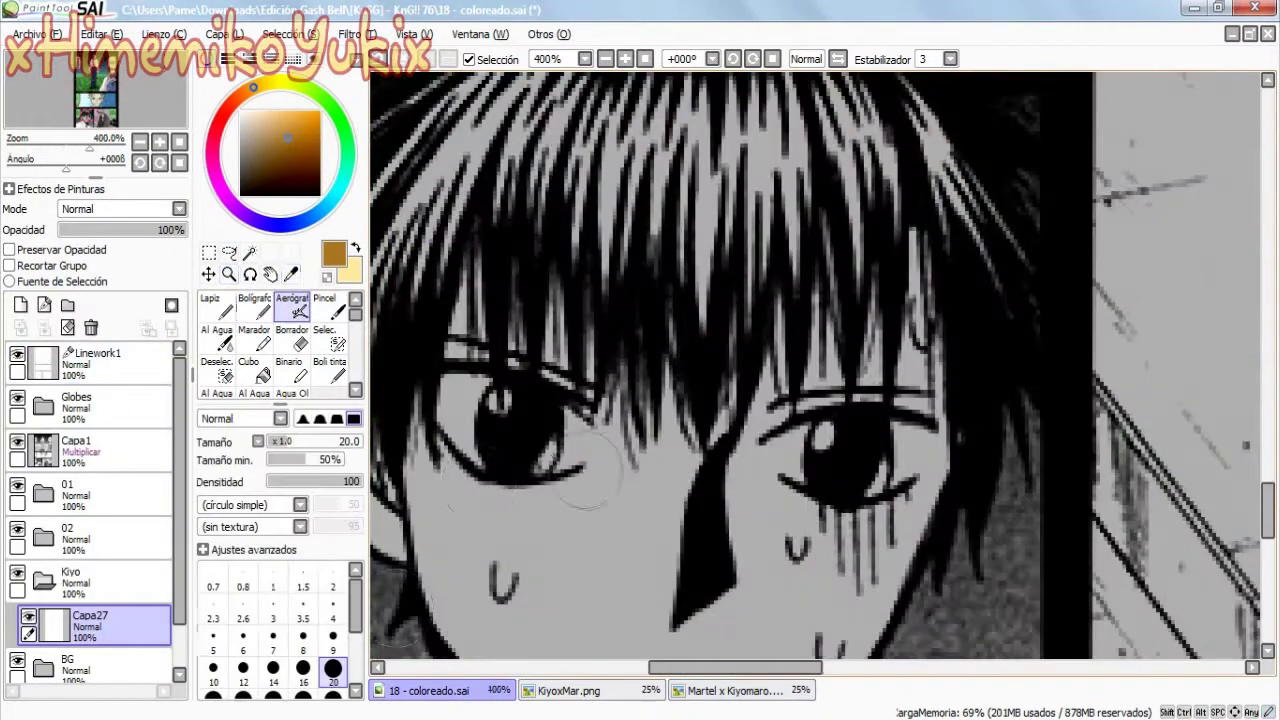
{"action": "left_click", "coordinate": [20, 305]}
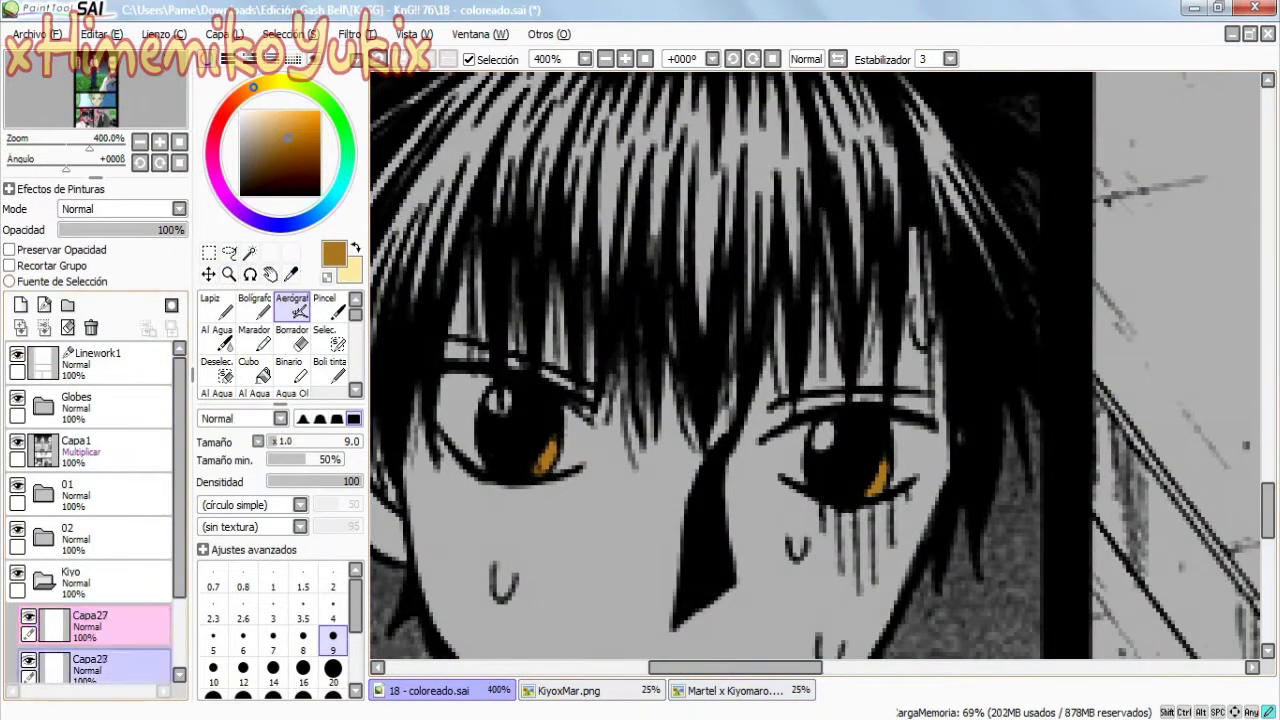
{"action": "left_click", "coordinate": [240, 110]}
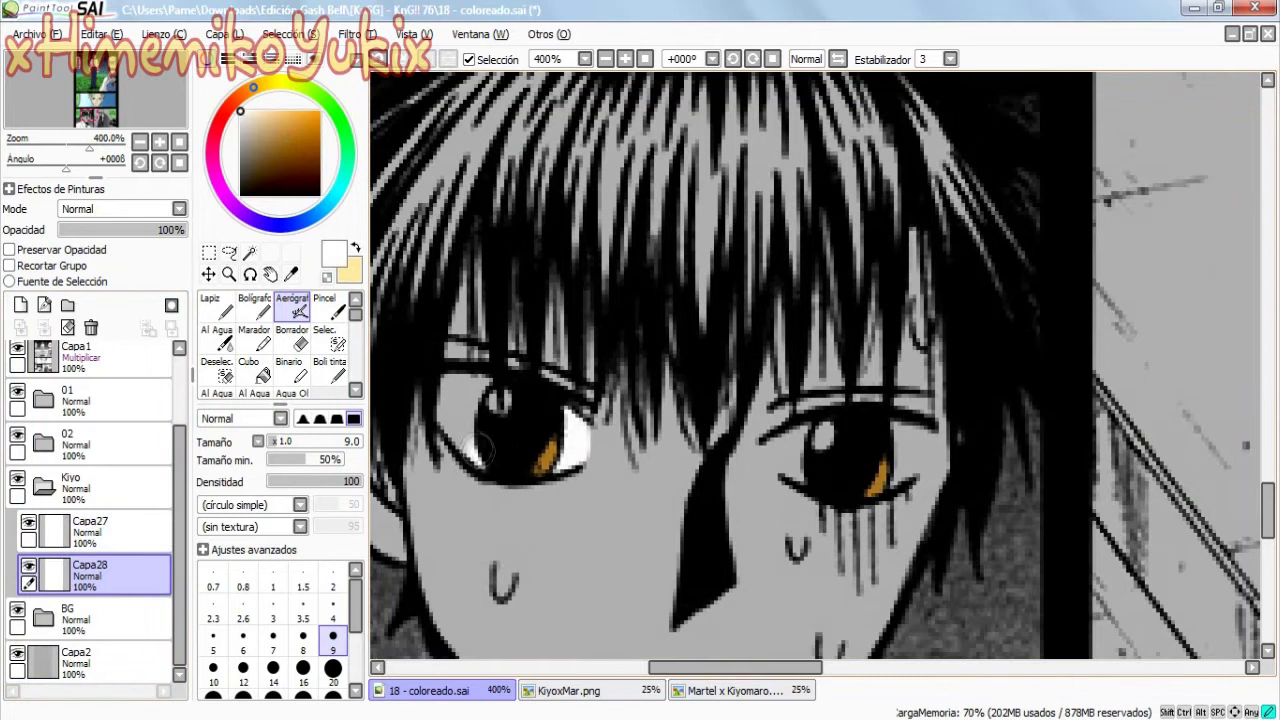
{"action": "left_click_drag", "start_coordinate": [477, 448], "coordinate": [532, 408]}
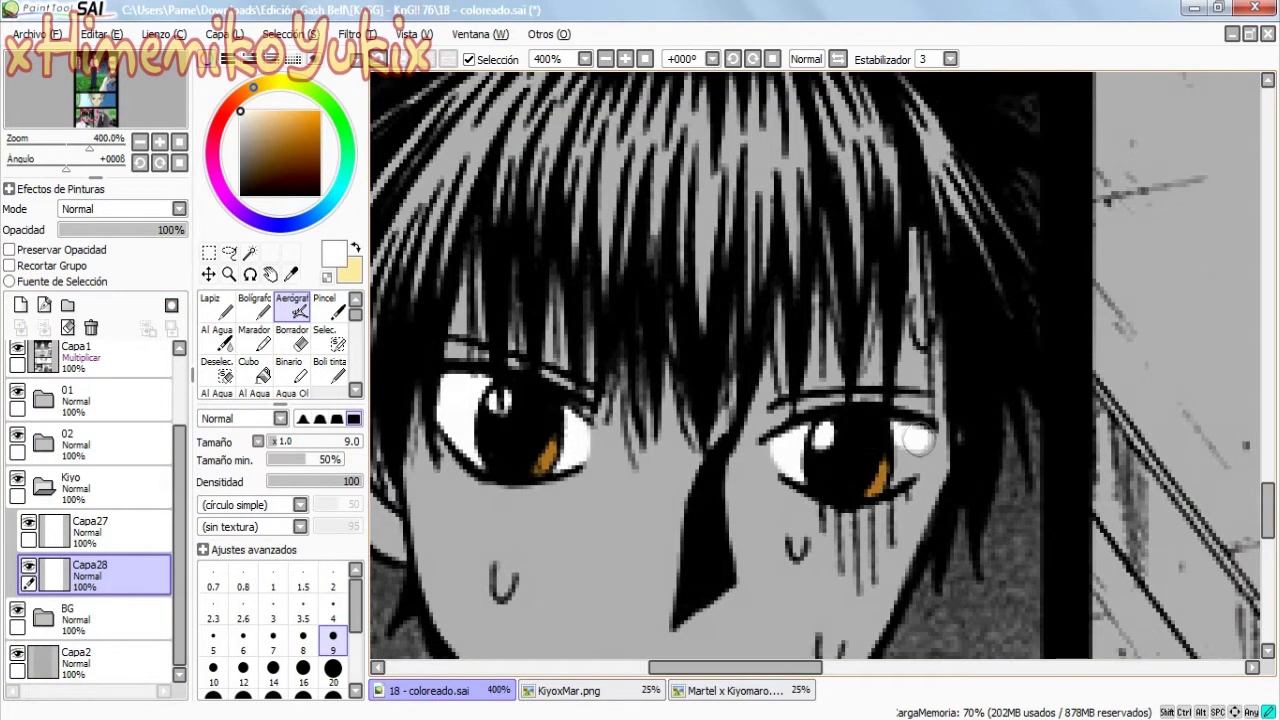
- Add a layer below Capa28 and paint the dark-haired boy's face, ear and neck light peach with the Aerógrafo at size 20
{"action": "left_click", "coordinate": [20, 305]}
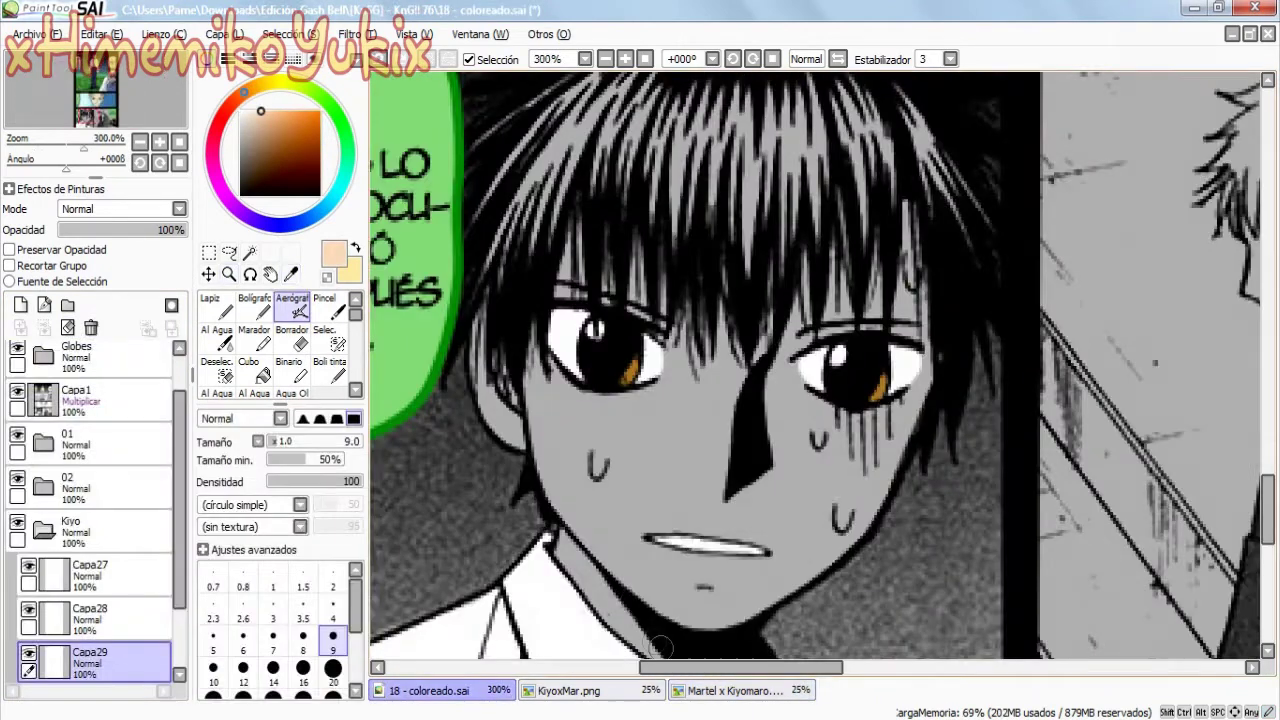
{"action": "scroll", "coordinate": [660, 648], "scroll_direction": "down", "scroll_amount": 2}
{"action": "left_click", "coordinate": [333, 668]}
{"action": "left_click_drag", "start_coordinate": [600, 472], "coordinate": [575, 455]}
{"action": "mouse_move", "coordinate": [545, 405]}
{"action": "left_mouse_down"}
{"action": "mouse_move", "coordinate": [512, 298]}
{"action": "mouse_move", "coordinate": [598, 190]}
{"action": "left_mouse_up"}
{"action": "mouse_move", "coordinate": [720, 252]}
{"action": "left_mouse_down"}
{"action": "mouse_move", "coordinate": [770, 268]}
{"action": "mouse_move", "coordinate": [840, 162]}
{"action": "mouse_move", "coordinate": [900, 190]}
{"action": "mouse_move", "coordinate": [917, 312]}
{"action": "mouse_move", "coordinate": [855, 440]}
{"action": "mouse_move", "coordinate": [809, 493]}
{"action": "mouse_move", "coordinate": [725, 548]}
{"action": "mouse_move", "coordinate": [577, 458]}
{"action": "mouse_move", "coordinate": [565, 312]}
{"action": "mouse_move", "coordinate": [784, 478]}
{"action": "mouse_move", "coordinate": [611, 414]}
{"action": "mouse_move", "coordinate": [808, 330]}
{"action": "mouse_move", "coordinate": [711, 515]}
{"action": "mouse_move", "coordinate": [665, 345]}
{"action": "left_mouse_up"}
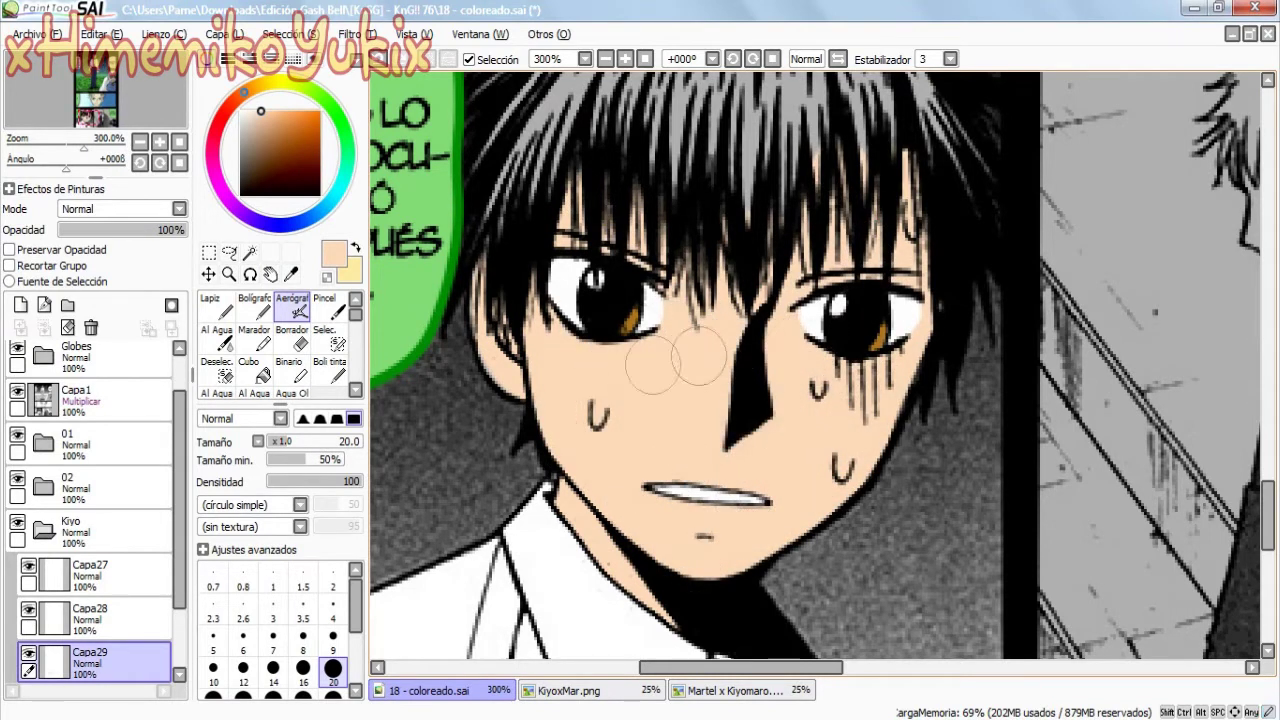
- Erase stray skin colour around the boy's hair, then paint the peach skin of the dark-haired figure in the last panel at size 9
{"action": "key", "text": "e"}
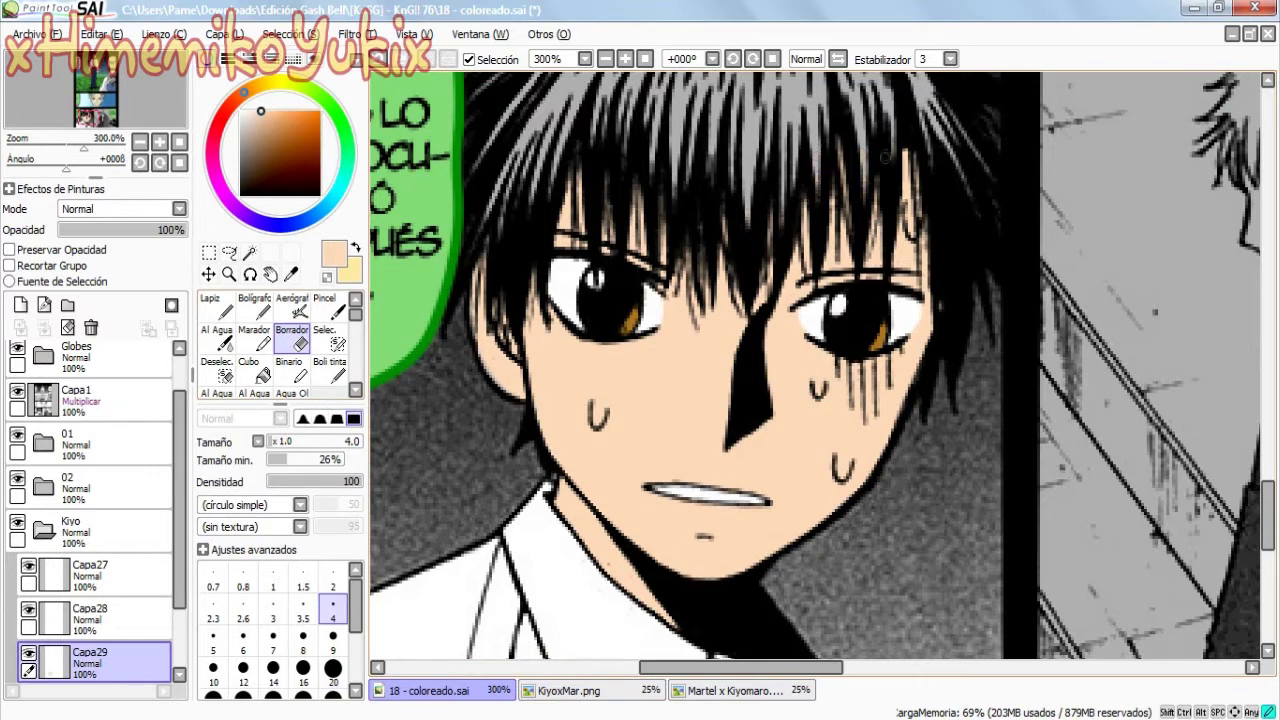
{"action": "left_click_drag", "start_coordinate": [1100, 620], "coordinate": [880, 545]}
{"action": "key", "text": "a"}
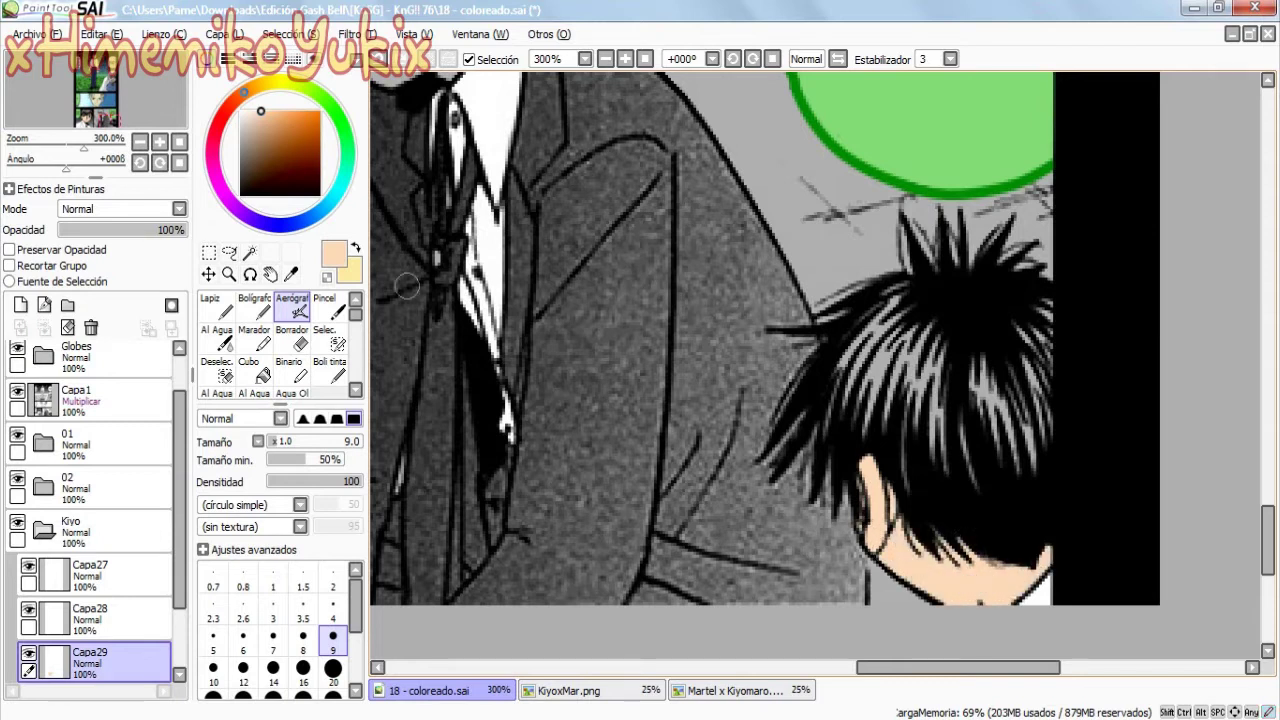
- Sample light grey from the Martel x Kiyomaro reference and paint the dark-haired boy's hair highlights in both bottom panels on new layer Capa30, size 20
{"action": "scroll", "coordinate": [407, 287], "scroll_direction": "down", "scroll_amount": 5}
{"action": "scroll", "coordinate": [395, 310], "scroll_direction": "up", "scroll_amount": 5}
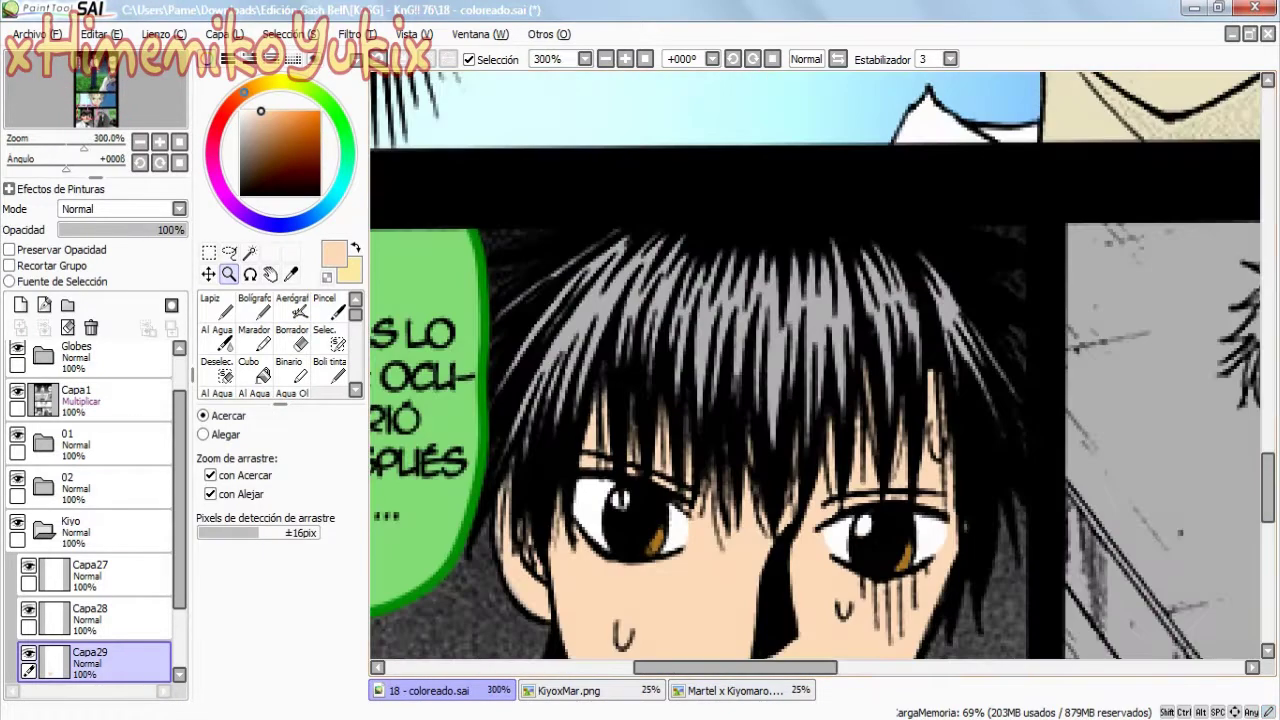
{"action": "left_click", "coordinate": [727, 690]}
{"action": "left_click", "coordinate": [428, 690]}
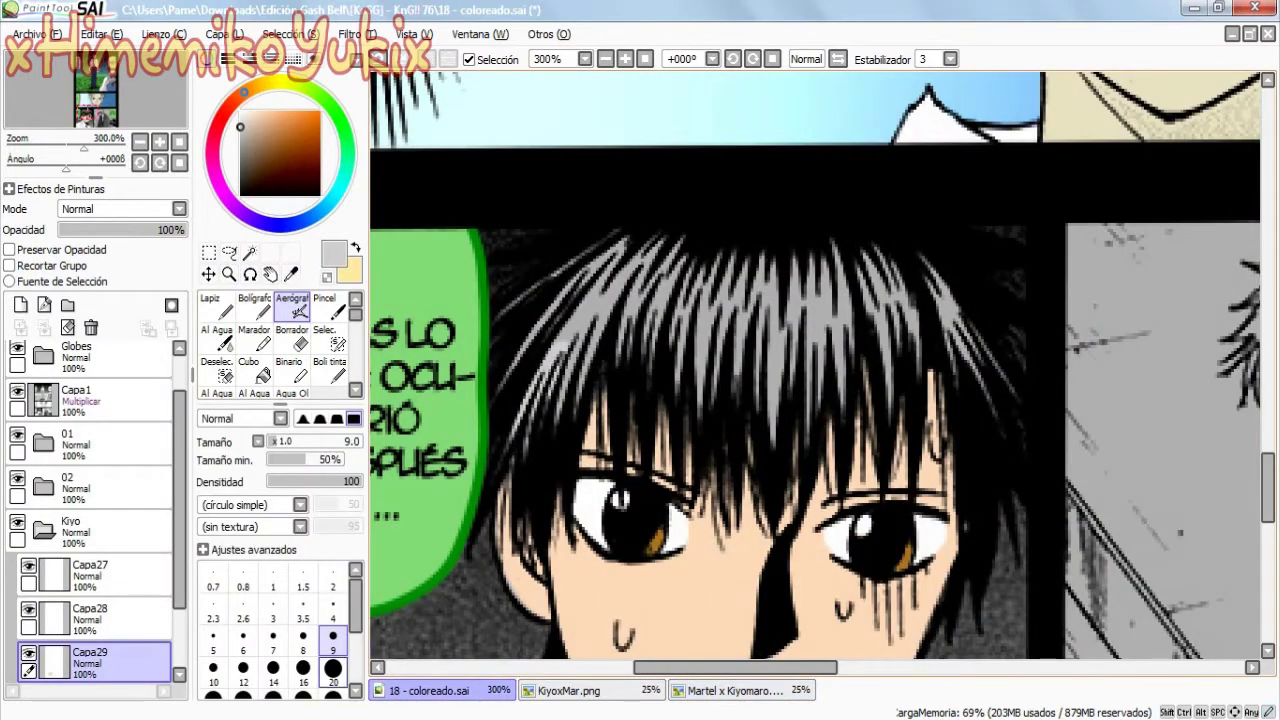
{"action": "key", "text": "bracketright"}
{"action": "key", "text": "bracketright"}
{"action": "key", "text": "bracketright"}
{"action": "key", "text": "bracketright"}
{"action": "key", "text": "bracketright"}
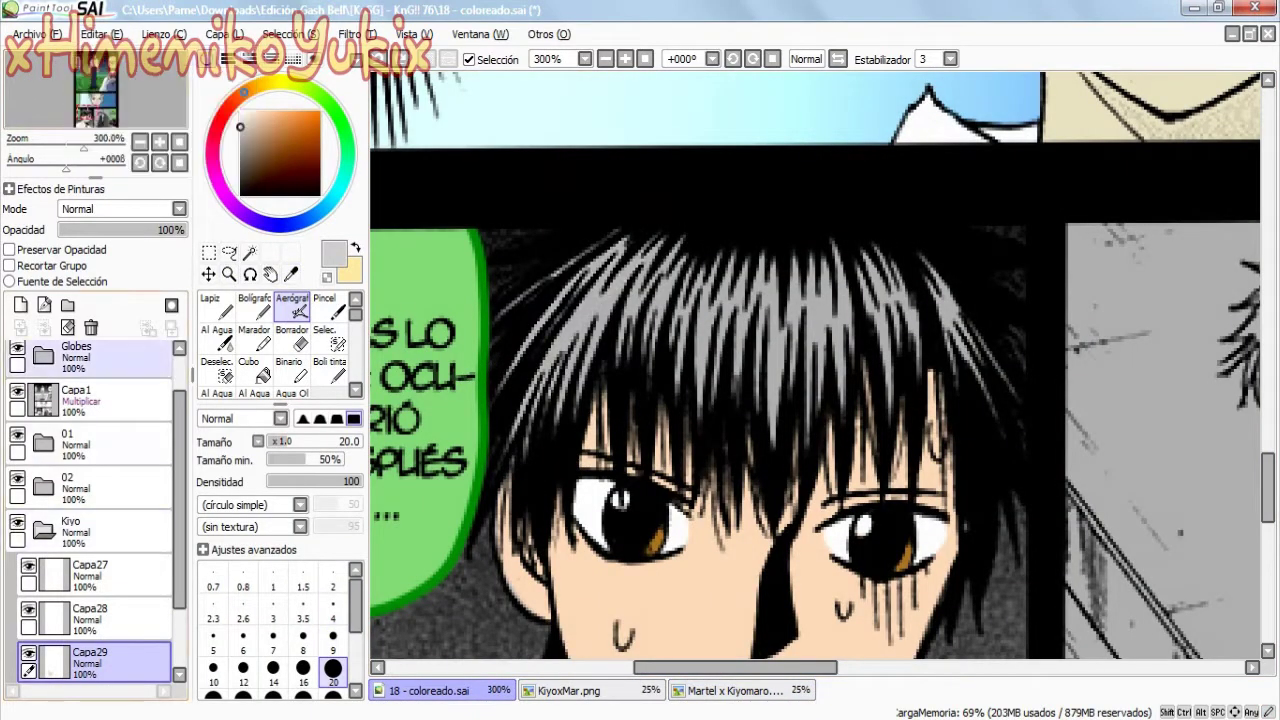
{"action": "key", "text": "ctrl+shift+n"}
{"action": "mouse_move", "coordinate": [600, 250]}
{"action": "left_mouse_down"}
{"action": "mouse_move", "coordinate": [900, 300]}
{"action": "mouse_move", "coordinate": [920, 345]}
{"action": "mouse_move", "coordinate": [780, 450]}
{"action": "mouse_move", "coordinate": [540, 420]}
{"action": "left_mouse_up"}
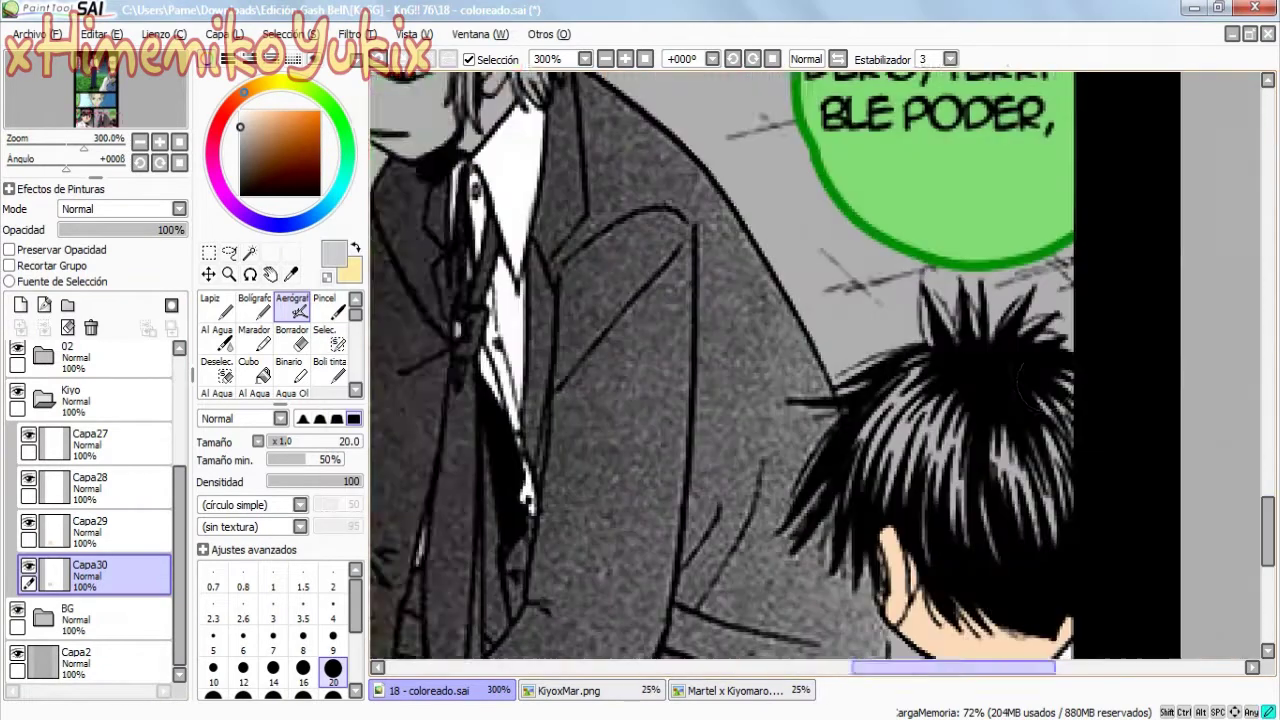
{"action": "scroll", "coordinate": [1020, 385], "scroll_direction": "right", "scroll_amount": 2}
{"action": "mouse_move", "coordinate": [832, 509]}
{"action": "left_mouse_down"}
{"action": "mouse_move", "coordinate": [808, 402]}
{"action": "mouse_move", "coordinate": [815, 460]}
{"action": "mouse_move", "coordinate": [874, 566]}
{"action": "left_mouse_up"}
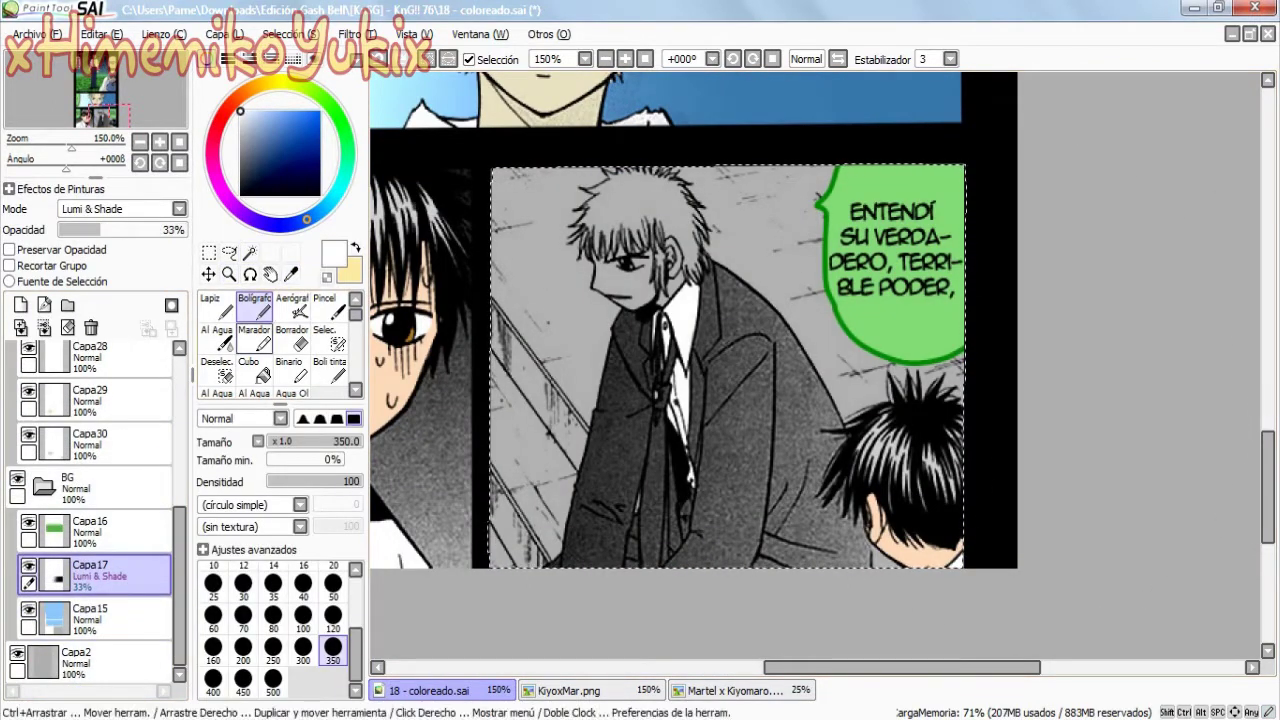
- Shade the last panel's background on Capa17 with white at size 120 and black at size 50, then blend the tones softly
{"action": "key", "text": "n"}
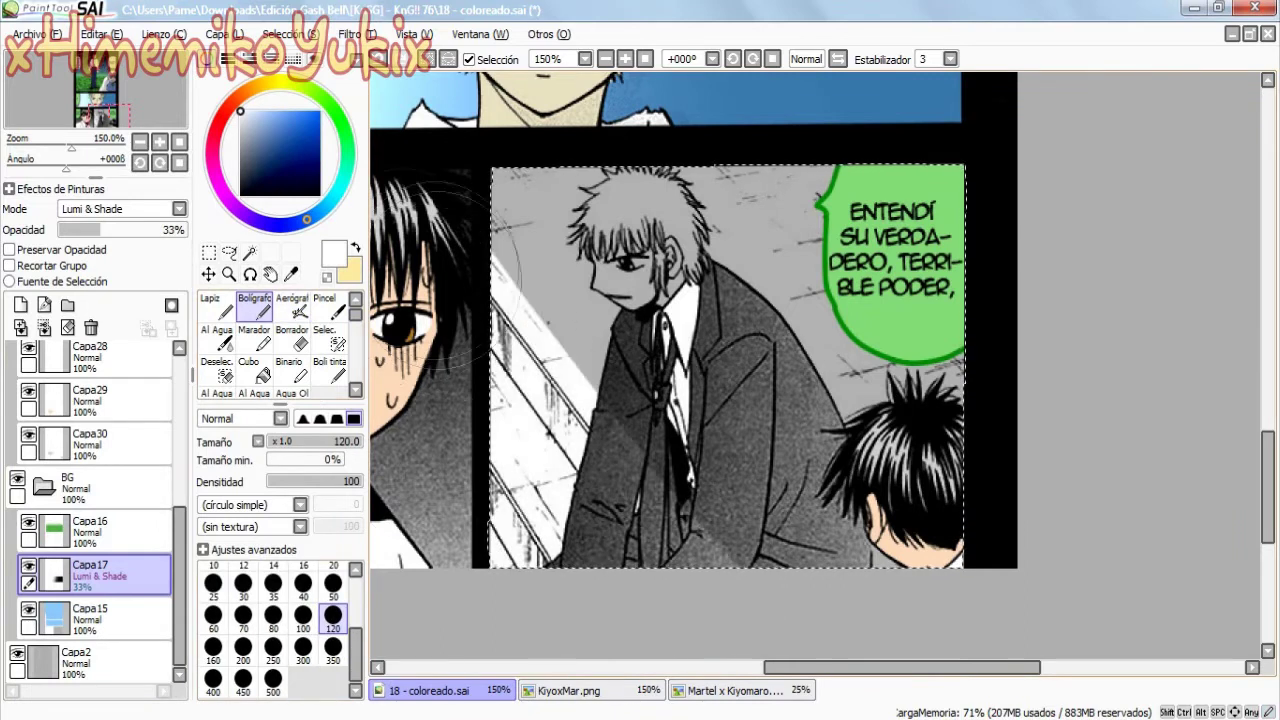
{"action": "left_click", "coordinate": [578, 560], "text": "alt"}
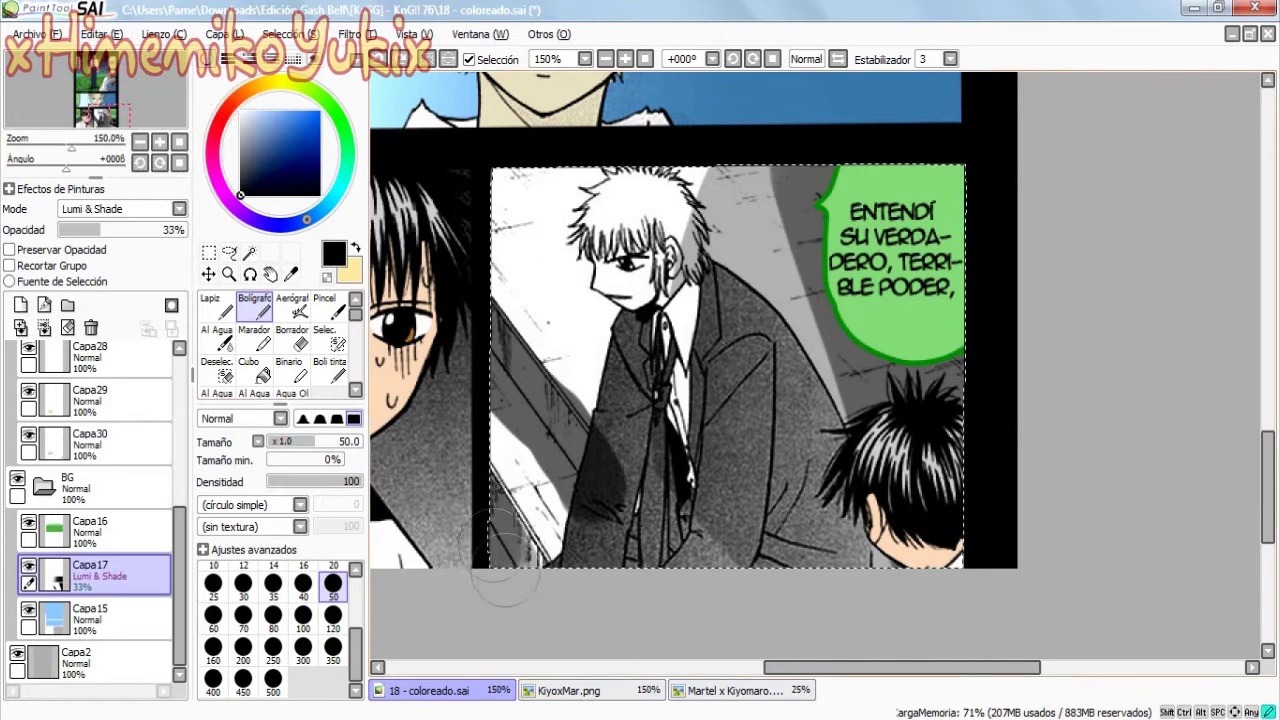
{"action": "key", "text": "b"}
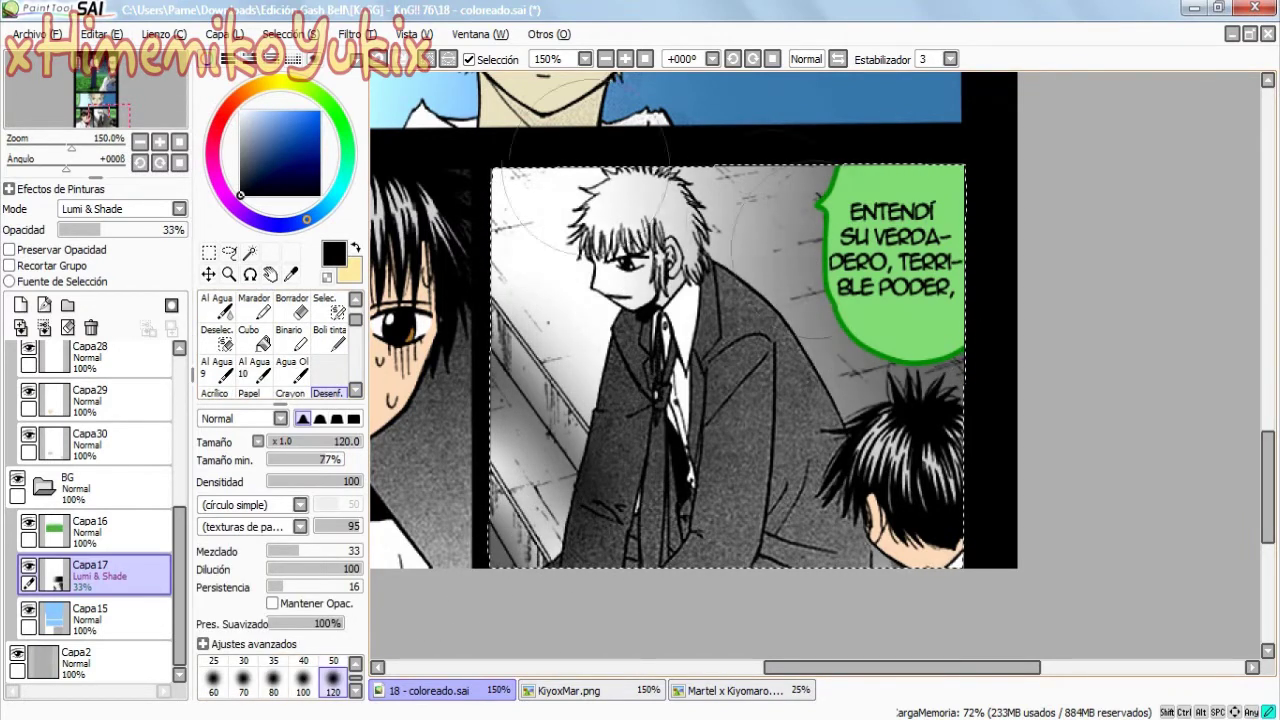
- Marquee-select the dark-haired boy's panel, sample a mid grey and ready the Bolígrafo at size 500 on Capa15
{"action": "key", "text": "m"}
{"action": "scroll", "coordinate": [815, 320], "scroll_direction": "left", "scroll_amount": 3}
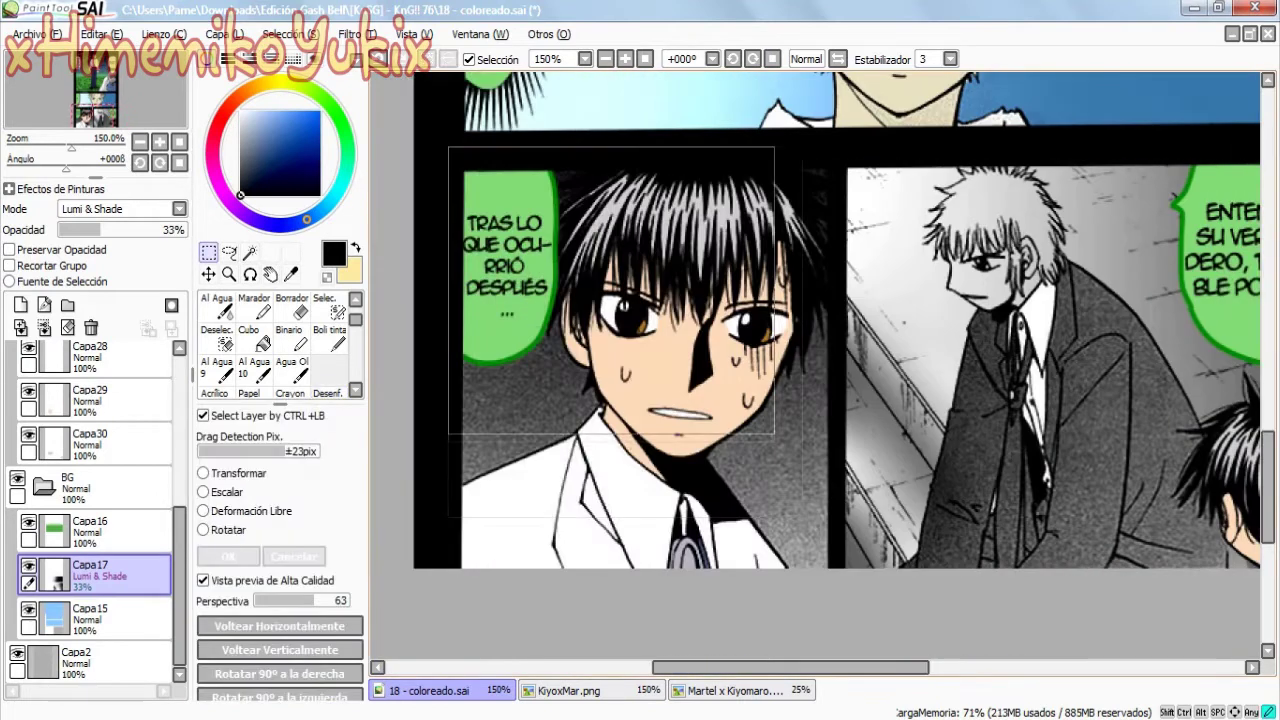
{"action": "left_click", "coordinate": [95, 358]}
{"action": "left_click", "coordinate": [17, 441]}
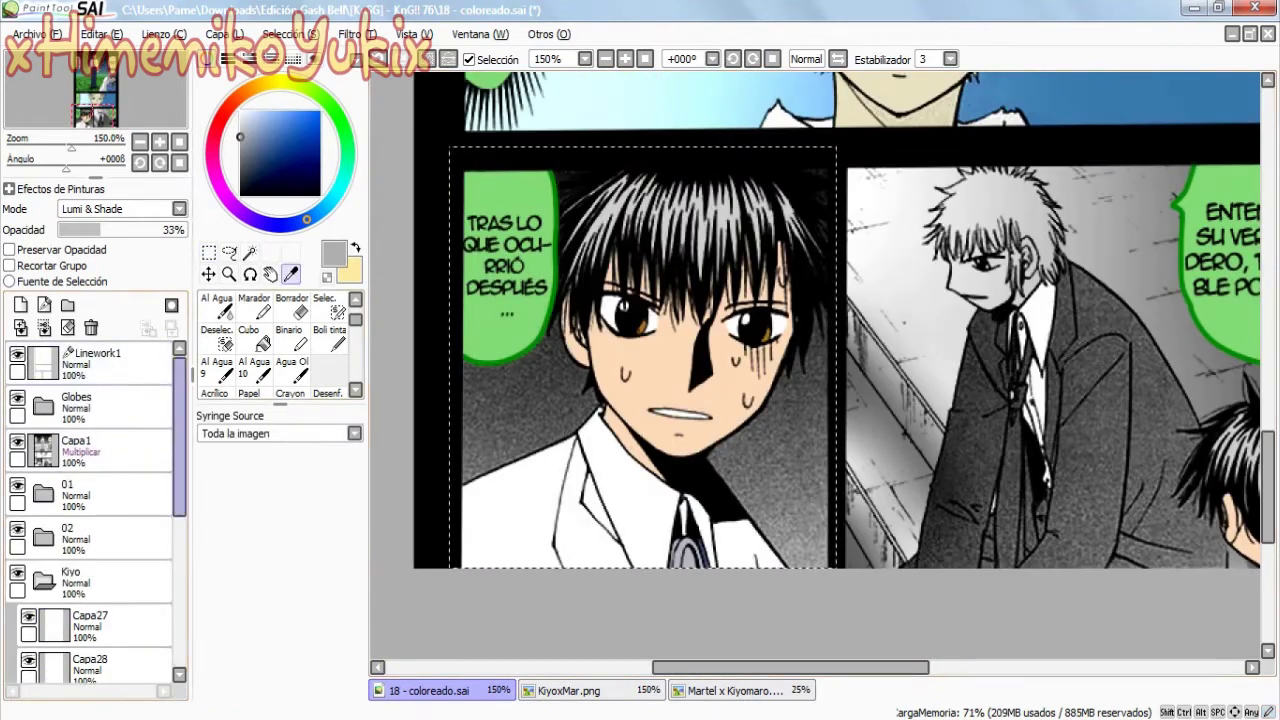
{"action": "scroll", "coordinate": [95, 500], "scroll_direction": "down", "scroll_amount": 5}
{"action": "left_click", "coordinate": [90, 615]}
{"action": "left_click", "coordinate": [254, 305]}
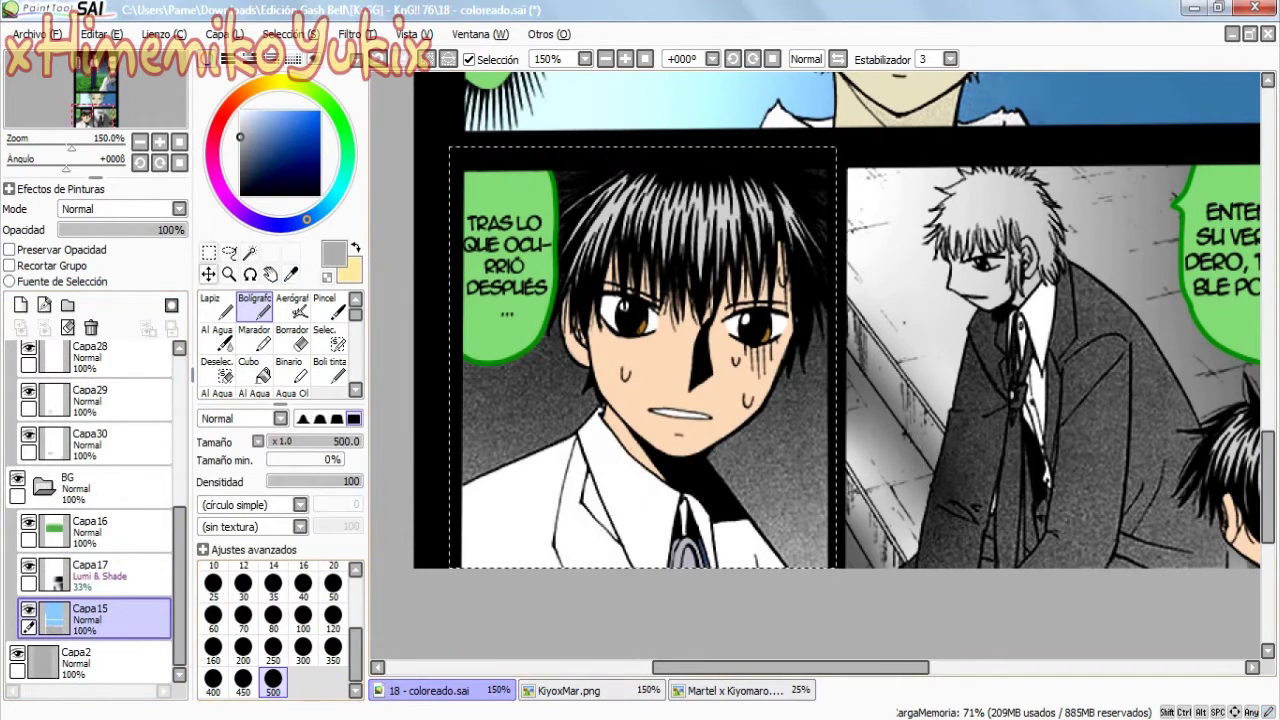
- Clear the selection around the dark-haired boy's panel and collapse the BG folder
{"action": "key", "text": "ctrl+d"}
{"action": "left_click", "coordinate": [208, 252]}
{"action": "left_click", "coordinate": [90, 488]}
{"action": "left_click", "coordinate": [42, 486]}
{"action": "scroll", "coordinate": [815, 320], "scroll_direction": "right", "scroll_amount": 3}
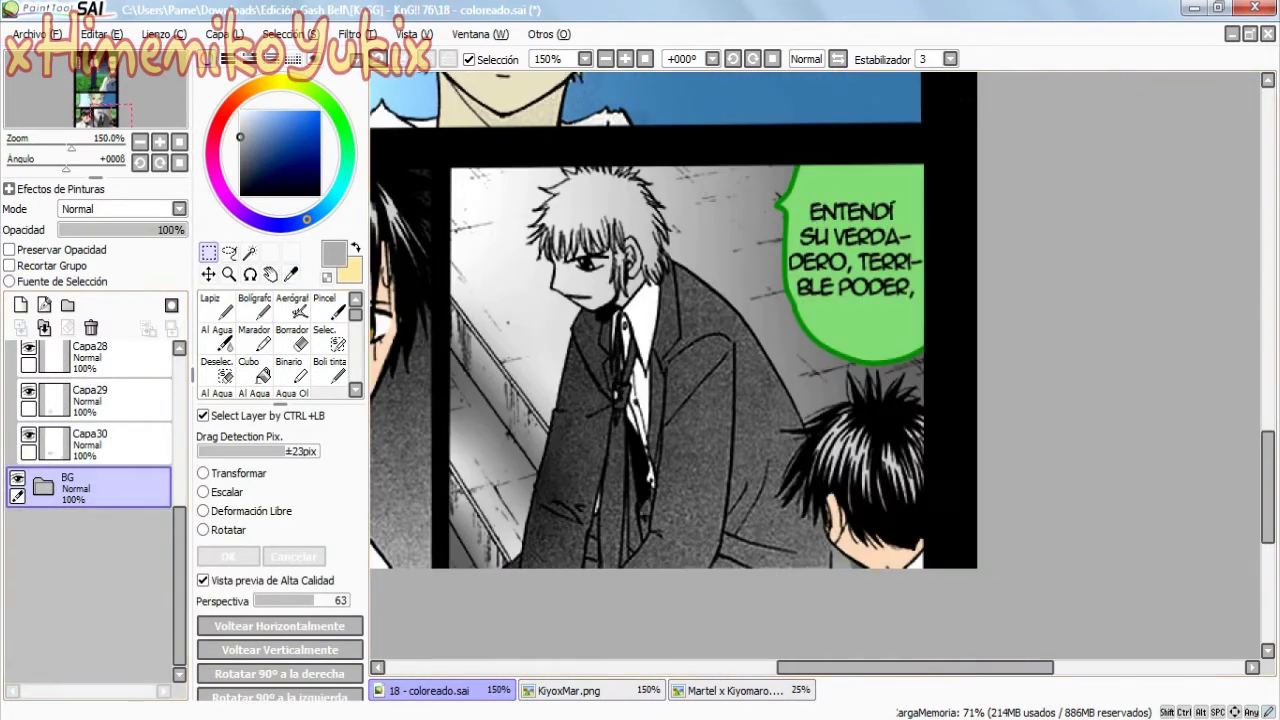
- Open the references 18 - coloreado.png and 24 - colored.png from the Gash Bell folders in Windows Explorer and sample the orange-brown suit colour
{"action": "left_click", "coordinate": [100, 630]}
{"action": "mouse_move", "coordinate": [250, 400]}
{"action": "left_mouse_down"}
{"action": "mouse_move", "coordinate": [260, 690]}
{"action": "mouse_move", "coordinate": [640, 360]}
{"action": "left_mouse_up"}
{"action": "scroll", "coordinate": [640, 360], "scroll_direction": "up", "scroll_amount": 5}
{"action": "left_click", "coordinate": [120, 640]}
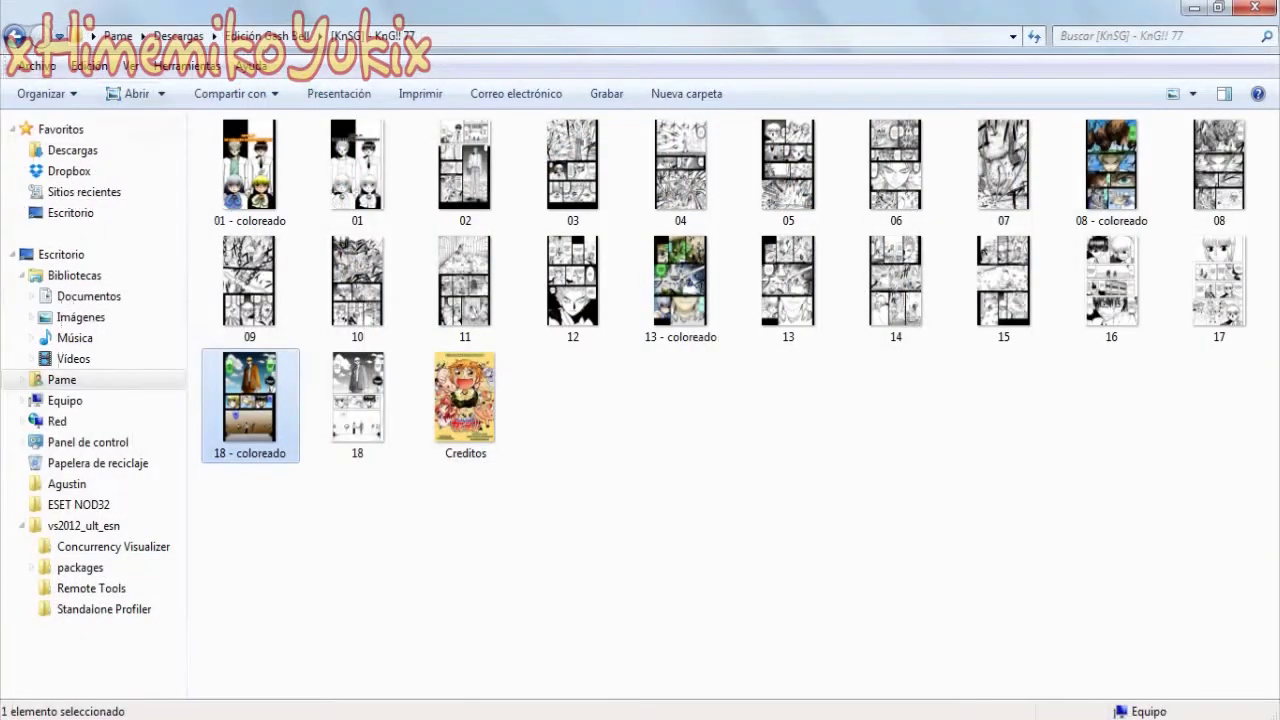
{"action": "key", "text": "BackSpace"}
{"action": "mouse_move", "coordinate": [120, 630]}
{"action": "left_click", "coordinate": [325, 630]}
{"action": "scroll", "coordinate": [700, 400], "scroll_direction": "up", "scroll_amount": 5}
{"action": "double_click", "coordinate": [780, 223]}
{"action": "double_click", "coordinate": [357, 630]}
{"action": "key", "text": "BackSpace"}
{"action": "key", "text": "Return"}
{"action": "key", "text": "Return"}
{"action": "key", "text": "alt+Tab"}
{"action": "scroll", "coordinate": [815, 365], "scroll_direction": "up", "scroll_amount": 3}
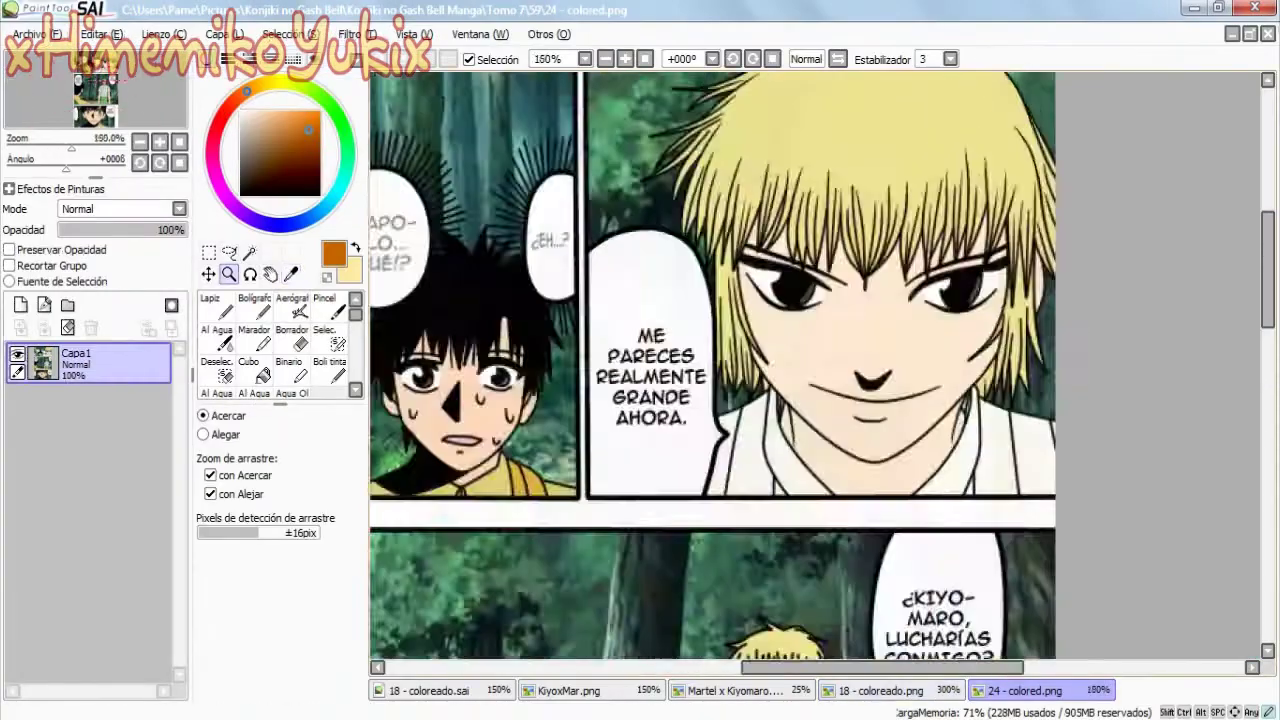
- Create folder 04 with new layer Capa31 and paint the last panel's hunched figure's suit orange-brown
{"action": "left_click", "coordinate": [428, 690]}
{"action": "left_click", "coordinate": [43, 442]}
{"action": "left_click", "coordinate": [67, 305]}
{"action": "left_click", "coordinate": [20, 305]}
{"action": "left_click", "coordinate": [254, 305]}
{"action": "left_click", "coordinate": [333, 615]}
{"action": "mouse_move", "coordinate": [800, 520]}
{"action": "left_mouse_down"}
{"action": "mouse_move", "coordinate": [730, 340]}
{"action": "mouse_move", "coordinate": [560, 510]}
{"action": "left_mouse_up"}
- Erase the orange spill around the suit's outline and over the dark-haired figure with the Borrador at size 20
{"action": "key", "text": "e"}
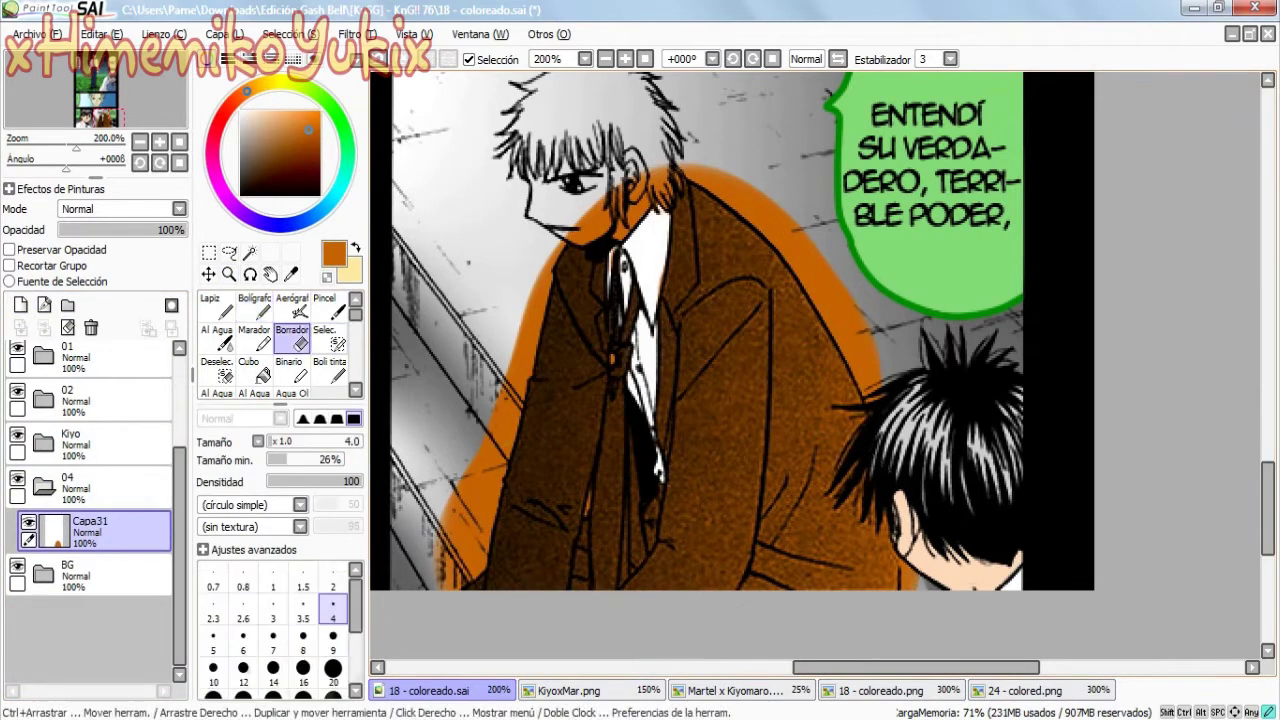
{"action": "left_click", "coordinate": [800, 548], "text": "ctrl"}
{"action": "left_click_drag", "start_coordinate": [970, 600], "coordinate": [978, 536]}
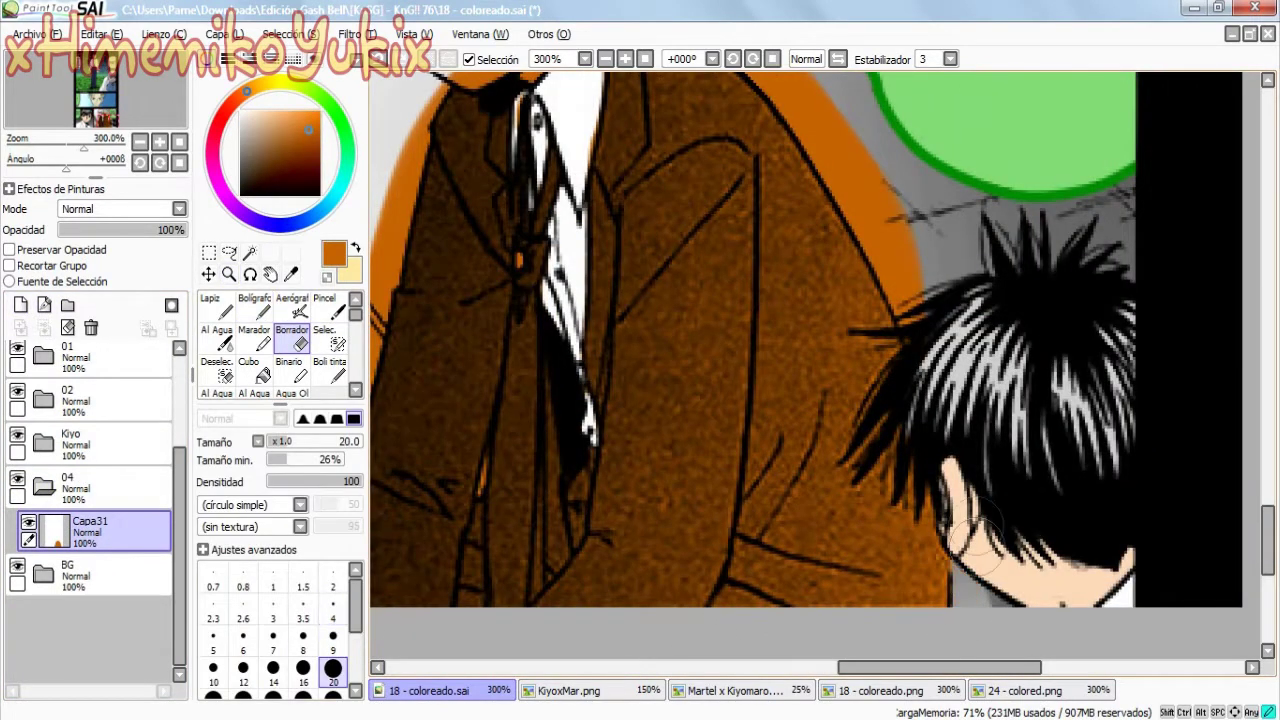
{"action": "mouse_move", "coordinate": [922, 433]}
{"action": "left_mouse_down"}
{"action": "mouse_move", "coordinate": [952, 296]}
{"action": "mouse_move", "coordinate": [921, 318]}
{"action": "mouse_move", "coordinate": [800, 95]}
{"action": "left_mouse_up"}
{"action": "scroll", "coordinate": [815, 340], "scroll_direction": "left", "scroll_amount": 5}
{"action": "mouse_move", "coordinate": [515, 605]}
{"action": "left_mouse_down"}
{"action": "mouse_move", "coordinate": [608, 240]}
{"action": "mouse_move", "coordinate": [684, 75]}
{"action": "left_mouse_up"}
{"action": "mouse_move", "coordinate": [545, 415]}
{"action": "left_mouse_down"}
{"action": "mouse_move", "coordinate": [490, 560]}
{"action": "mouse_move", "coordinate": [520, 430]}
{"action": "left_mouse_up"}
- Erase the leftover orange on the hunched figure's face, hair and shirt collar, using Borrador sizes 2 and 20
{"action": "left_click", "coordinate": [333, 583]}
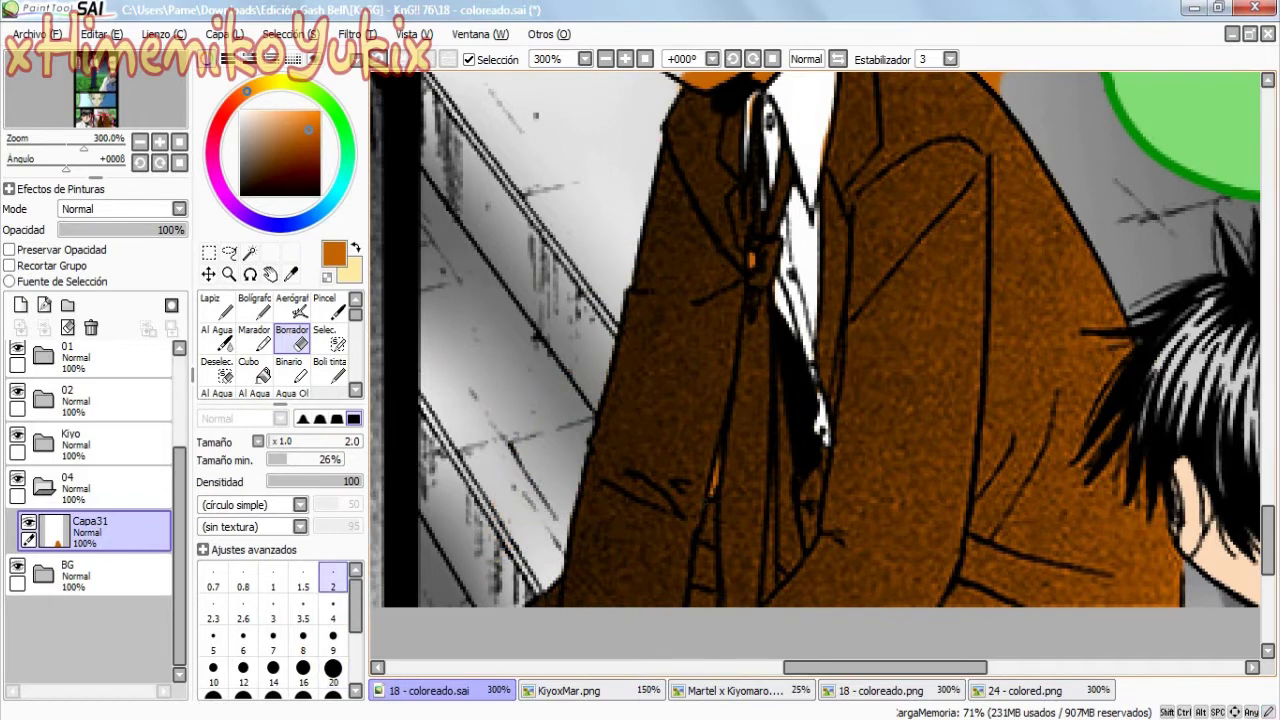
{"action": "scroll", "coordinate": [944, 428], "scroll_direction": "up", "scroll_amount": 7}
{"action": "left_click", "coordinate": [333, 668]}
{"action": "mouse_move", "coordinate": [1005, 405]}
{"action": "left_mouse_down"}
{"action": "mouse_move", "coordinate": [852, 300]}
{"action": "mouse_move", "coordinate": [765, 450]}
{"action": "mouse_move", "coordinate": [700, 400]}
{"action": "mouse_move", "coordinate": [745, 355]}
{"action": "left_mouse_up"}
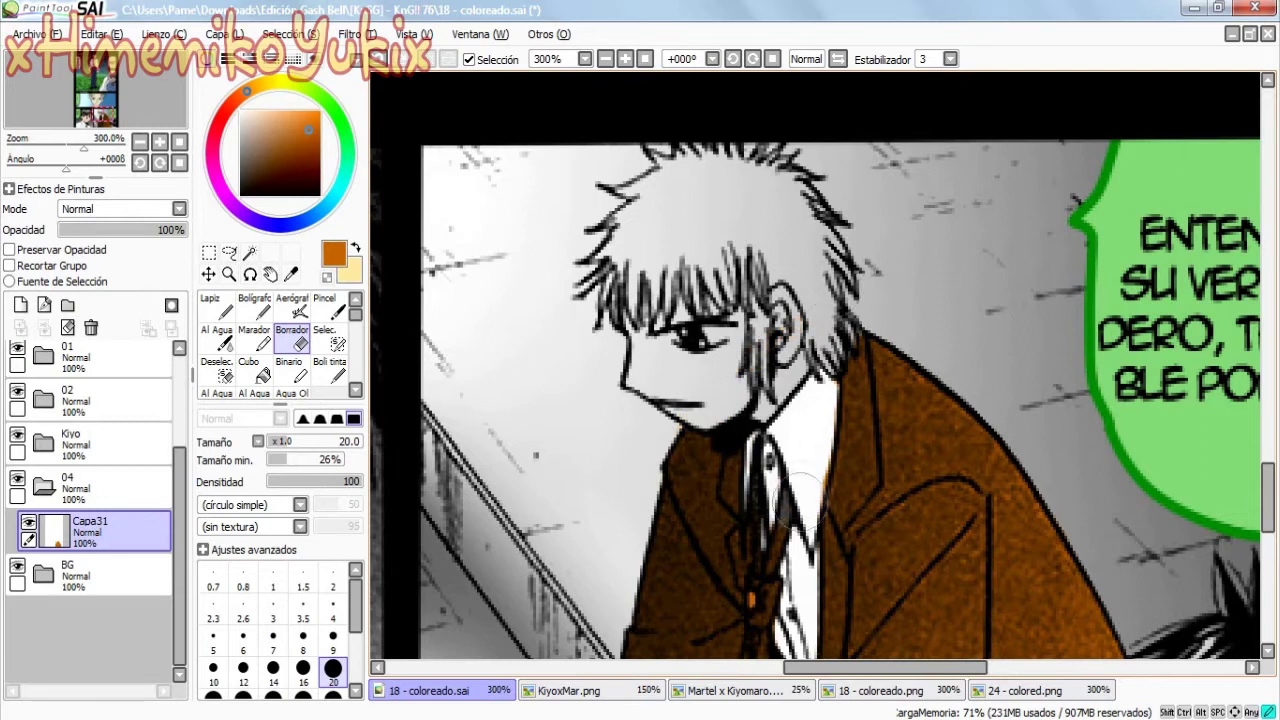
- Sample pale gold from 18 - coloreado.png and paint the tie ornament on Capa31 with the Aerógrafo at size 2
{"action": "key", "text": "v"}
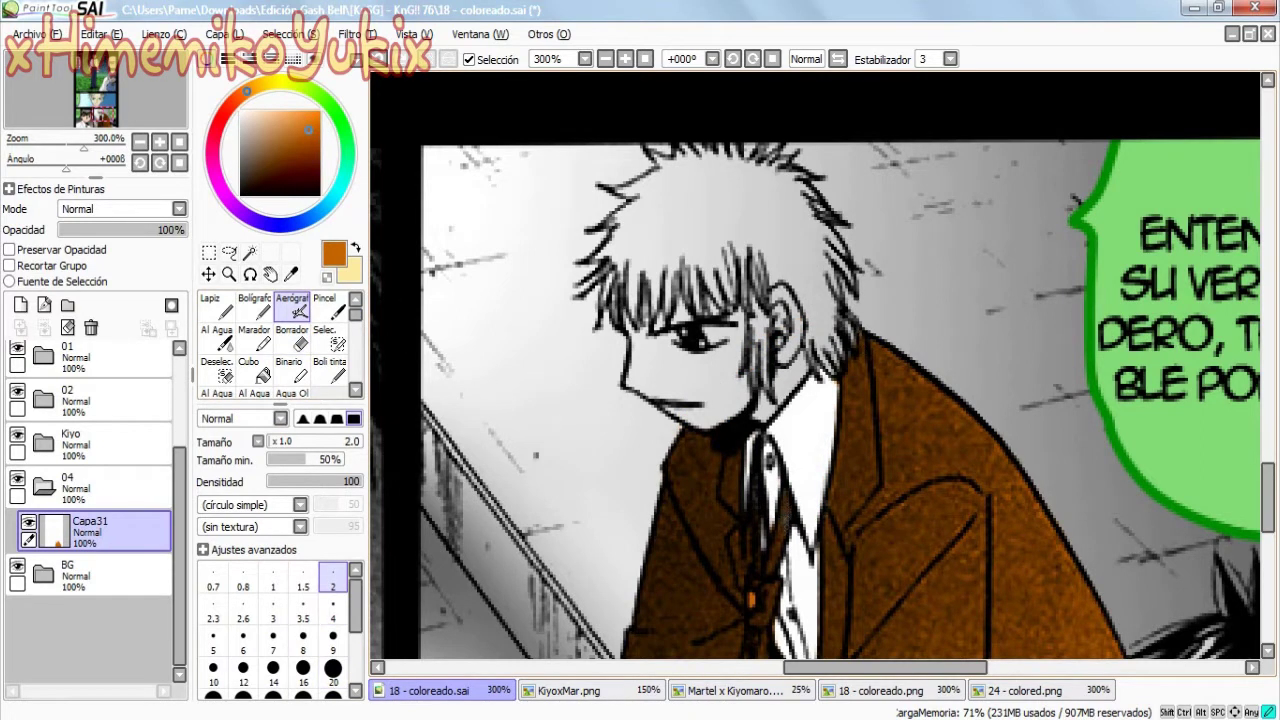
{"action": "scroll", "coordinate": [778, 540], "scroll_direction": "down", "scroll_amount": 5}
{"action": "left_click", "coordinate": [880, 690]}
{"action": "left_click", "coordinate": [940, 450], "text": "alt"}
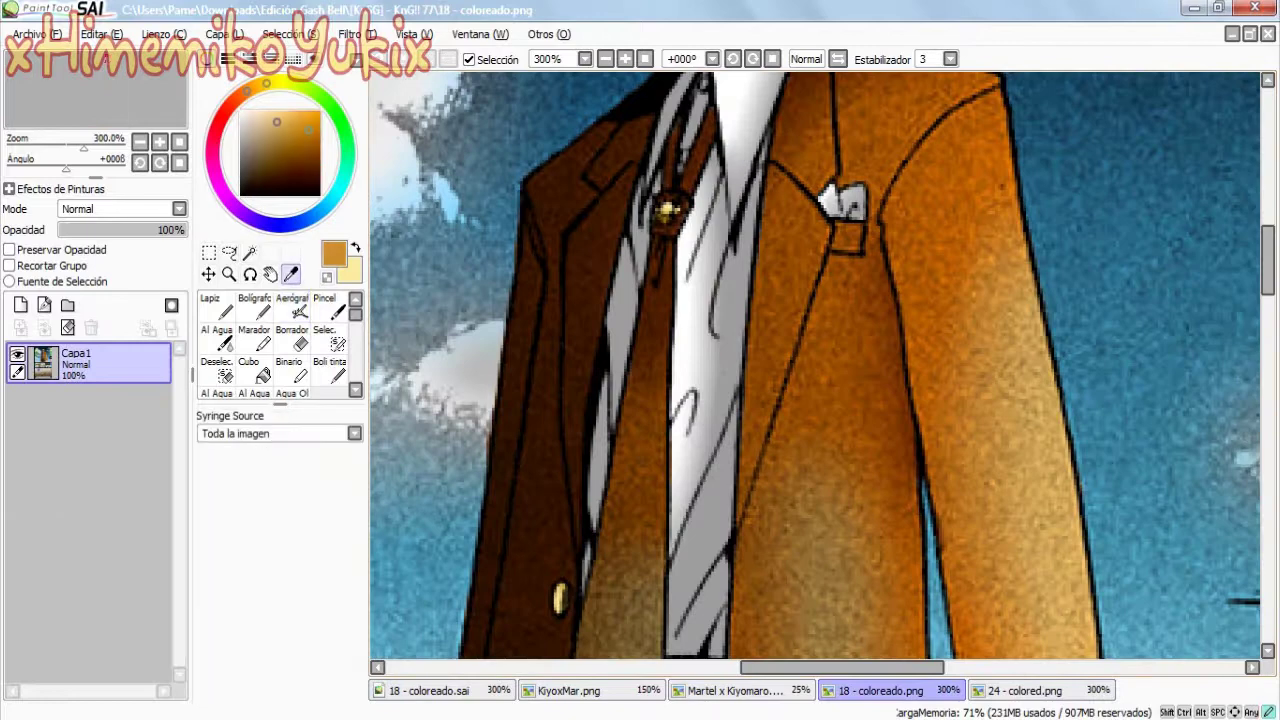
{"action": "left_click", "coordinate": [430, 690]}
{"action": "left_click", "coordinate": [751, 298]}
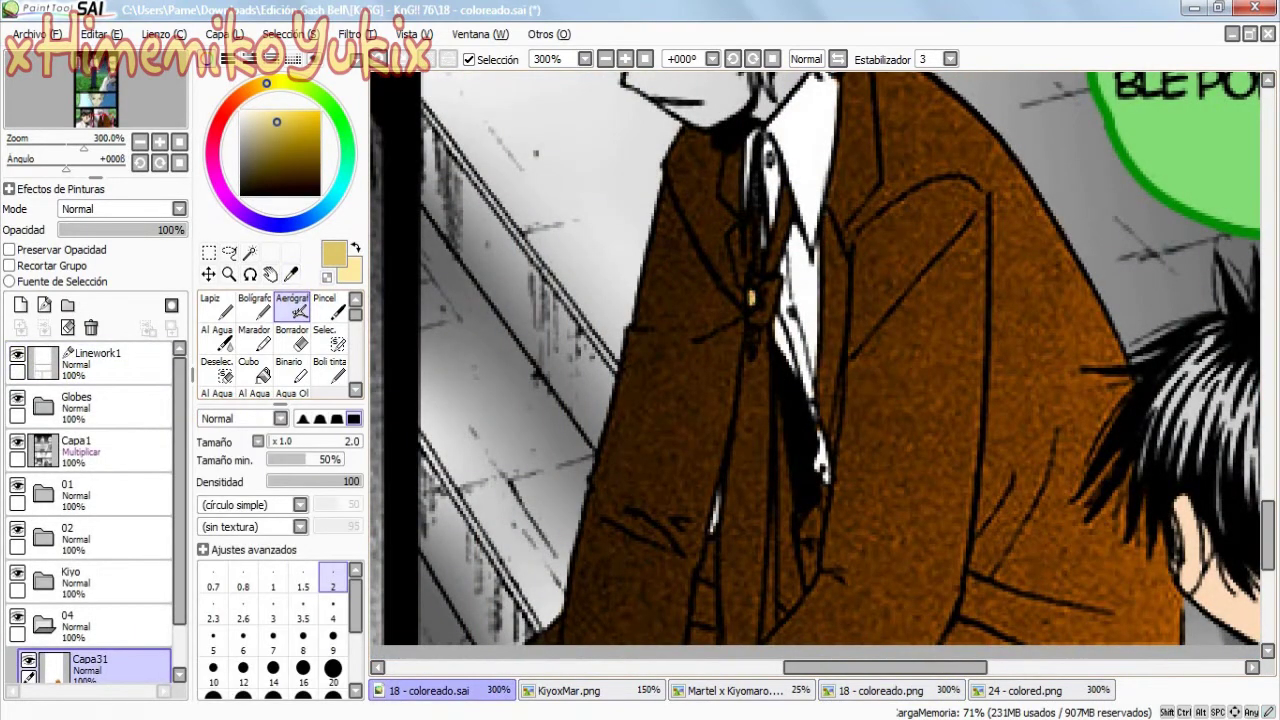
- Sample blond from 24 - colored.png, paint the hunched figure's hair on new layer Capa32 with the Aerógrafo at size 20, and erase the spill
{"action": "scroll", "coordinate": [815, 365], "scroll_direction": "up", "scroll_amount": 5}
{"action": "left_click", "coordinate": [1025, 690]}
{"action": "left_click", "coordinate": [760, 250], "text": "alt"}
{"action": "left_click", "coordinate": [430, 690]}
{"action": "left_click", "coordinate": [20, 305]}
{"action": "left_click", "coordinate": [292, 305]}
{"action": "left_click", "coordinate": [333, 668]}
{"action": "mouse_move", "coordinate": [850, 300]}
{"action": "left_mouse_down"}
{"action": "mouse_move", "coordinate": [795, 158]}
{"action": "mouse_move", "coordinate": [653, 158]}
{"action": "mouse_move", "coordinate": [605, 232]}
{"action": "mouse_move", "coordinate": [760, 370]}
{"action": "mouse_move", "coordinate": [768, 198]}
{"action": "left_mouse_up"}
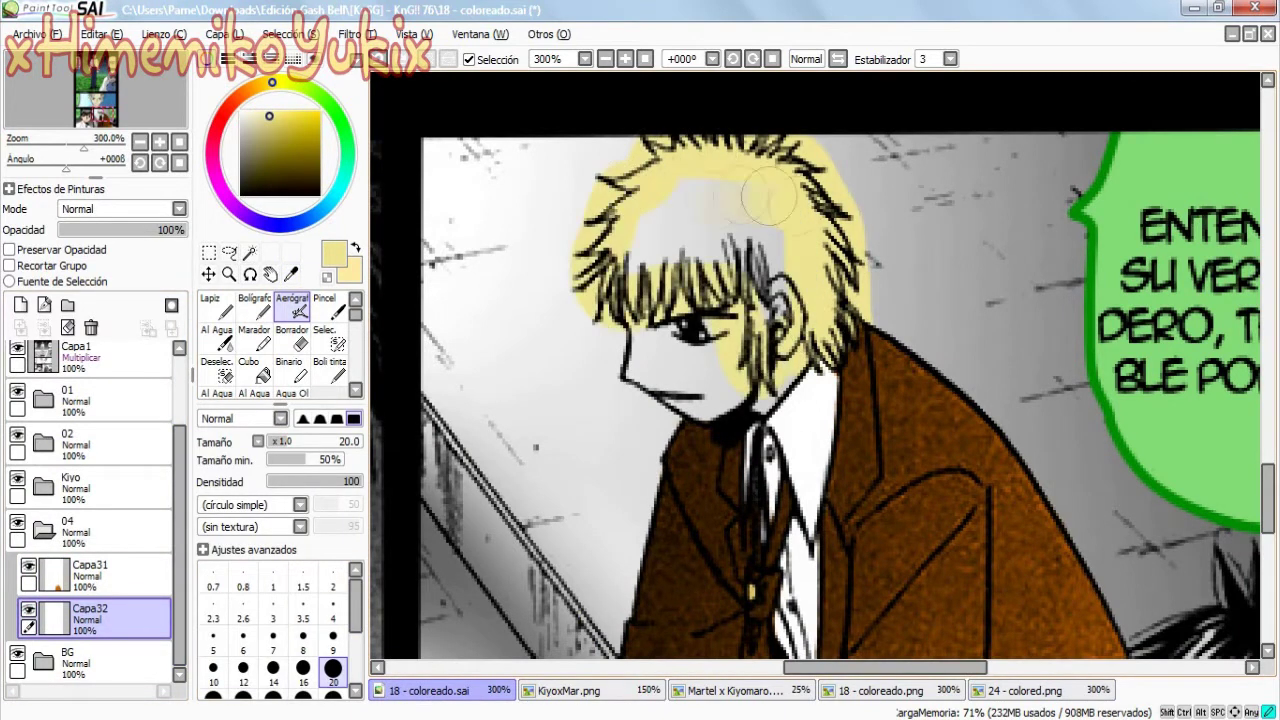
{"action": "key", "text": "e"}
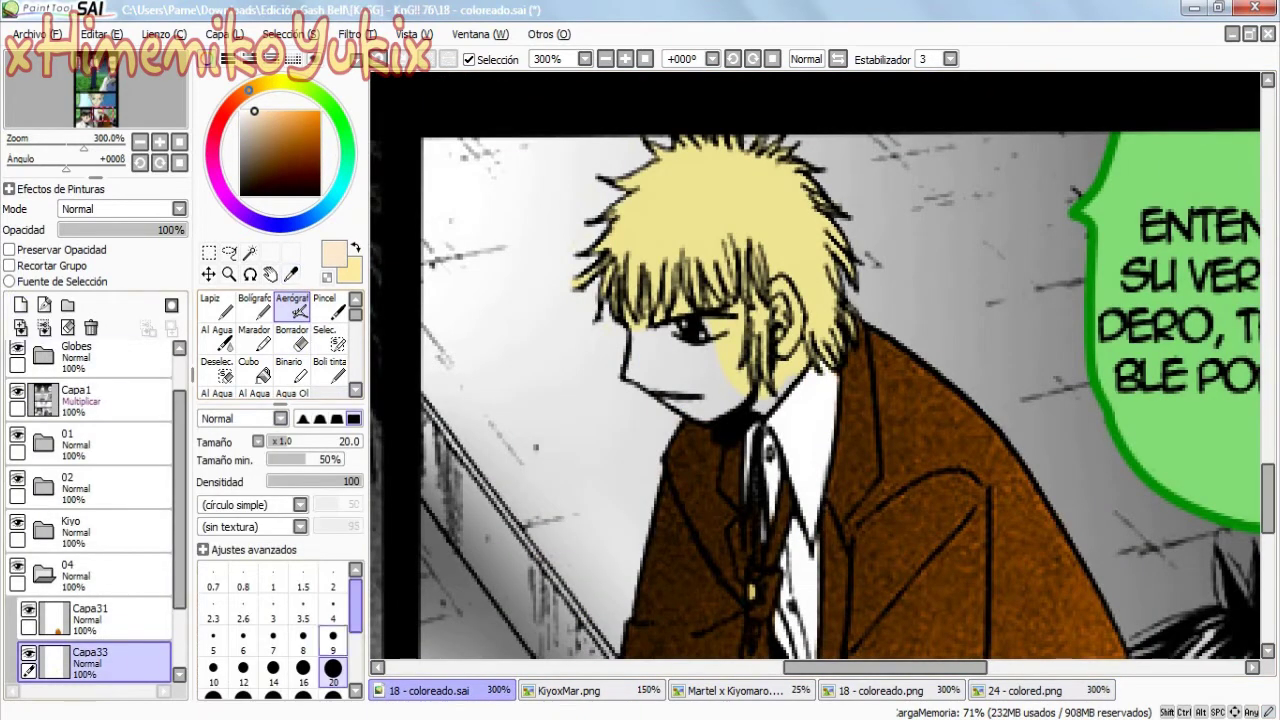
- Paint the blond figure's face and ear light peach on Capa33 with the Aerógrafo, using sizes 4, 7 and 9
{"action": "left_click", "coordinate": [333, 610]}
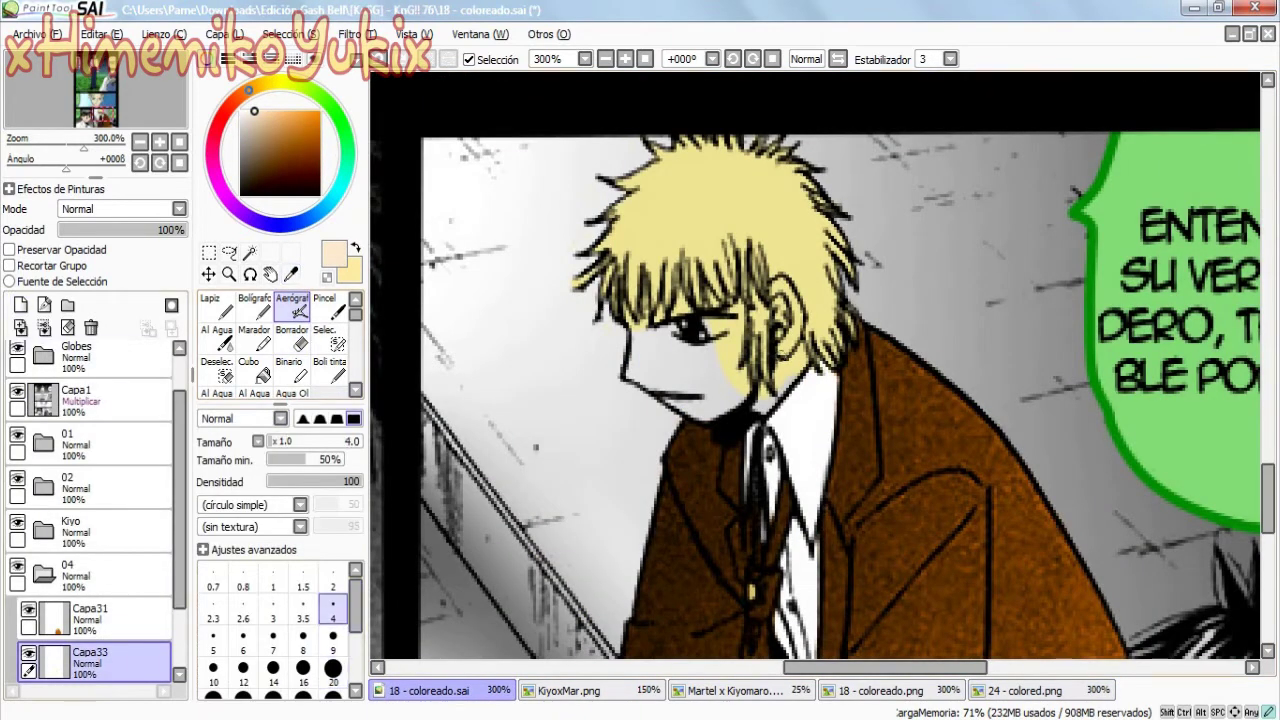
{"action": "key", "text": "bracketright"}
{"action": "key", "text": "bracketright"}
{"action": "key", "text": "bracketright"}
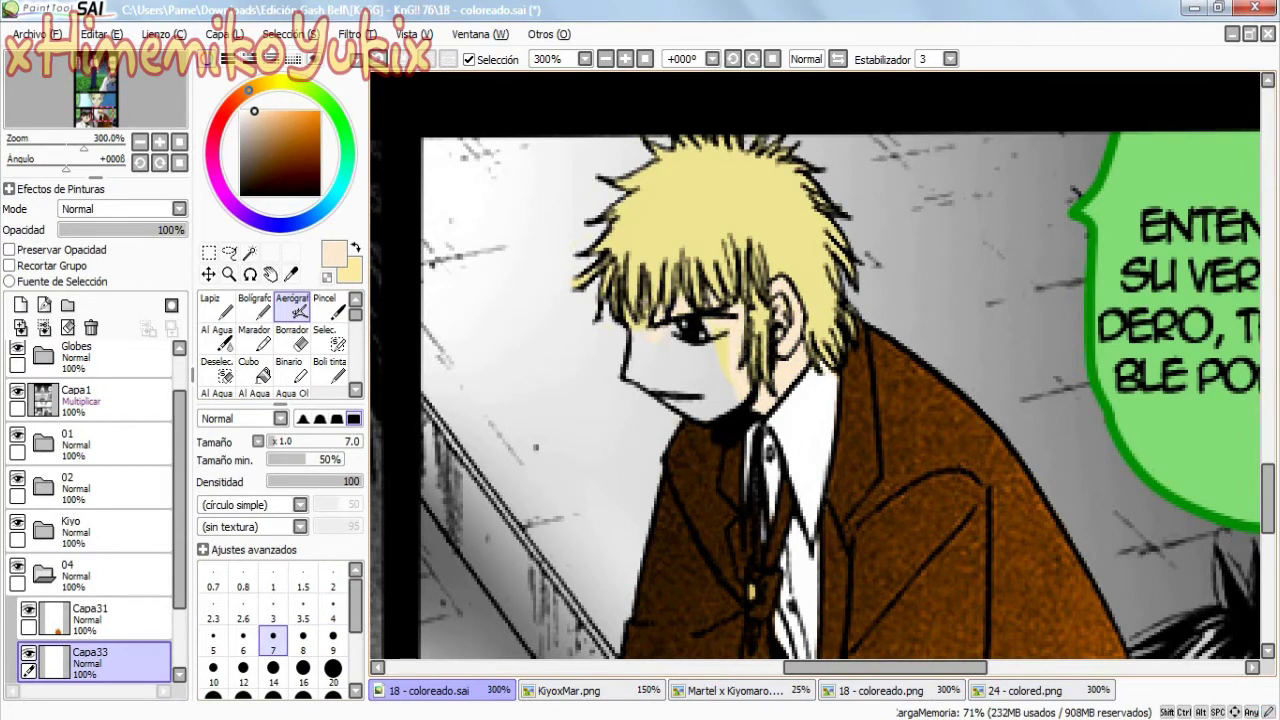
{"action": "key", "text": "bracketright"}
{"action": "key", "text": "bracketright"}
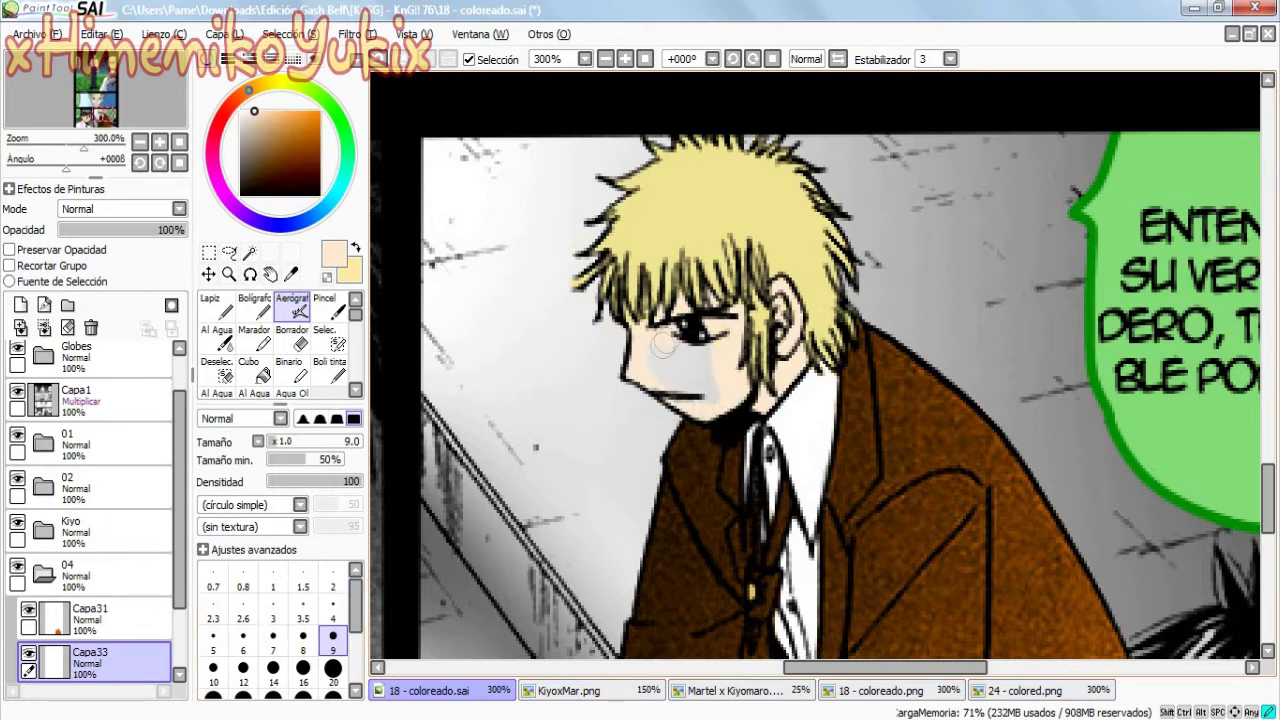
- Sample a dark green from the references and colour the blond figure's iris with the Aerógrafo at size 2
{"action": "key", "text": "bracketleft"}
{"action": "key", "text": "bracketleft"}
{"action": "key", "text": "bracketleft"}
{"action": "key", "text": "bracketleft"}
{"action": "key", "text": "bracketleft"}
{"action": "key", "text": "bracketleft"}
{"action": "key", "text": "bracketleft"}
{"action": "key", "text": "bracketleft"}
{"action": "key", "text": "bracketleft"}
{"action": "key", "text": "bracketleft"}
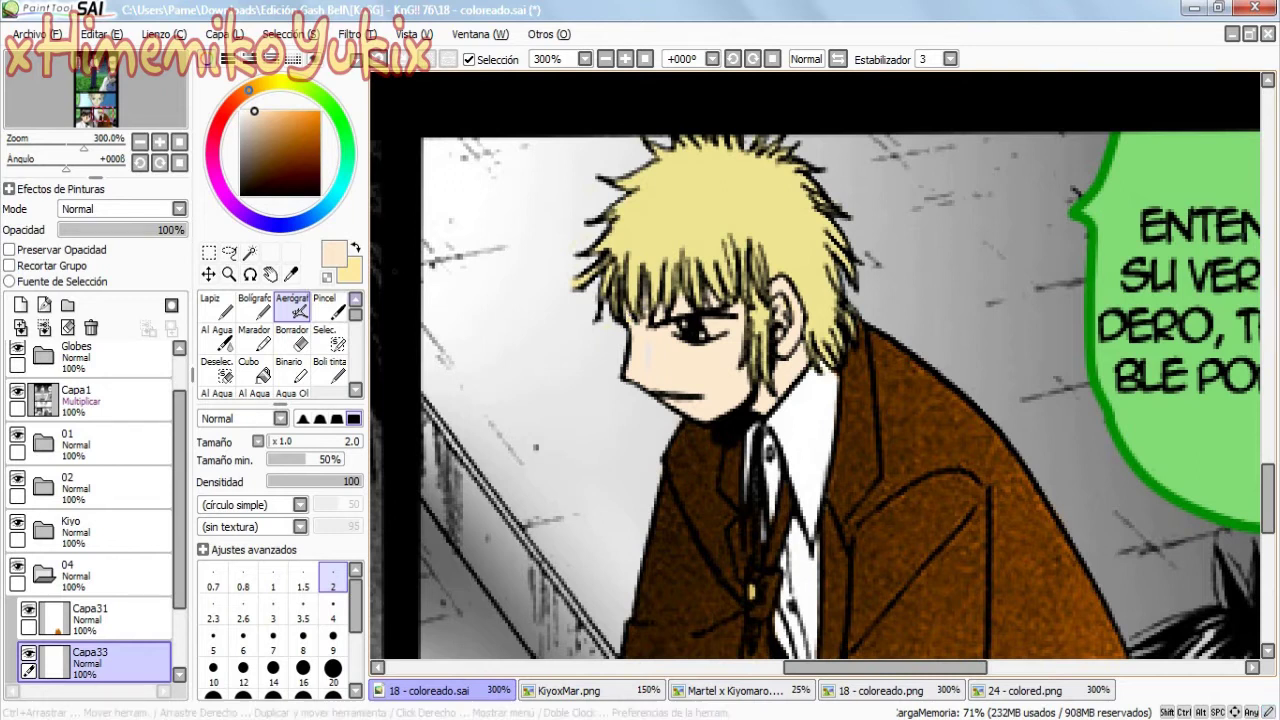
{"action": "key", "text": "alt"}
{"action": "key", "text": "ctrl+shift+Tab"}
{"action": "key", "text": "ctrl+Tab"}
{"action": "key", "text": "ctrl+shift+Tab"}
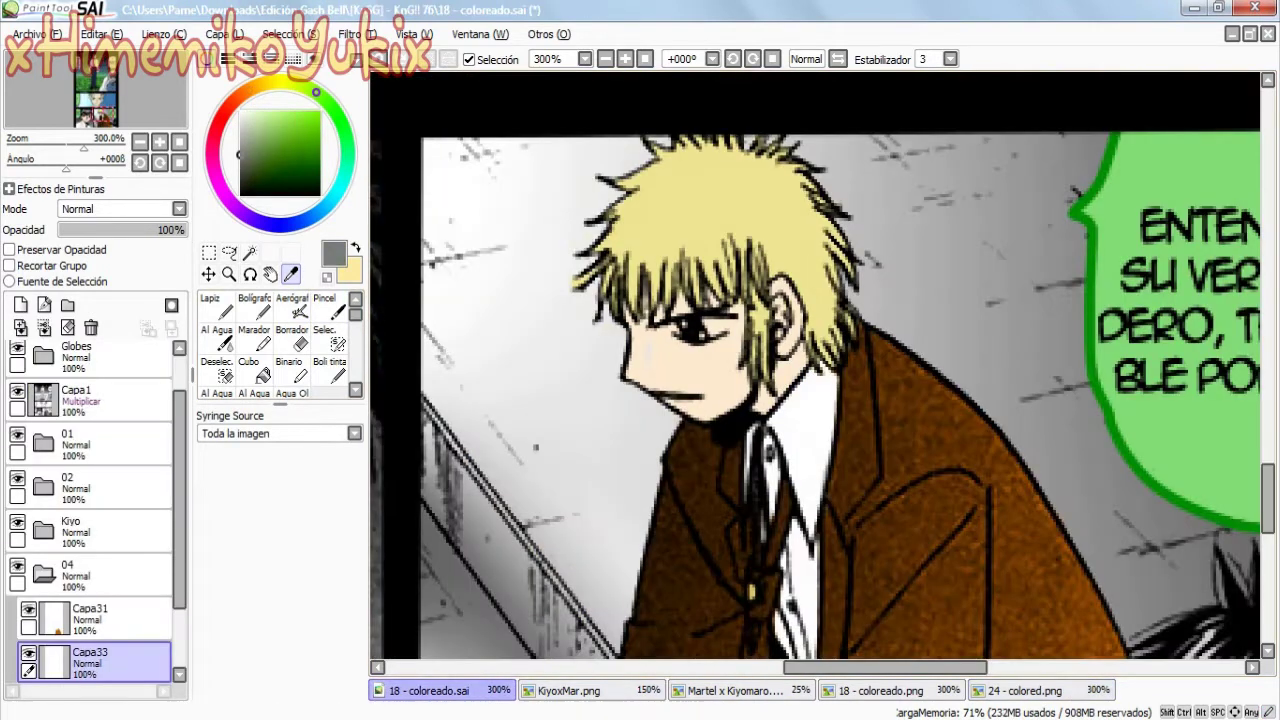
{"action": "key", "text": "ctrl+Tab"}
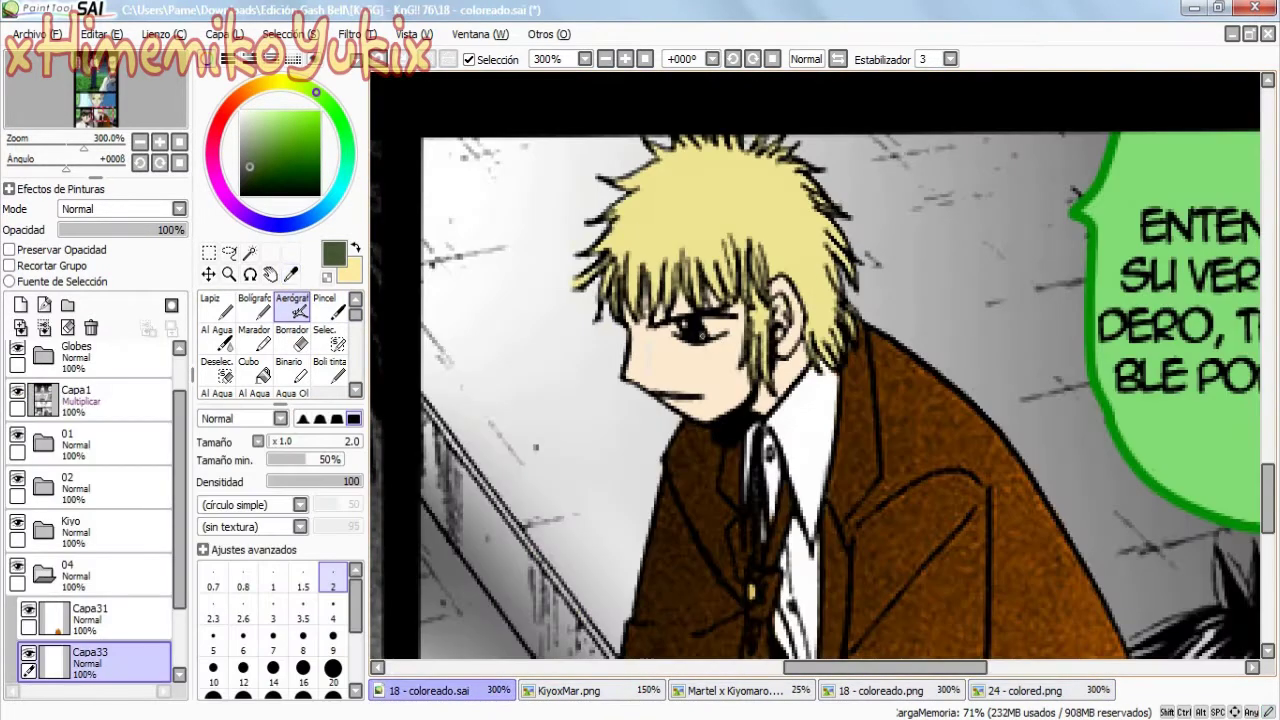
- Paint the white of the blond figure's eye at size 4, then sample his light peach skin colour again
{"action": "scroll", "coordinate": [95, 510], "scroll_direction": "down", "scroll_amount": 2}
{"action": "left_click", "coordinate": [672, 340], "text": "alt"}
{"action": "left_click", "coordinate": [333, 618]}
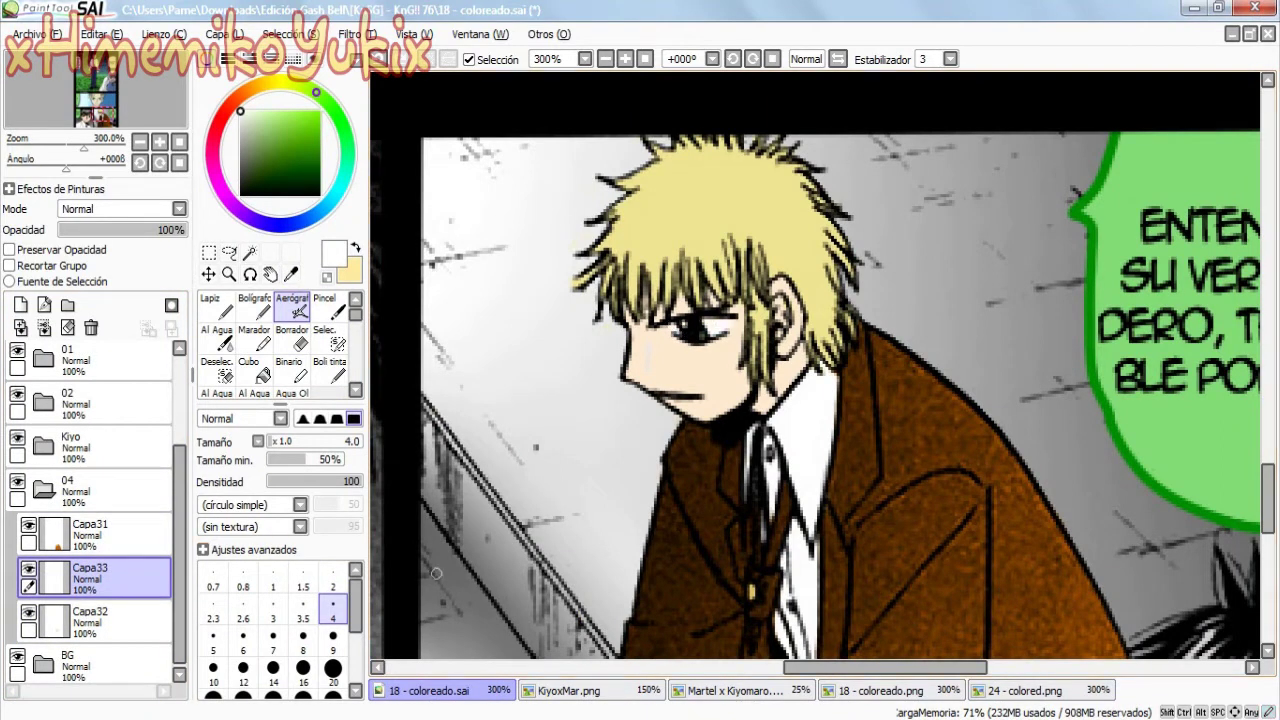
{"action": "left_click", "coordinate": [650, 380], "text": "alt"}
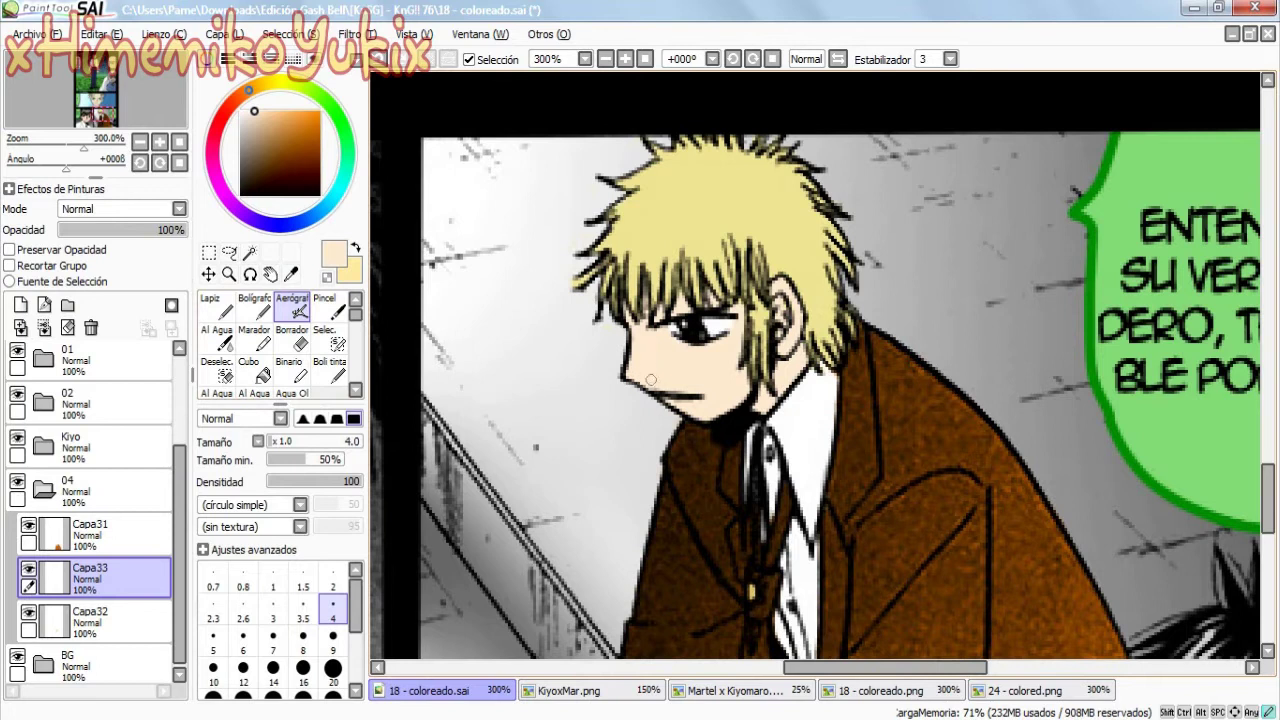
- Erase the stray yellow around the blond figure's hair on Capa32 with the Borrador at size 4
{"action": "key", "text": "e"}
{"action": "left_click", "coordinate": [90, 615]}
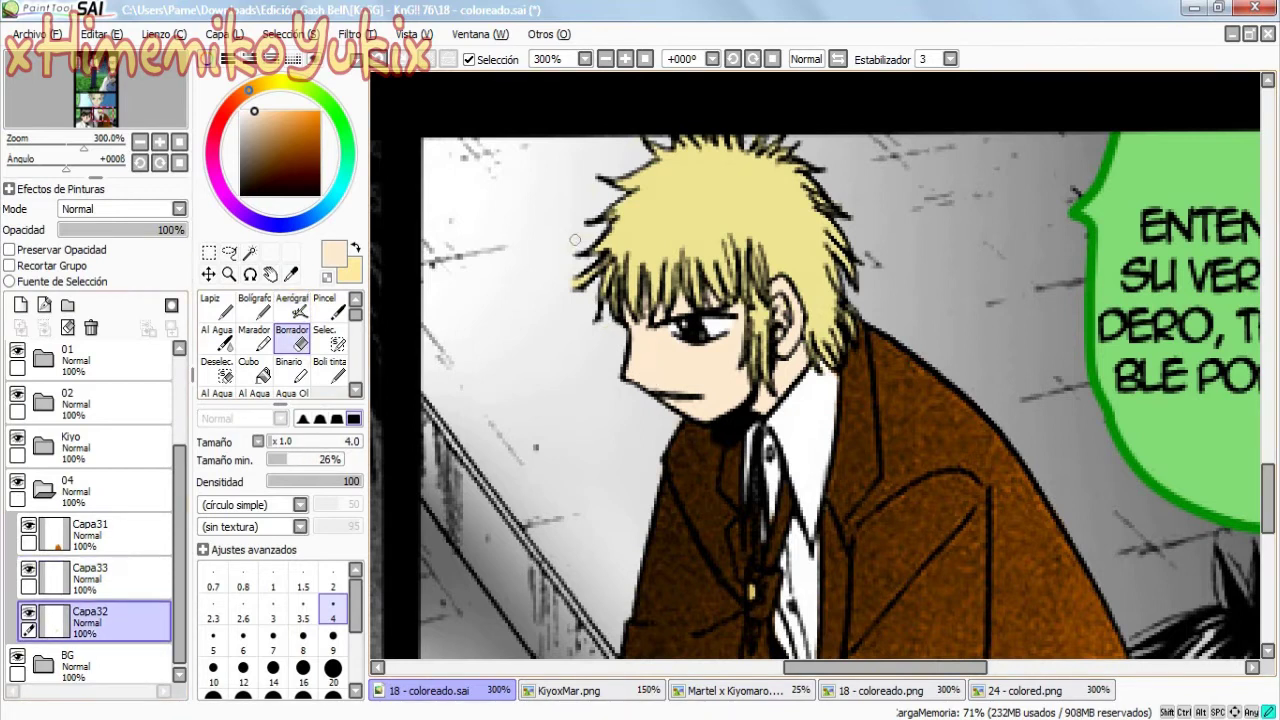
{"action": "left_click_drag", "start_coordinate": [800, 400], "coordinate": [615, 300]}
{"action": "left_click", "coordinate": [700, 360]}
{"action": "key", "text": "minus"}
{"action": "key", "text": "minus"}
{"action": "key", "text": "minus"}
{"action": "key", "text": "minus"}
{"action": "key", "text": "minus"}
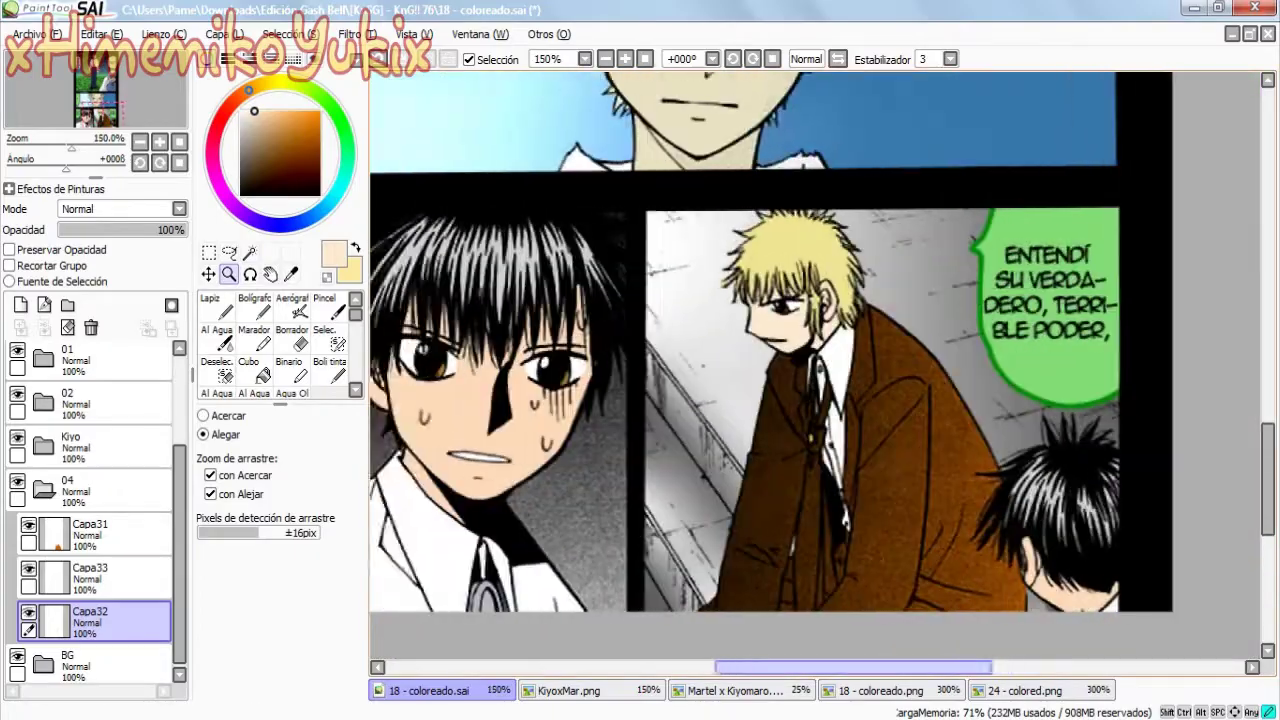